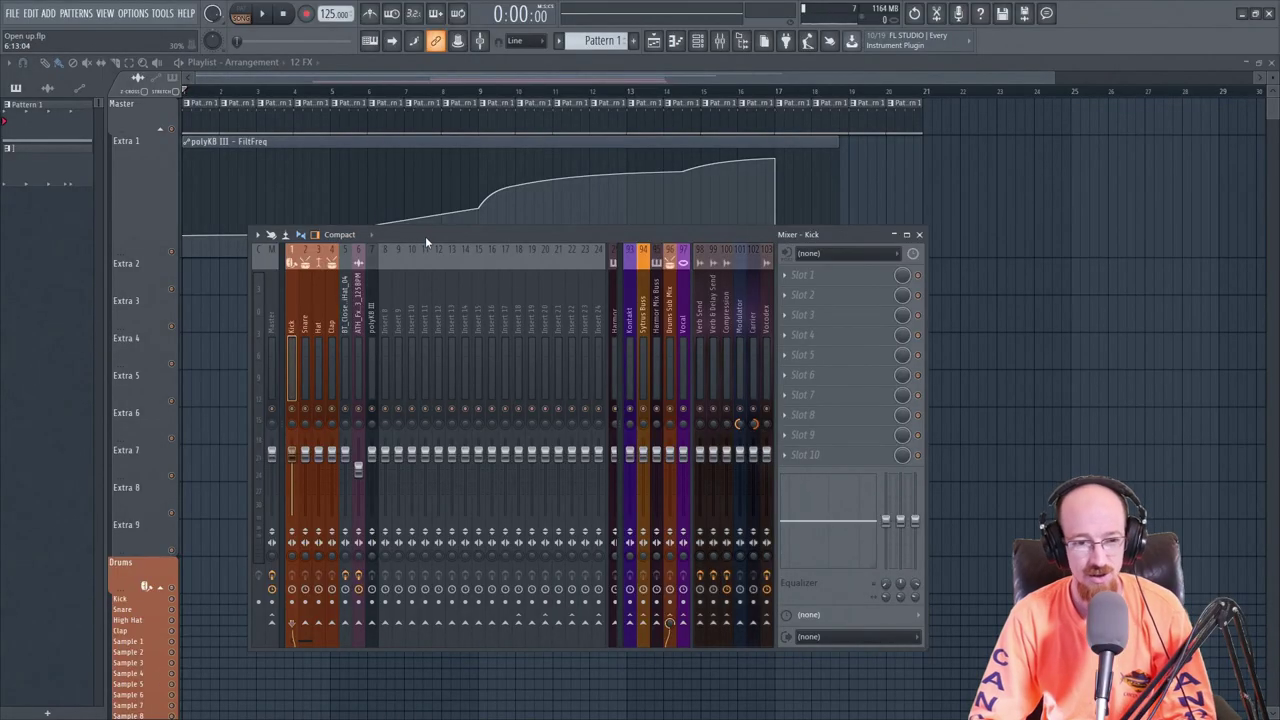
Play short parts of the arrangement from the start and from around bar 13, stopping playback each time.
key(space)
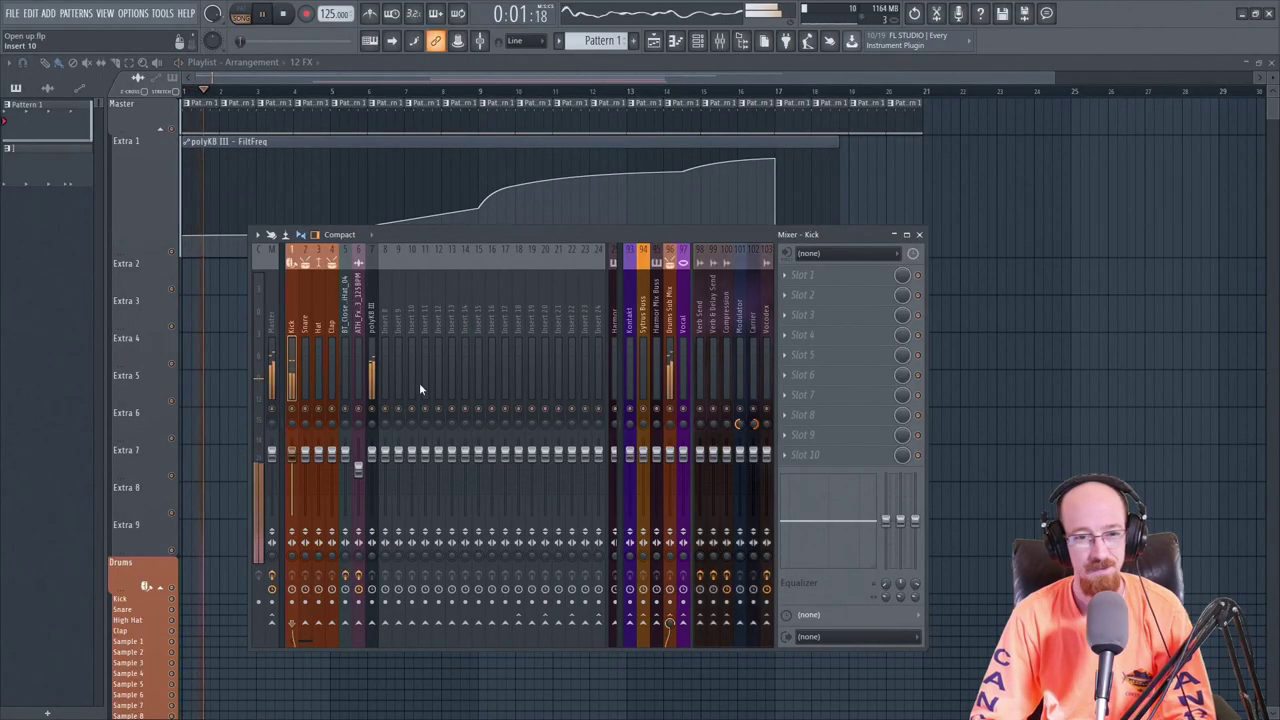
key(space)
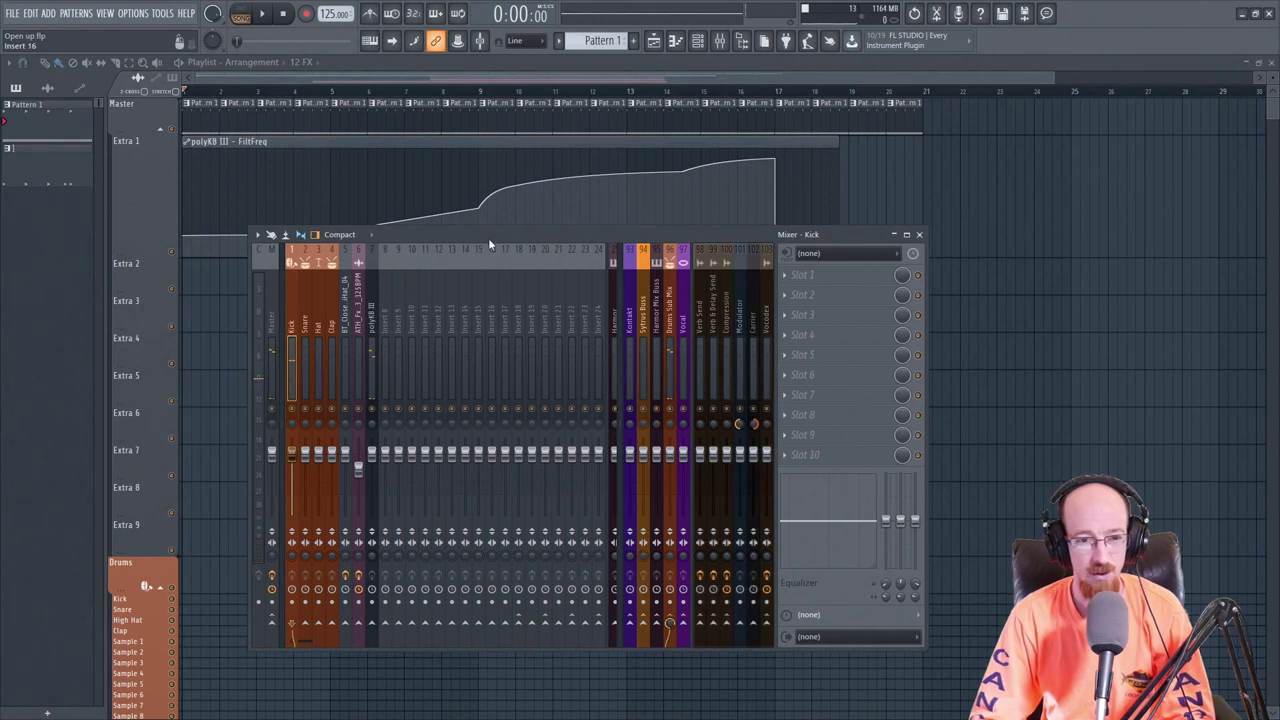
click(640, 90)
key(space)
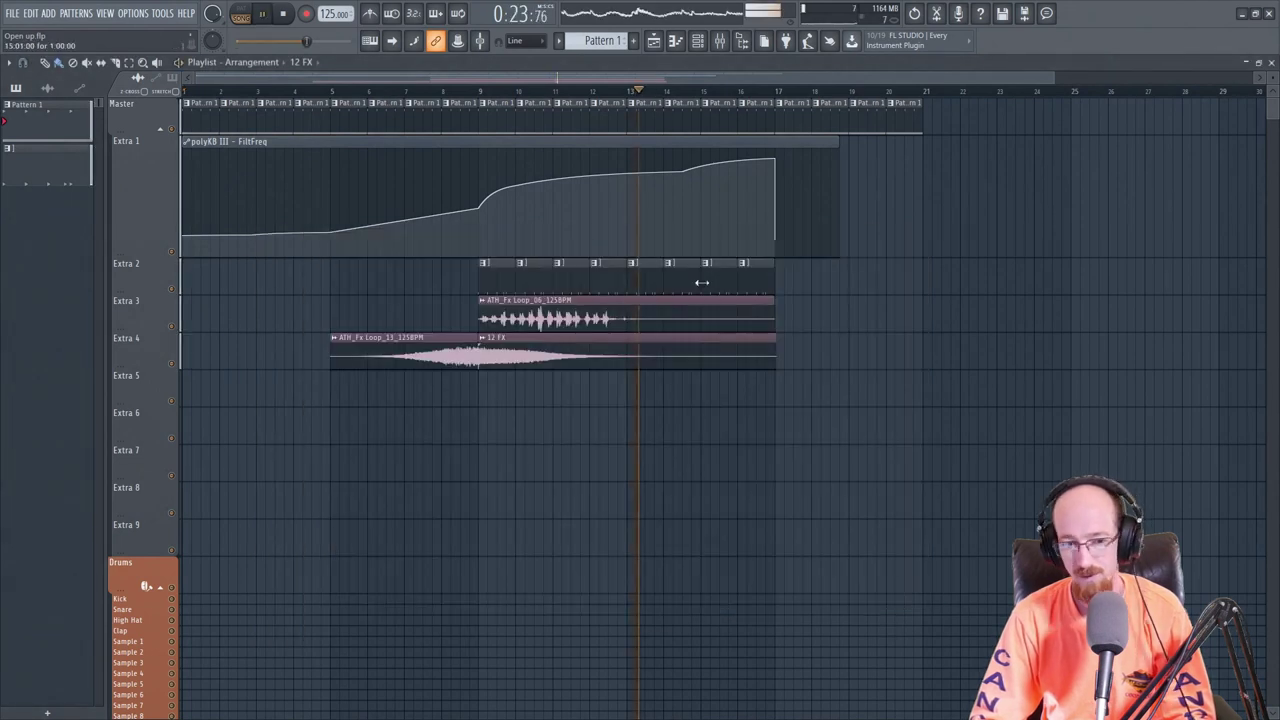
key(space)
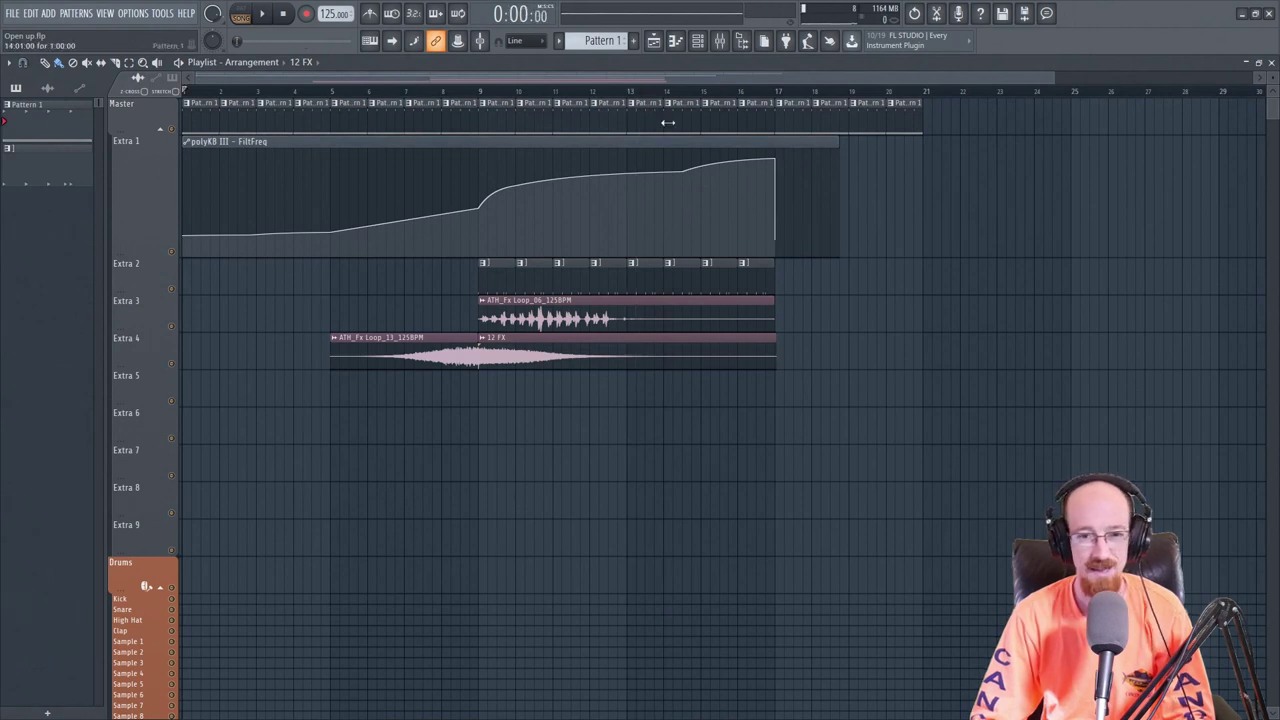
Show the mixer and load BC FreqAnalyst Multi 2 VST3 into the second effect slot of the Kick track.
click(719, 44)
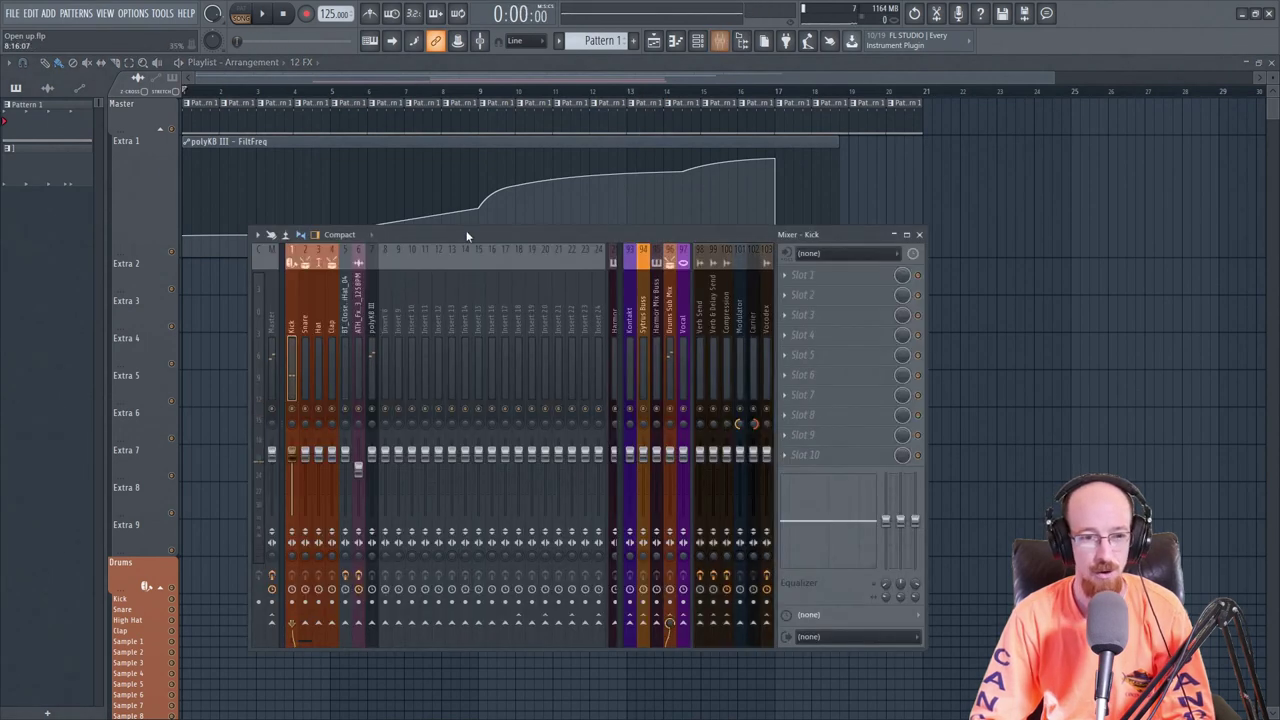
click(305, 325)
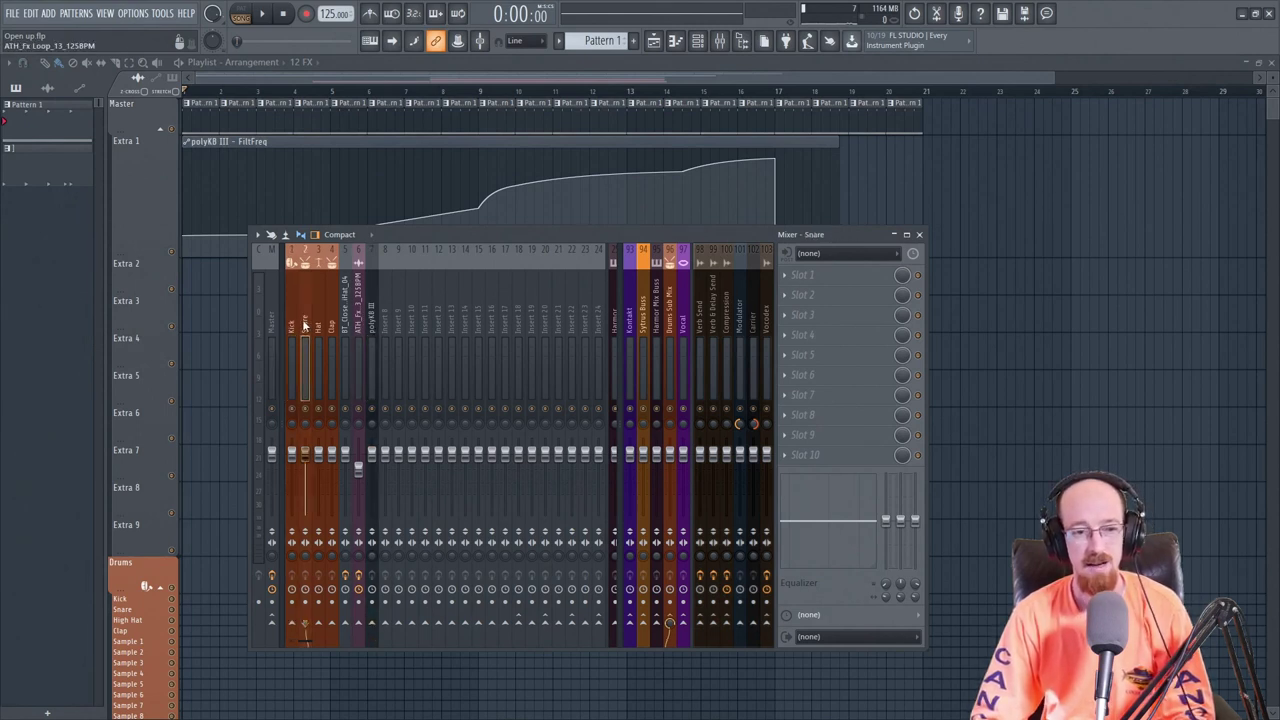
click(297, 322)
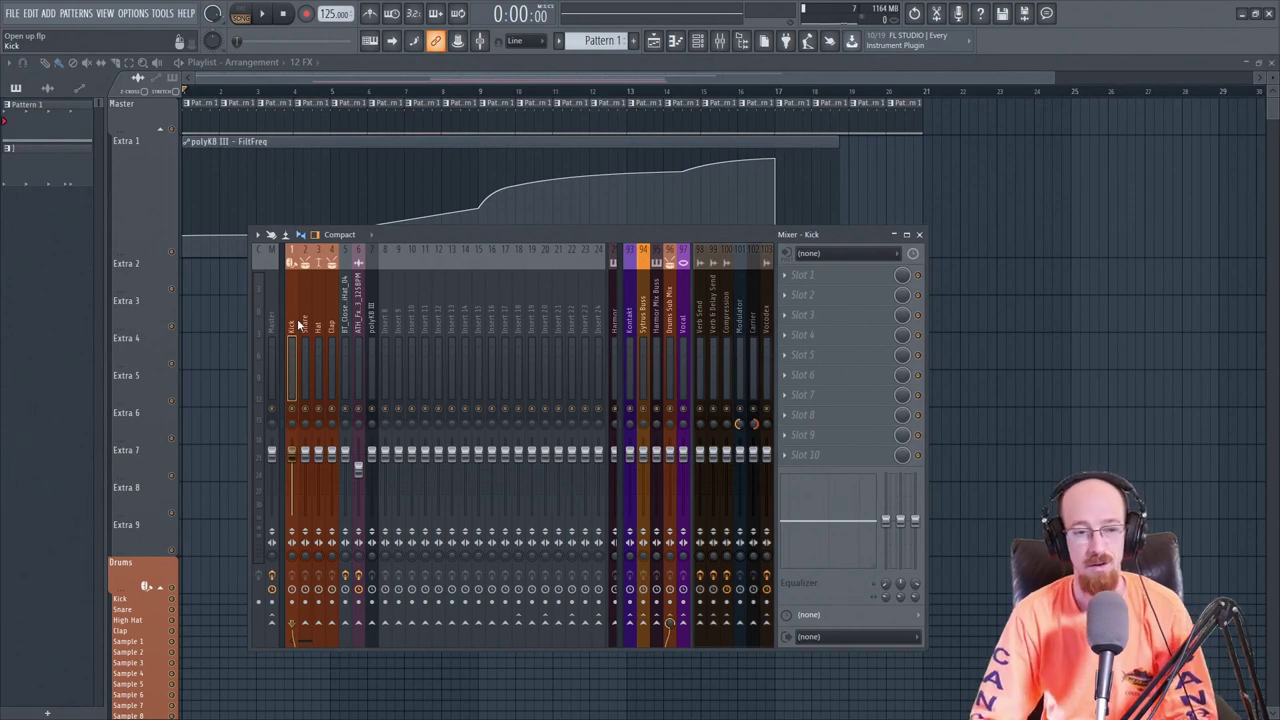
click(775, 278)
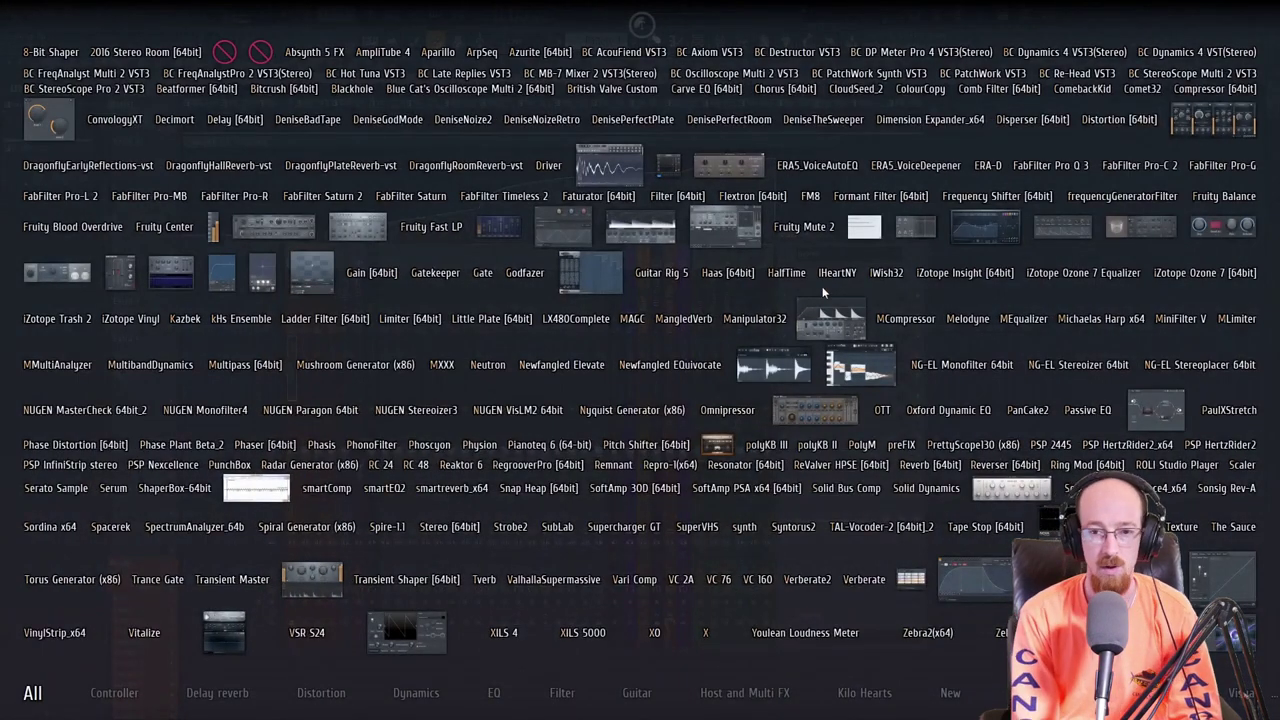
text(bc)
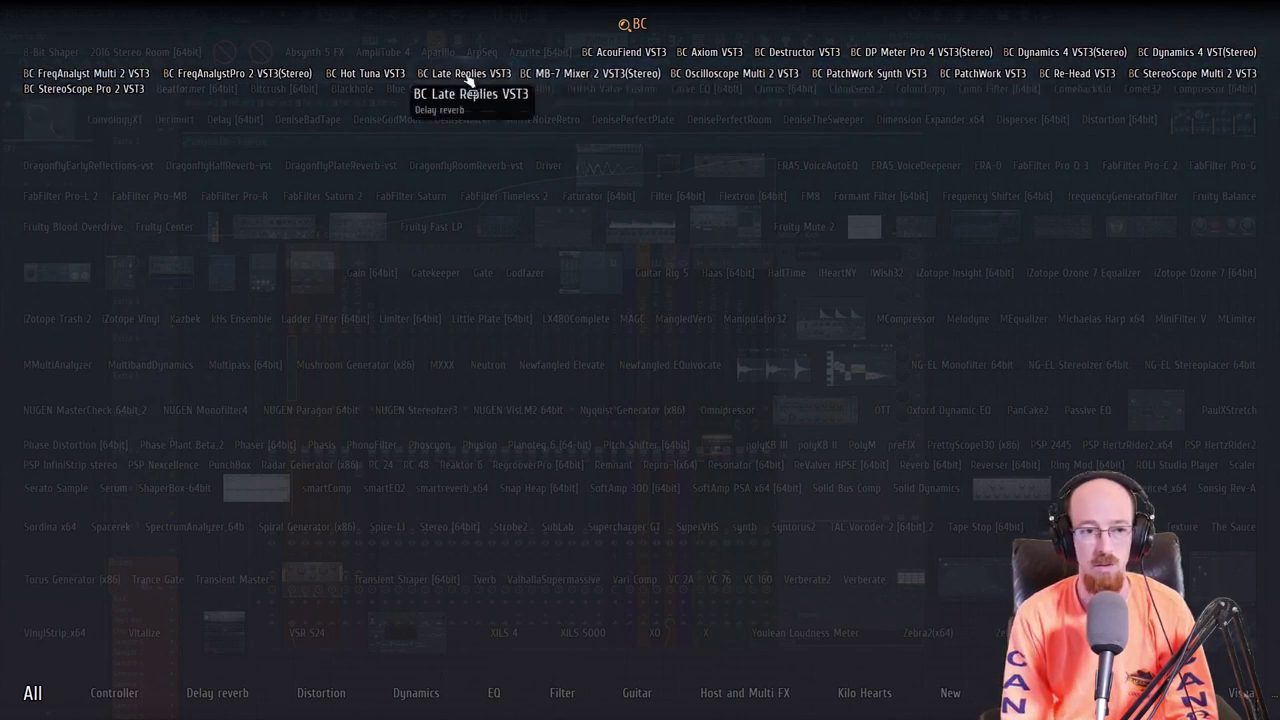
click(88, 75)
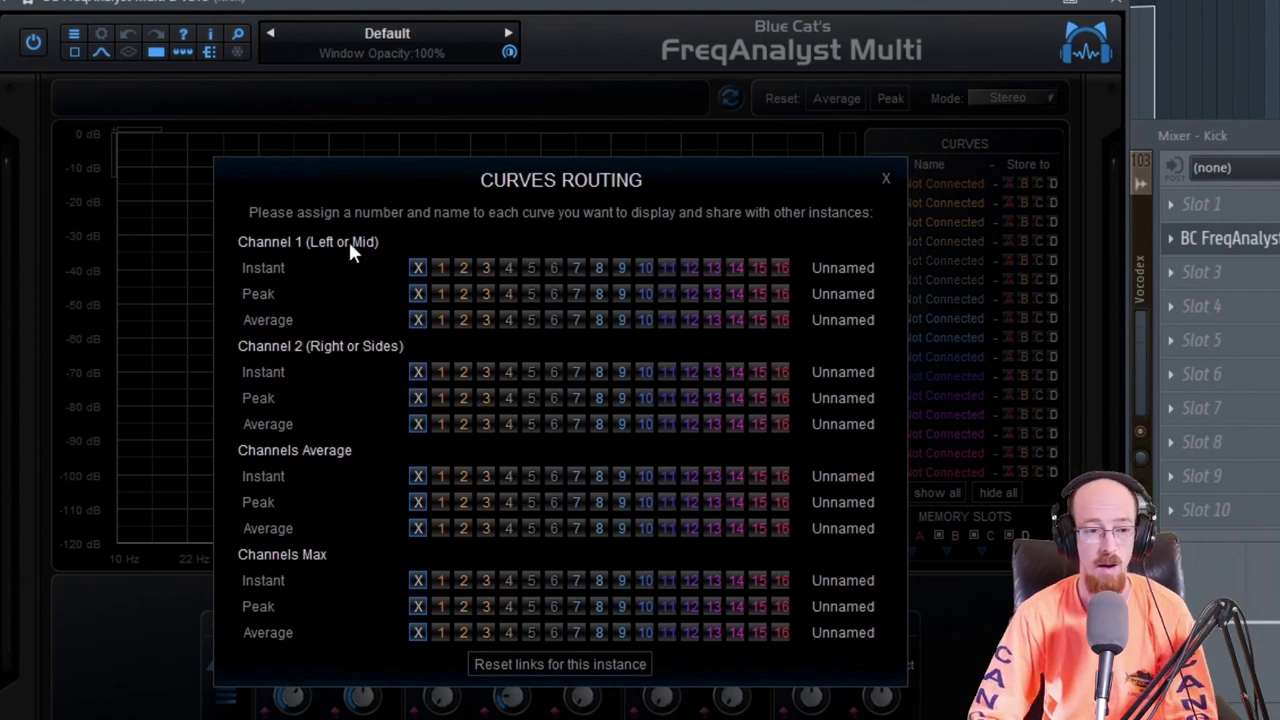
In the curves routing, name the Channel 1 Instant curve KICK, assign it to number 1, and close the routing.
click(848, 262)
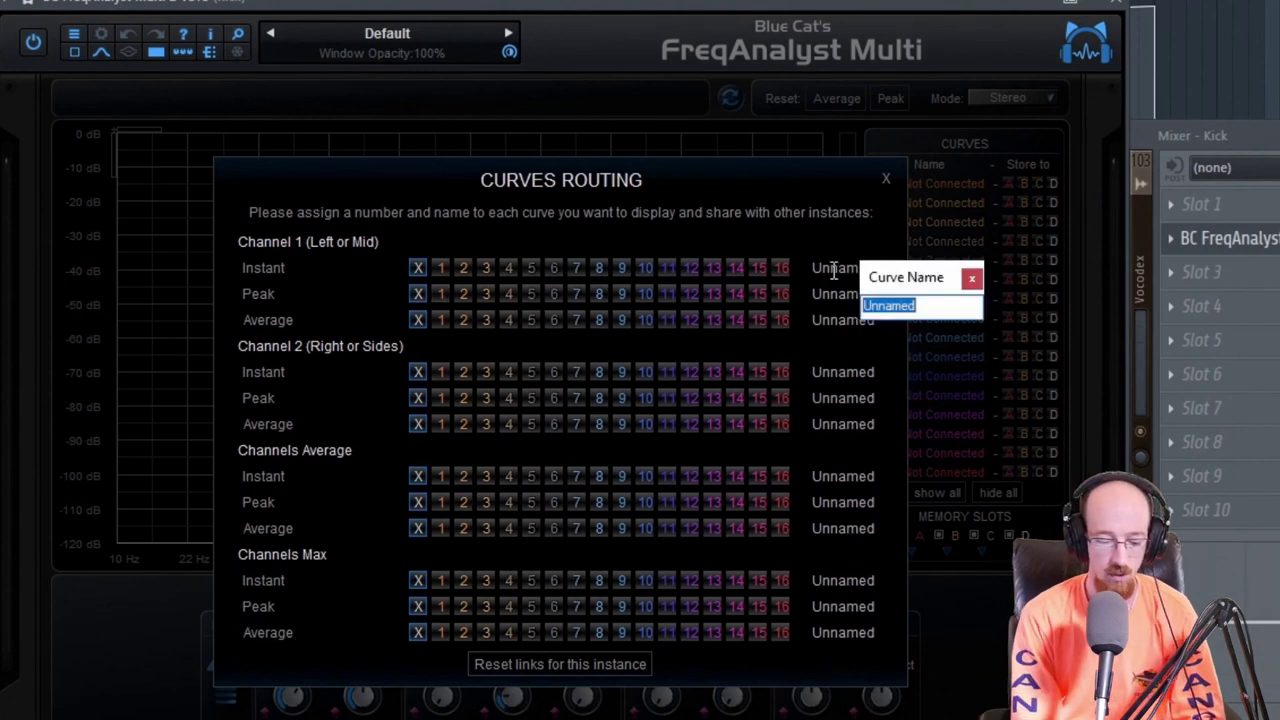
text(KICK)
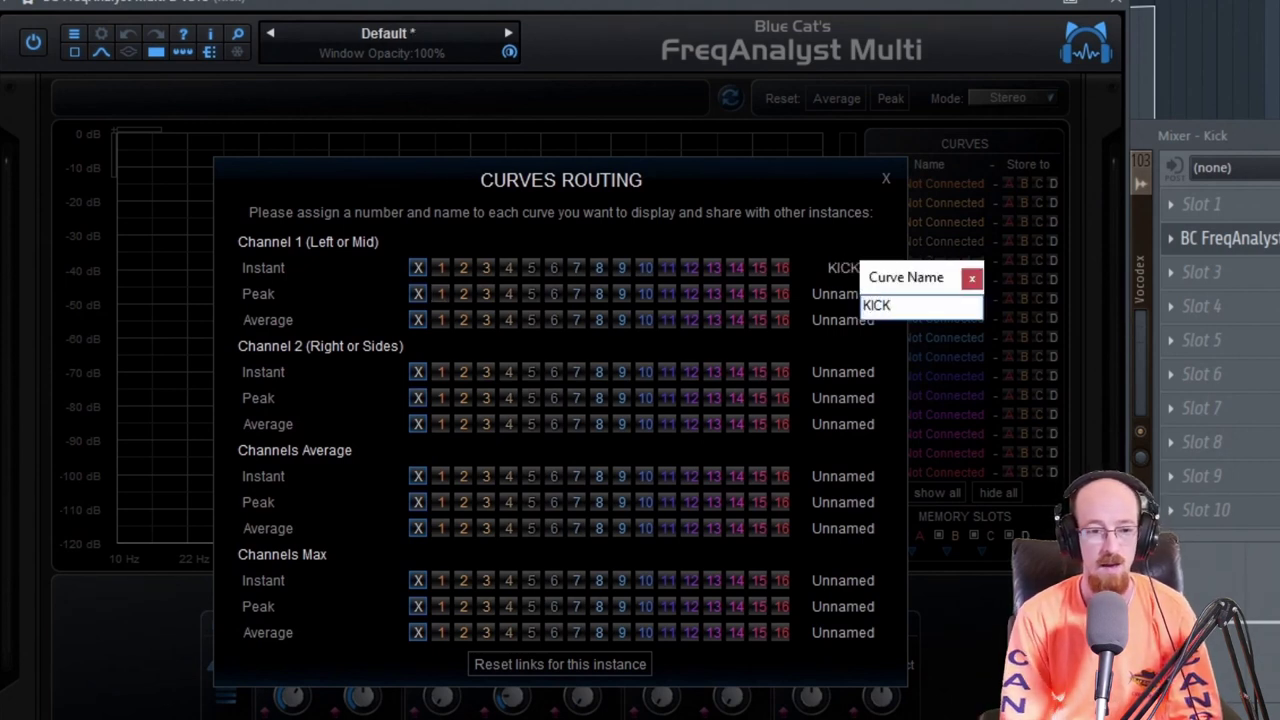
key(Return)
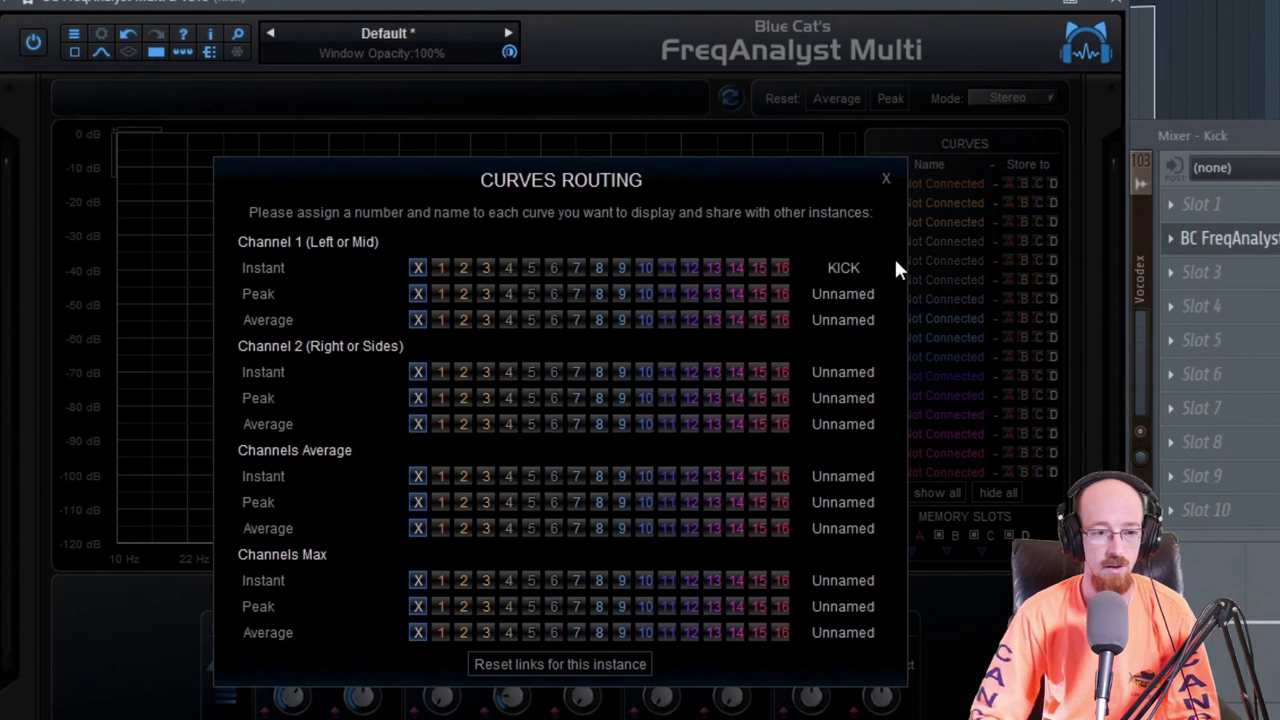
click(441, 268)
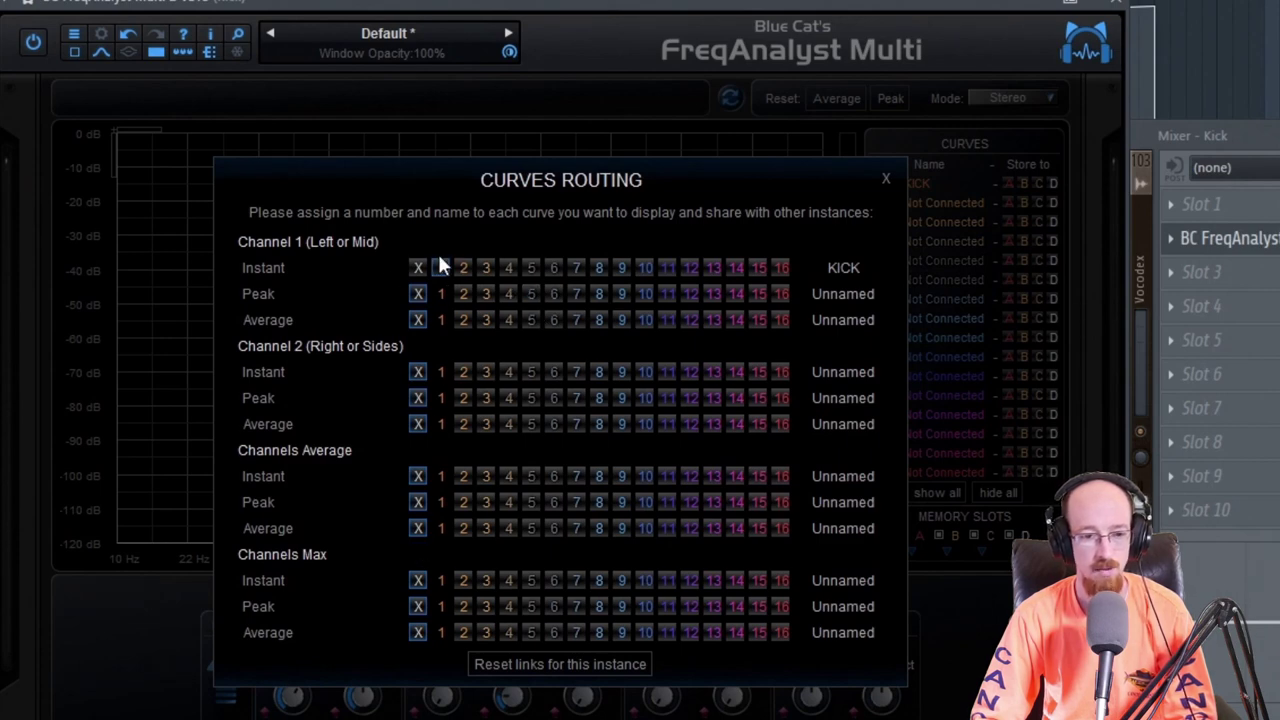
click(885, 185)
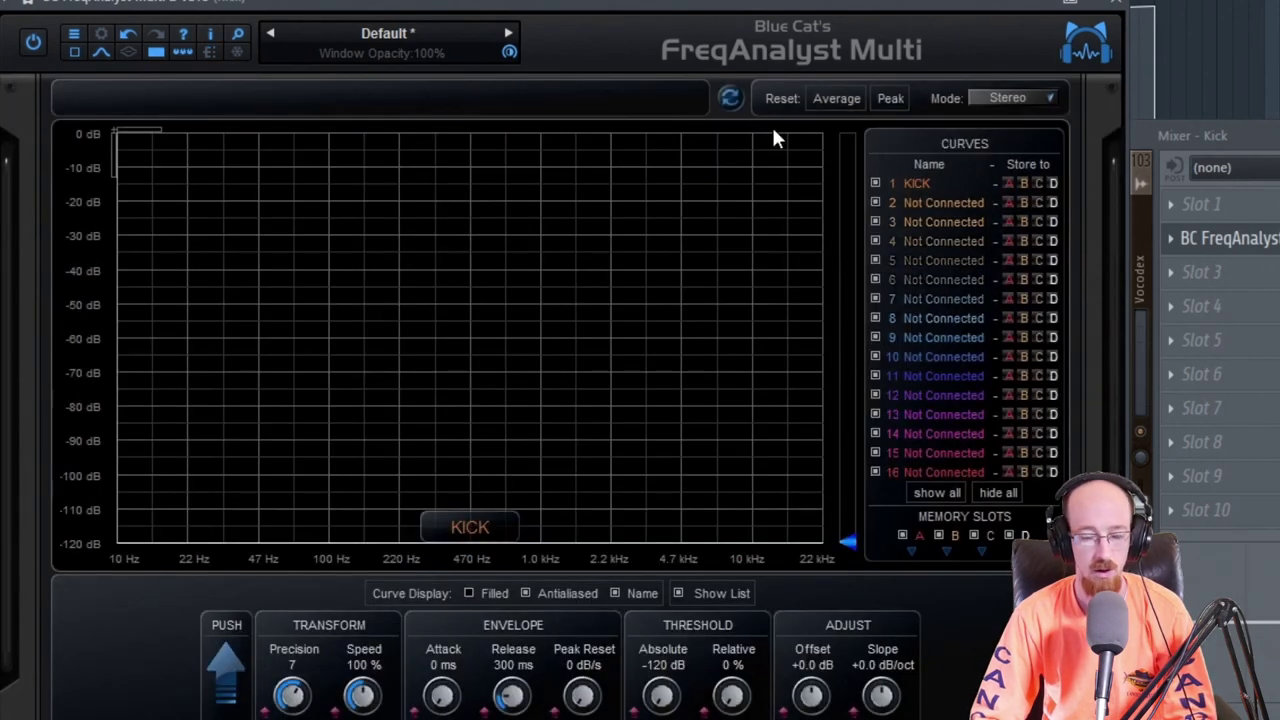
drag(666, 11, 660, 5)
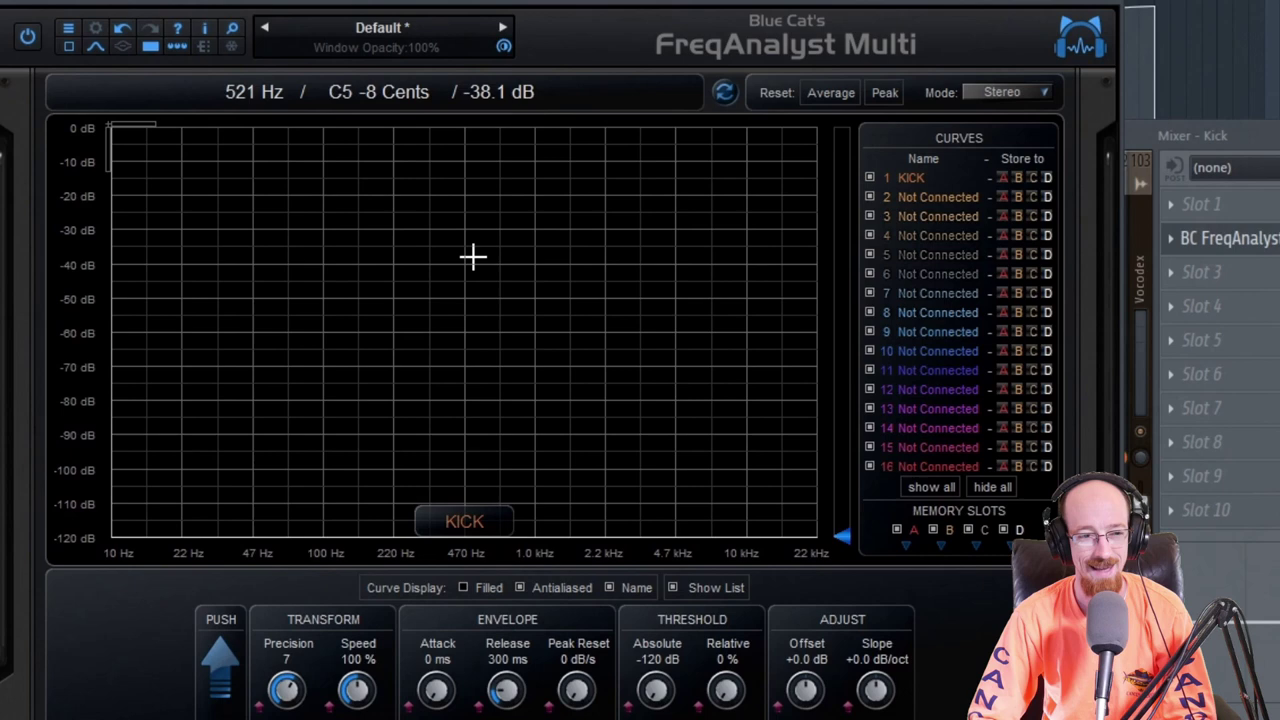
Review the Kick analyzer's curve routing and watch the KICK spectrum during a short playback.
click(203, 46)
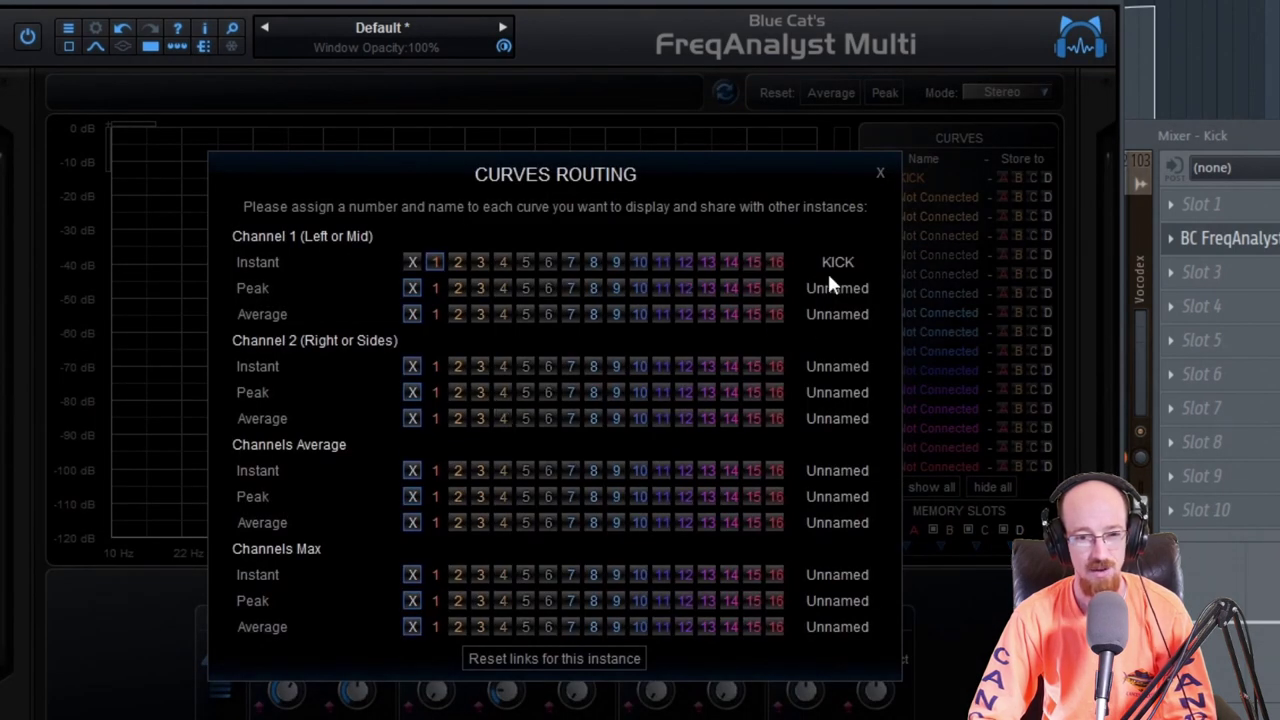
click(880, 176)
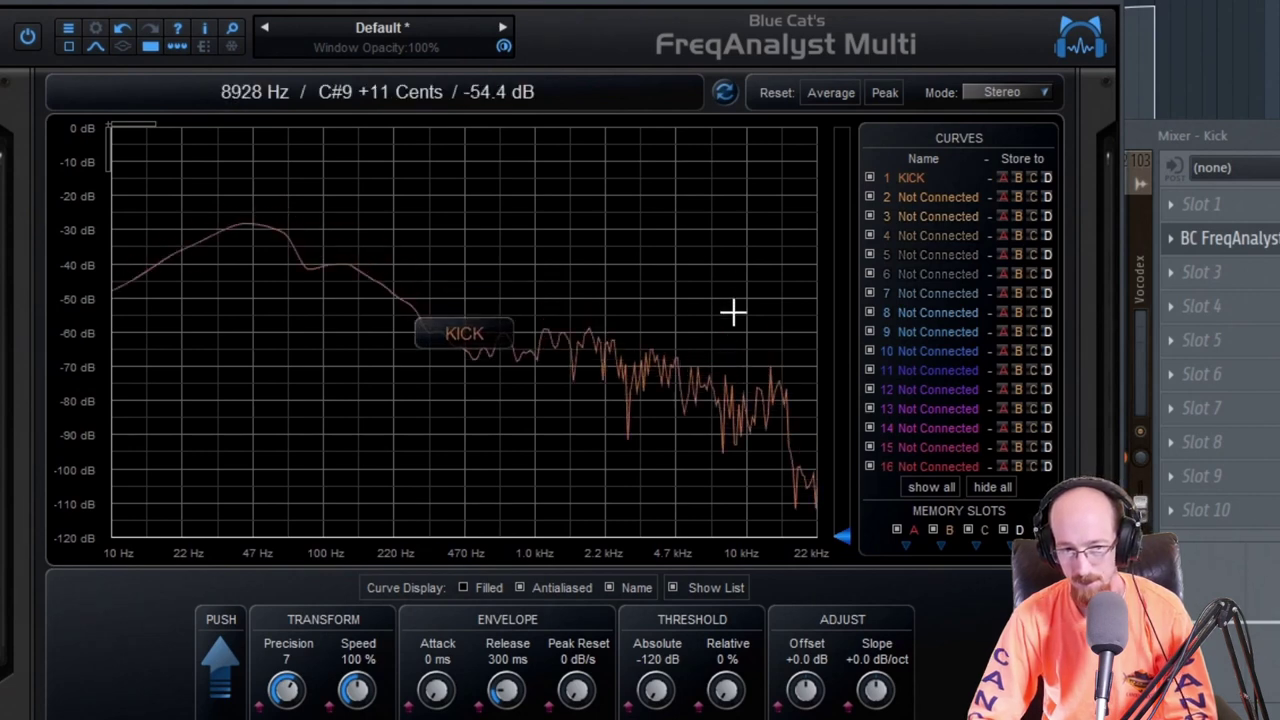
key(space)
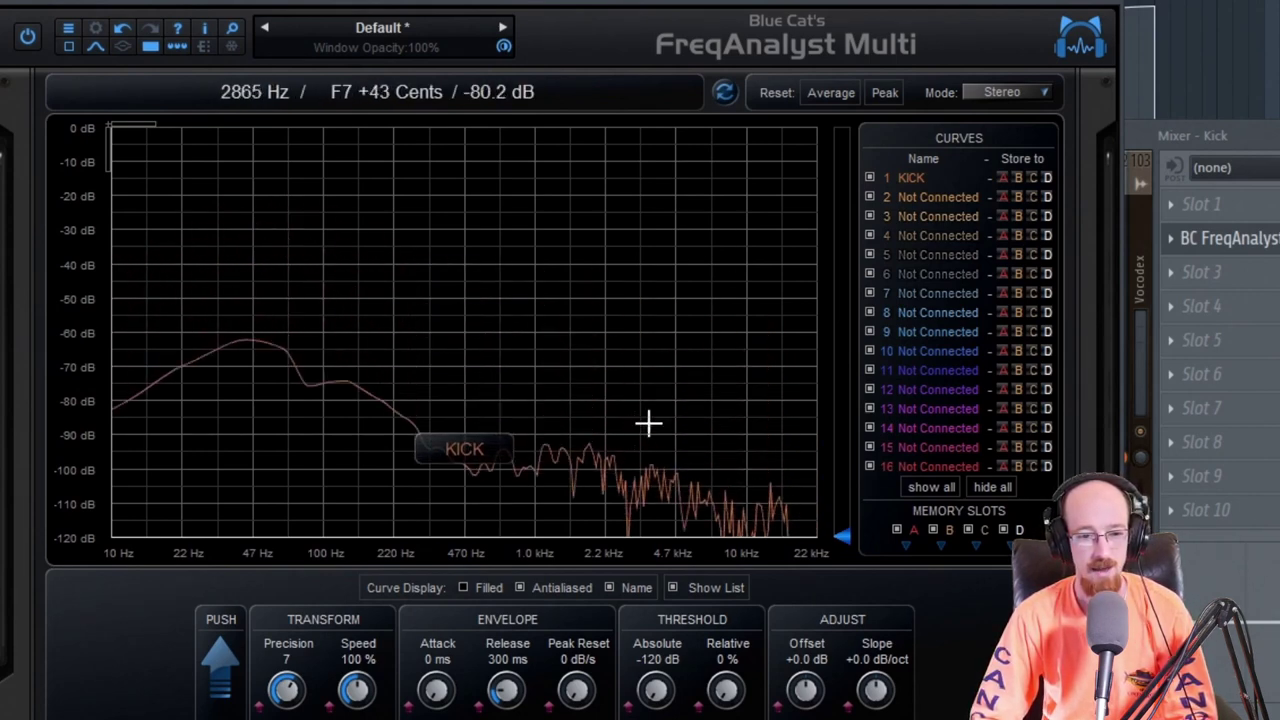
Assign the Channel 1 Peak curve to number 2 in the Kick analyzer and toggle that curve's display off and on.
click(204, 45)
click(455, 288)
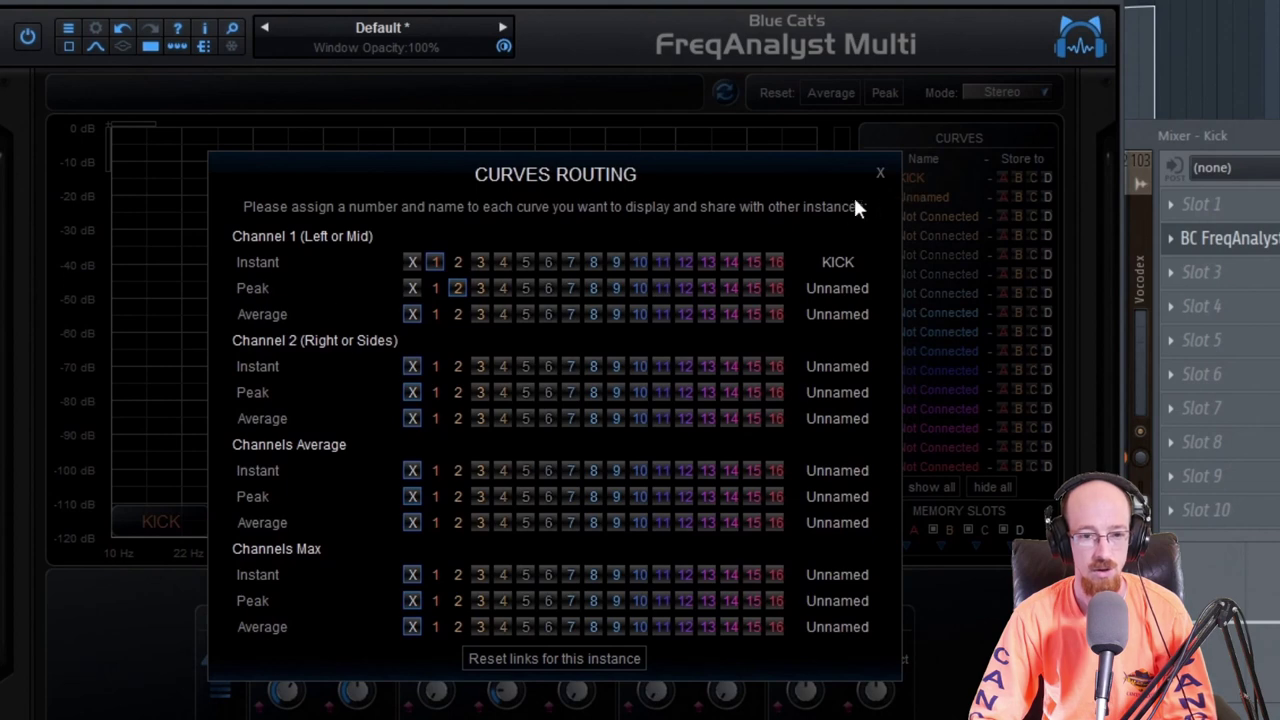
click(880, 173)
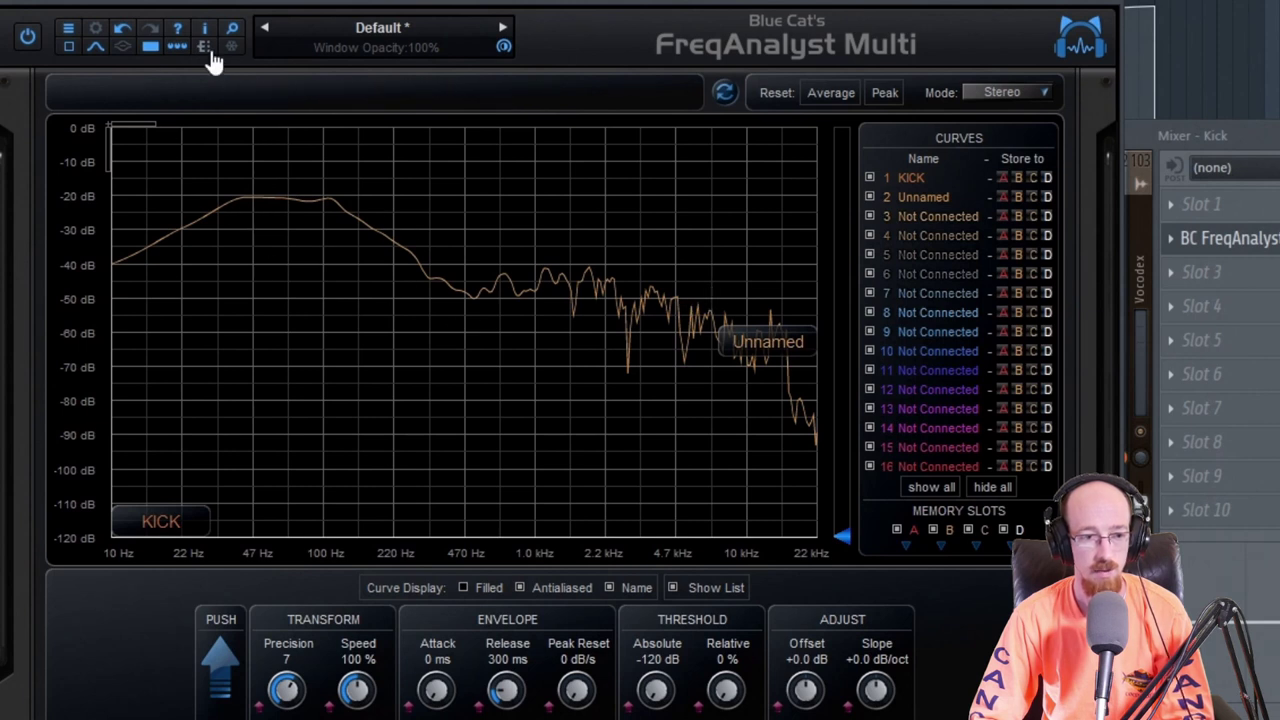
click(869, 198)
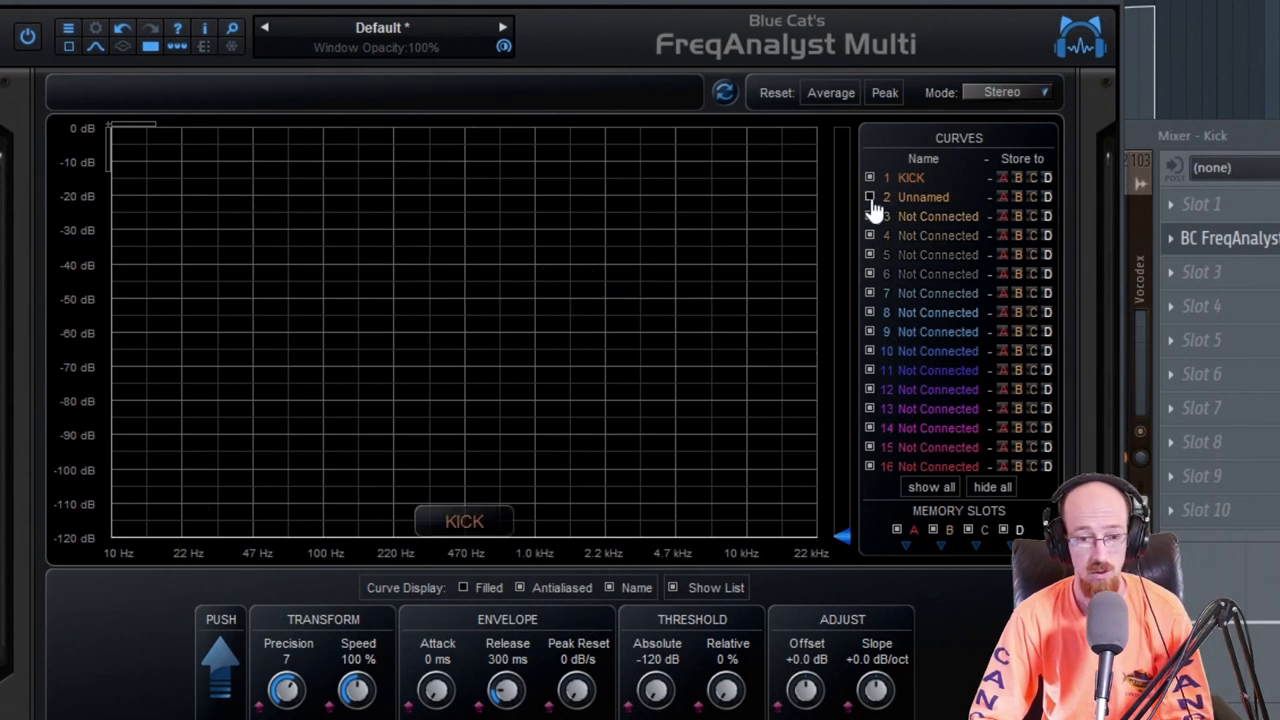
click(869, 198)
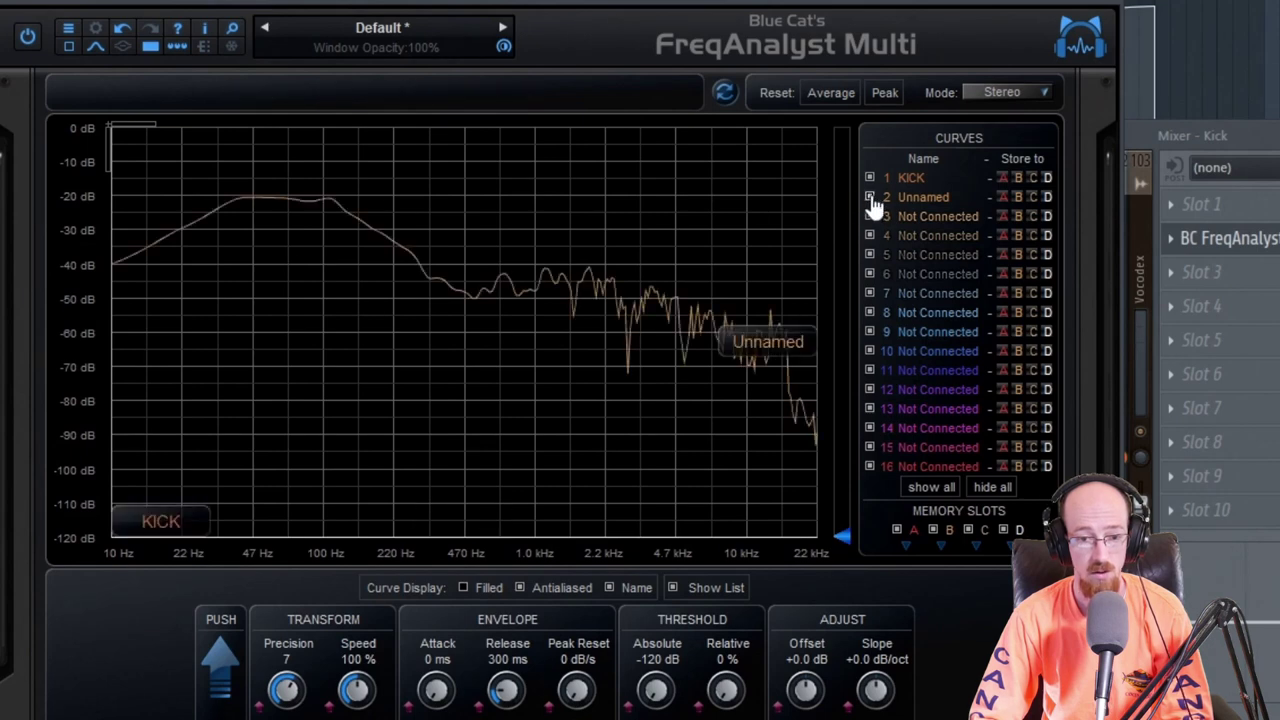
Disconnect the Channel 1 Peak curve in the Kick analyzer's routing and close the routing.
click(204, 46)
click(412, 288)
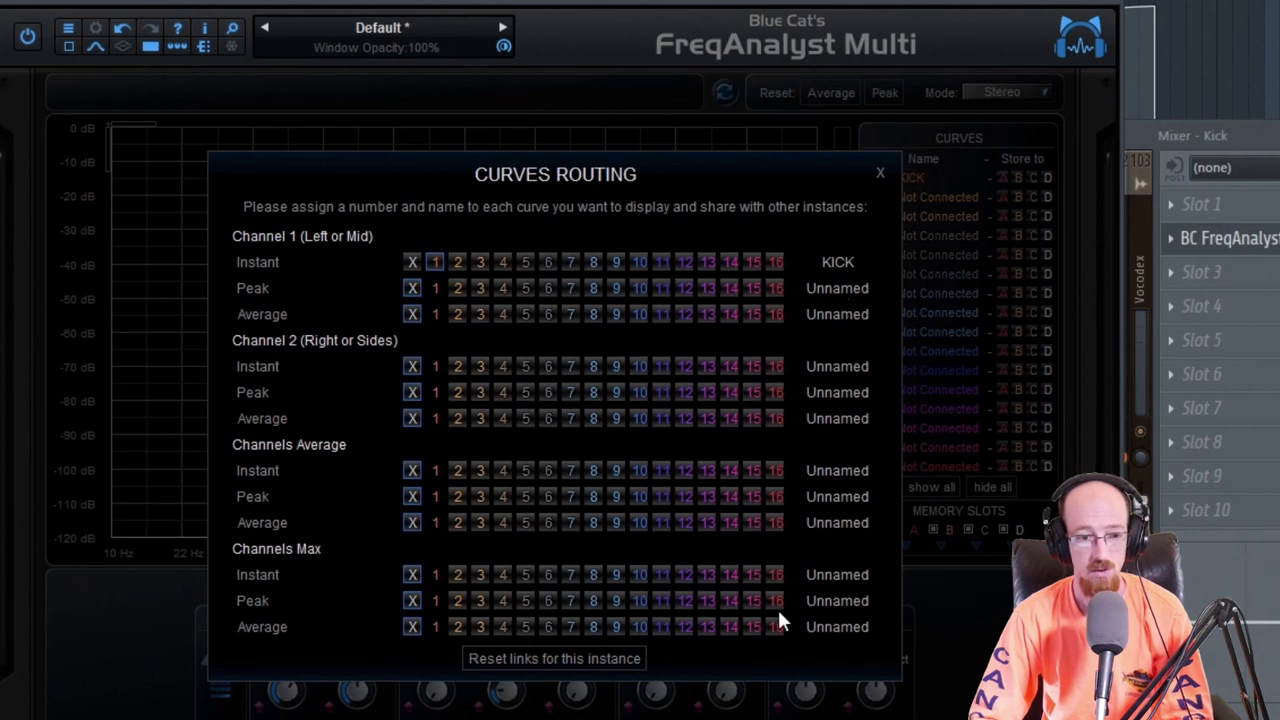
click(877, 176)
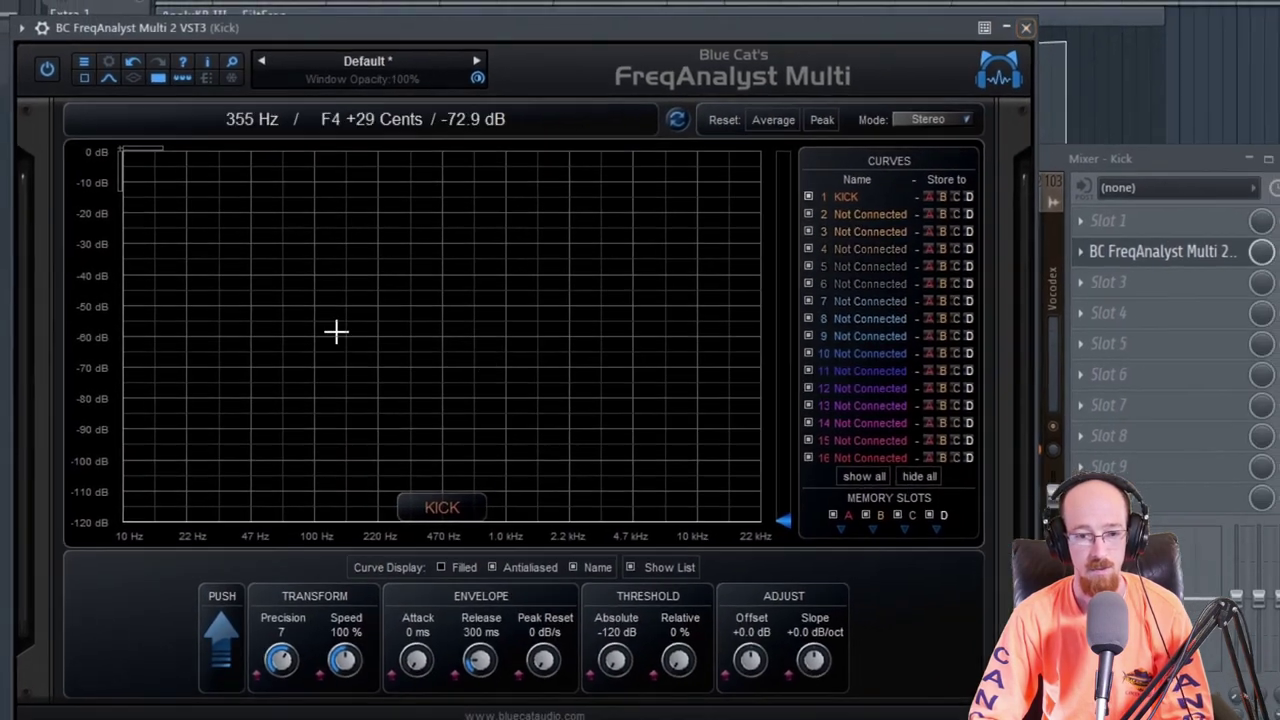
Load BC FreqAnalystPro 2 VST3(Stereo) into the third effect slot of the polyKB III mixer track.
click(367, 298)
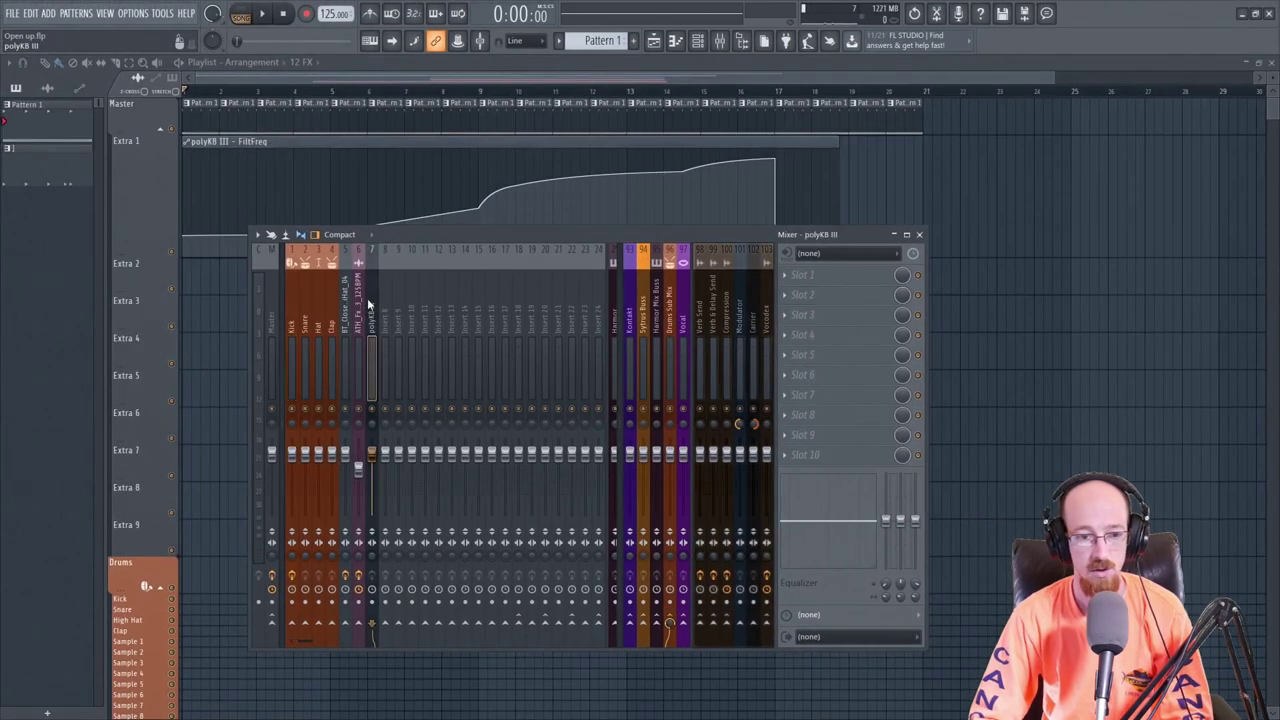
key(F8)
text(BC)
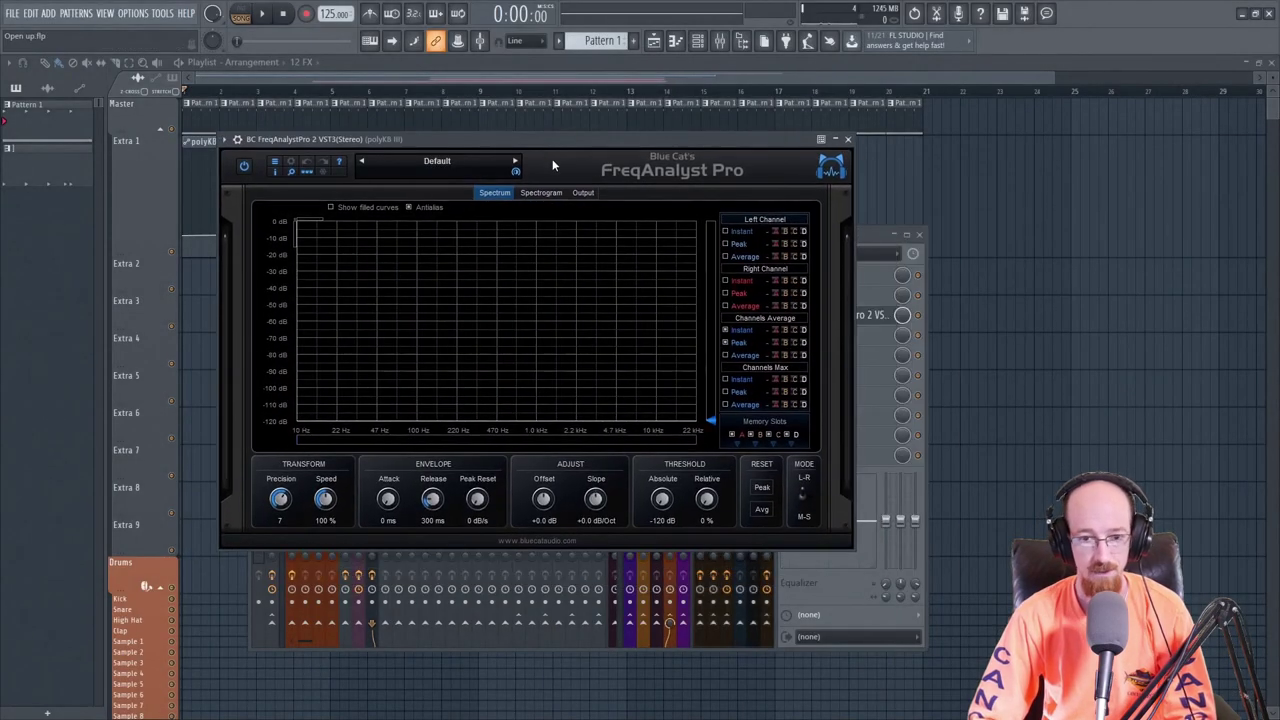
Close the FreqAnalyst Pro window and remove that plugin from the polyKB III track's third effect slot.
click(848, 139)
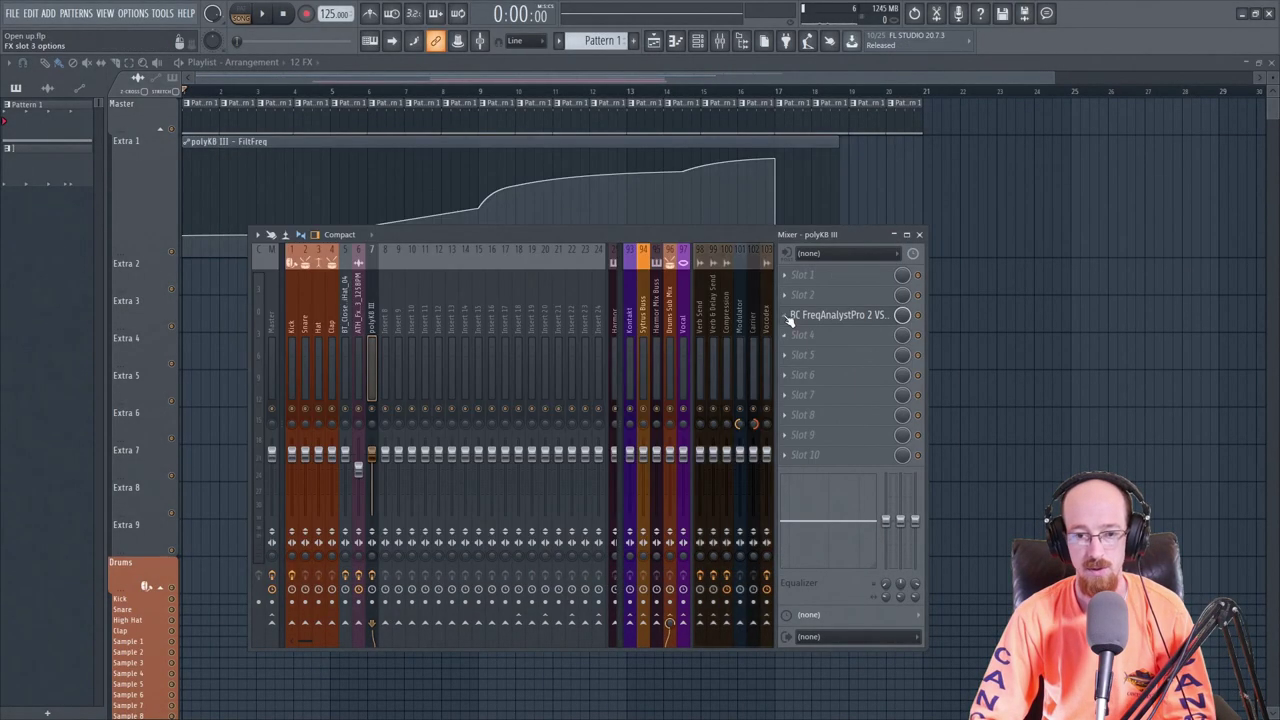
click(786, 315)
click(704, 410)
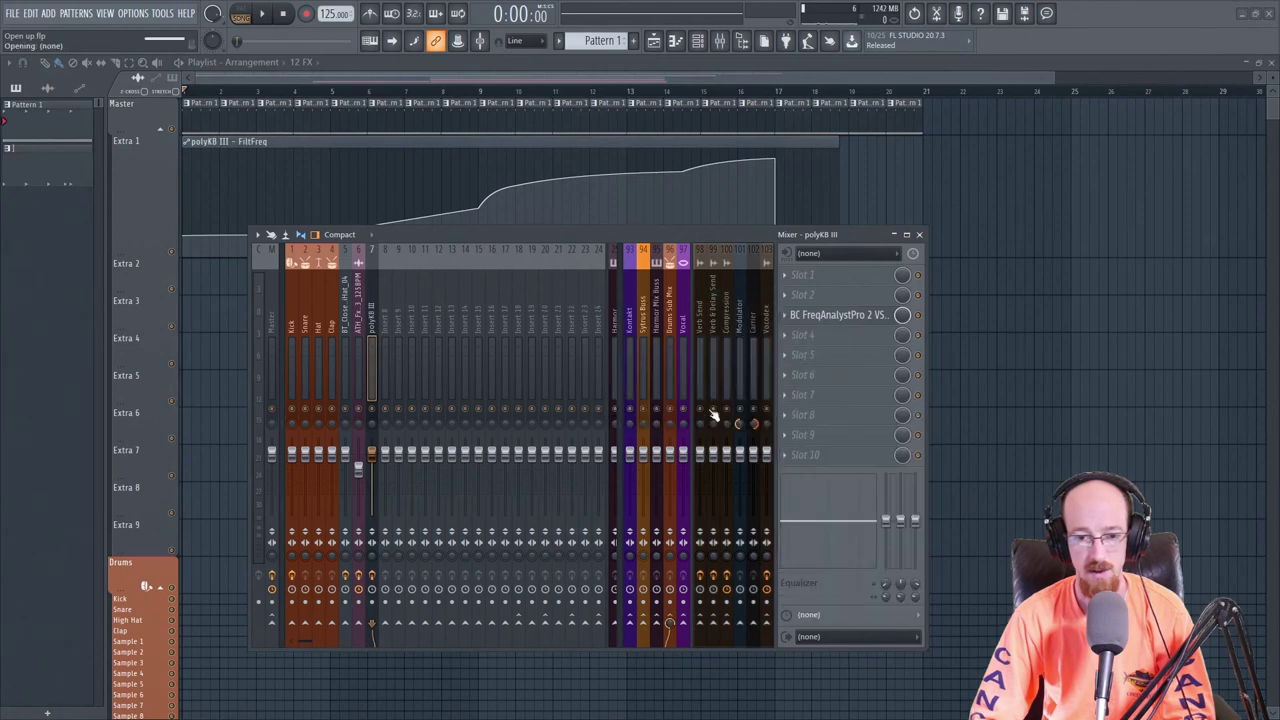
Load BC FreqAnalyst Multi 2 VST3 into the third effect slot of the polyKB III mixer track.
key(alt+p)
text(bc)
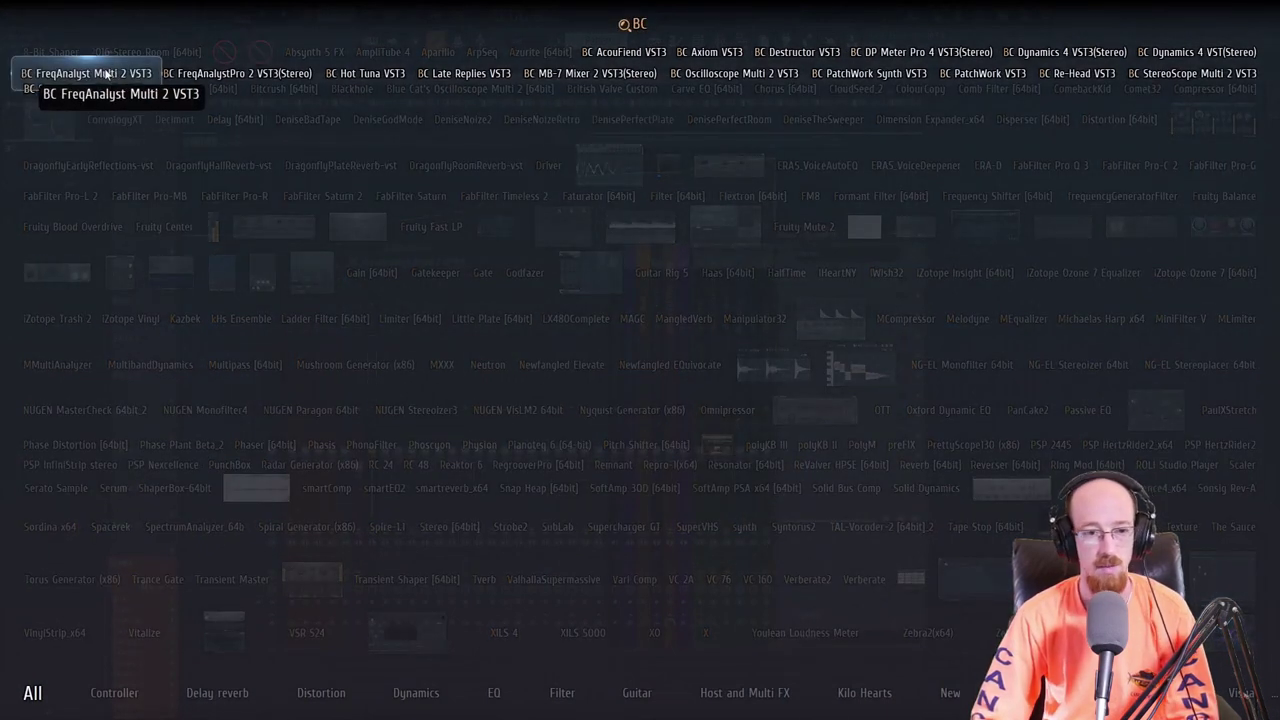
key(Return)
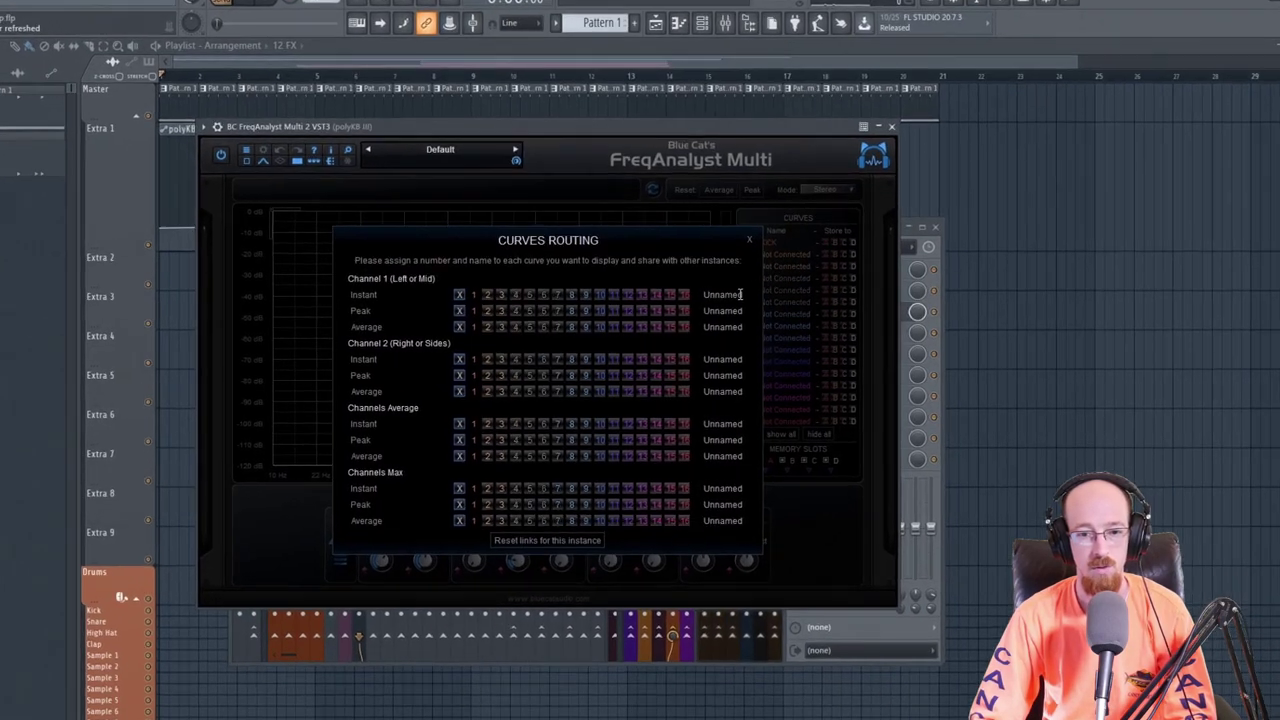
Name the polyKB III analyzer's Channel 1 Instant curve Synth, assign it to number 16, close the routing, and reposition the plugin window.
click(750, 288)
text(Synth)
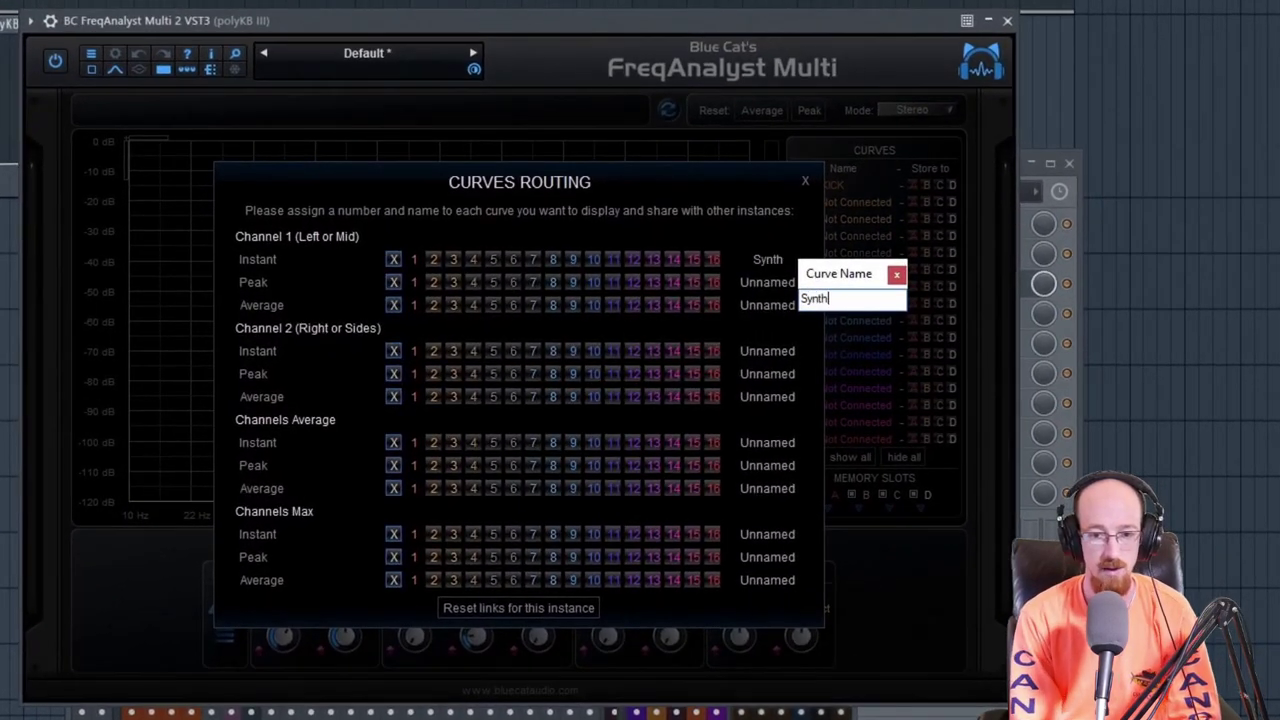
key(Return)
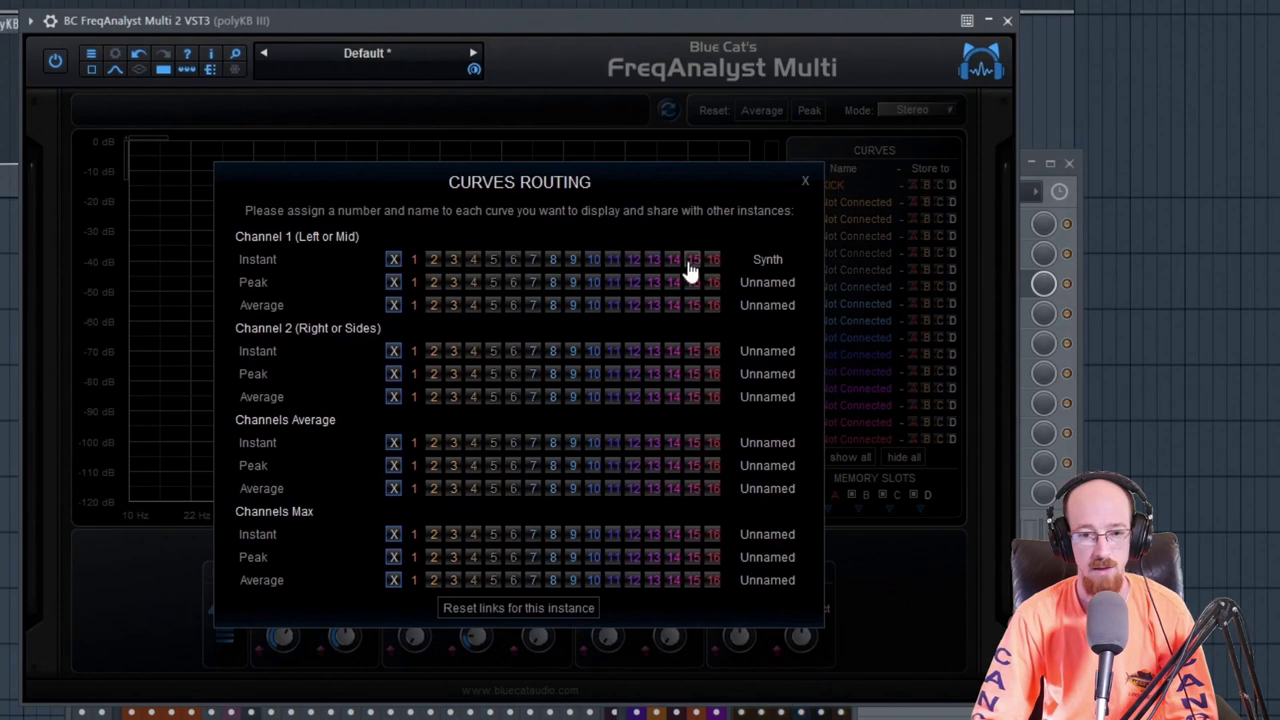
click(713, 260)
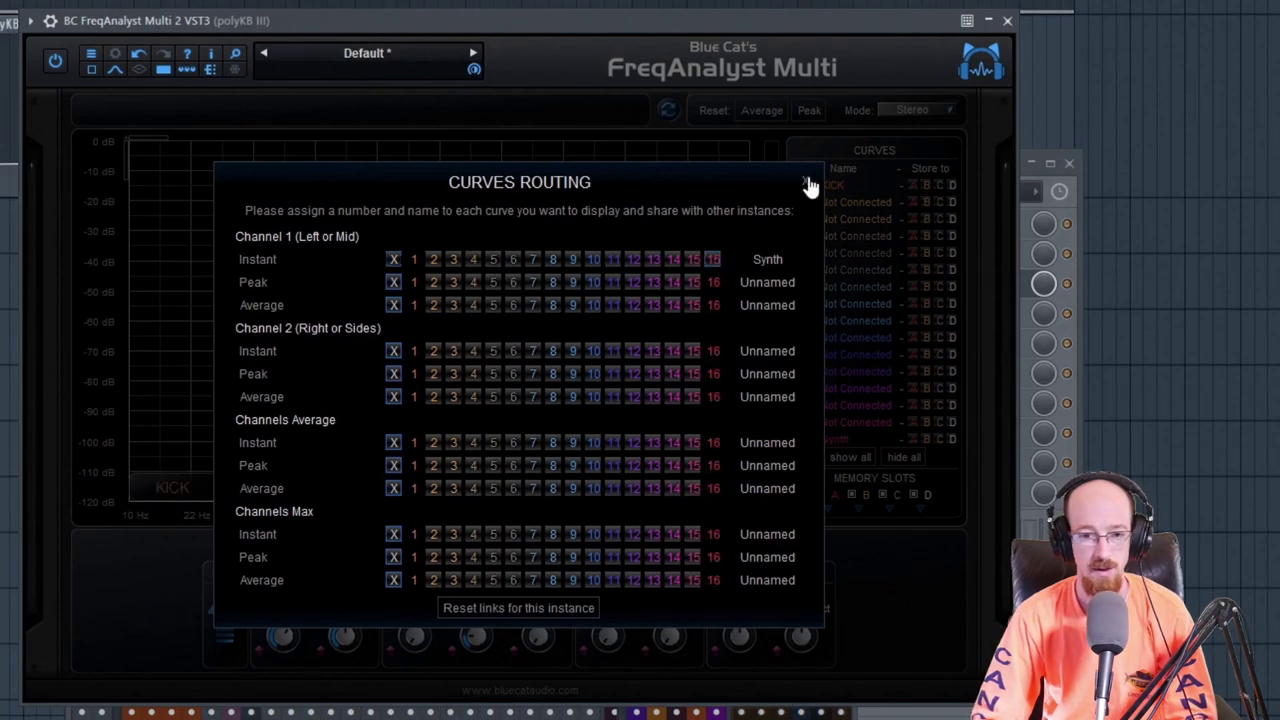
click(808, 185)
drag(489, 23, 470, 14)
drag(335, 11, 308, 11)
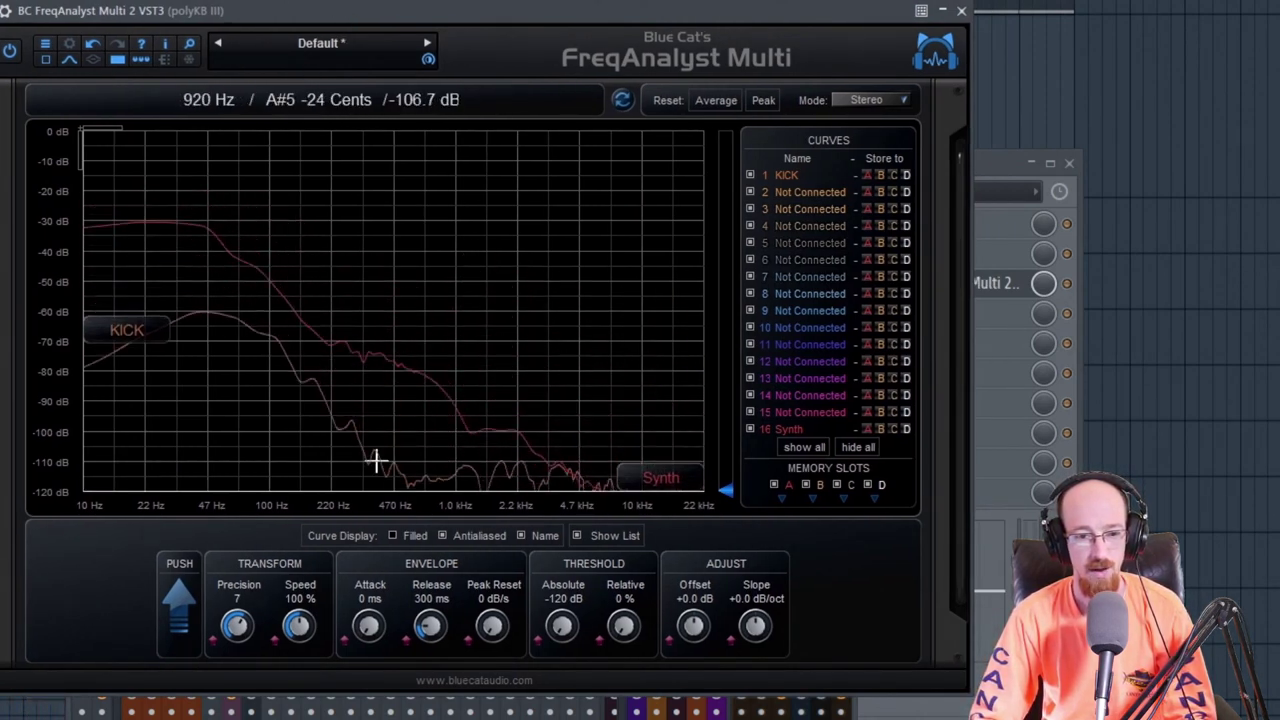
Enable filled curves and, in the comparison display, set Difference 1 to KICK minus Synth.
click(393, 536)
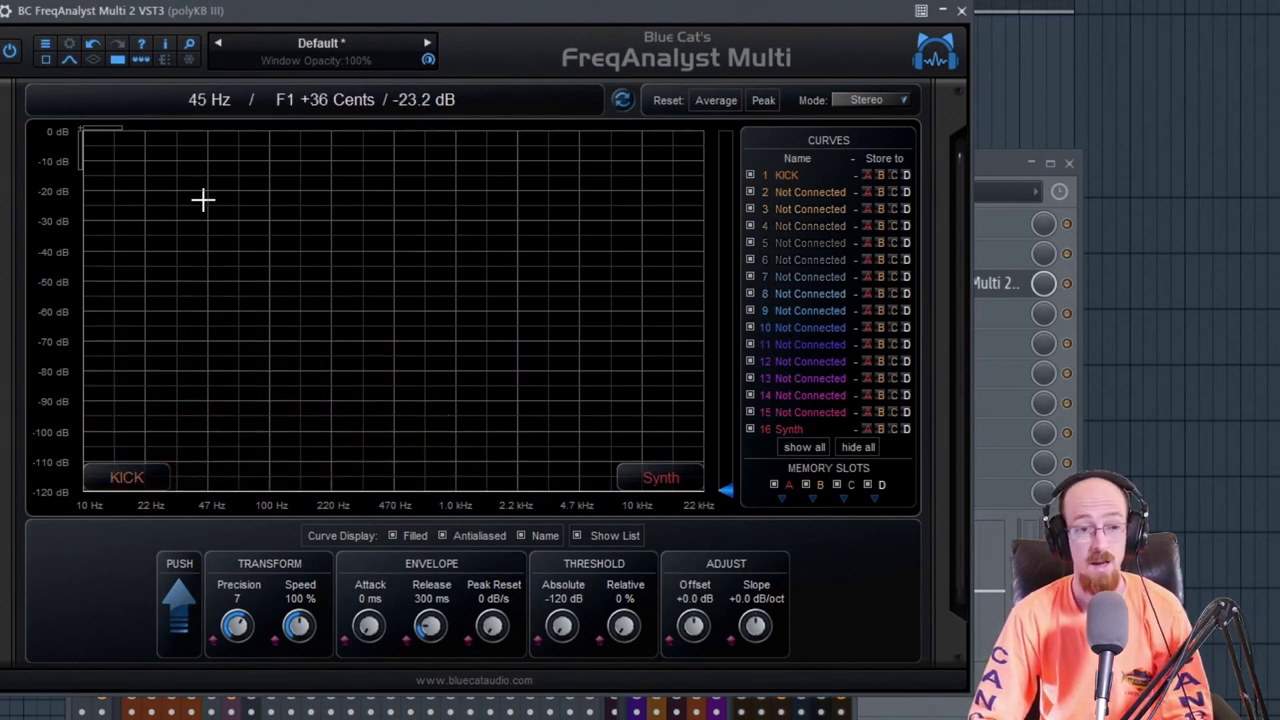
click(94, 62)
click(94, 62)
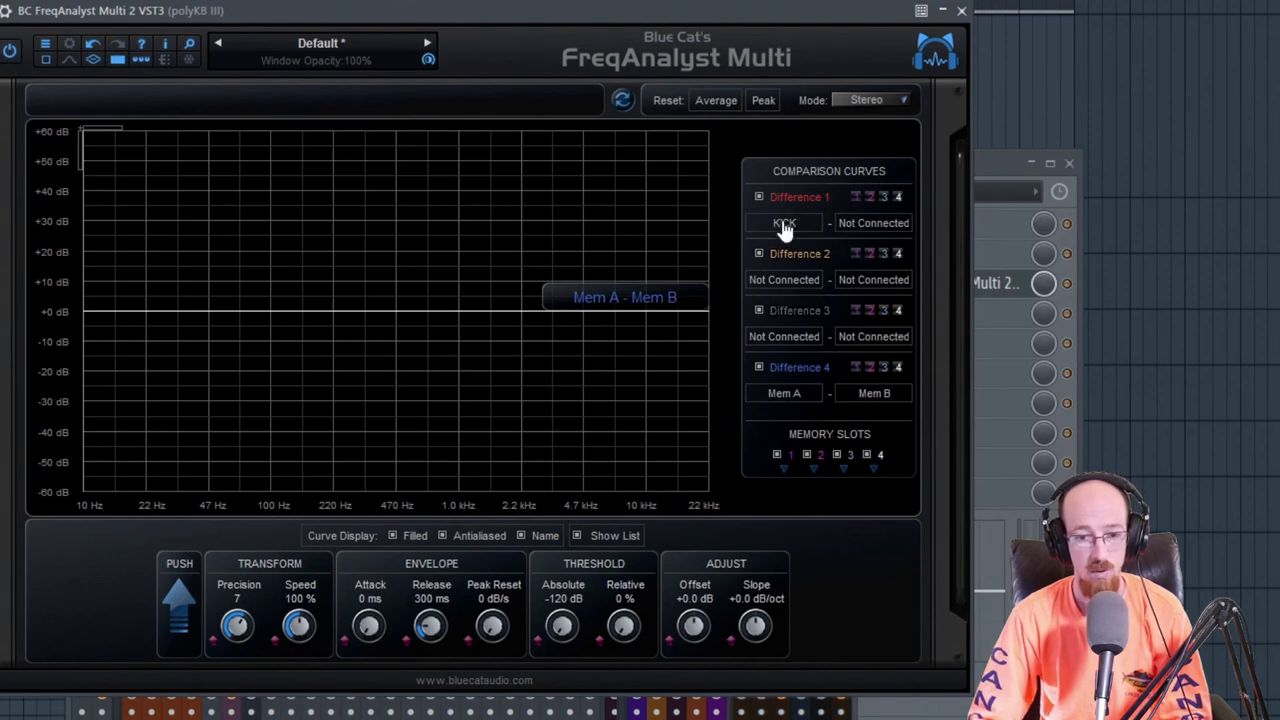
click(873, 229)
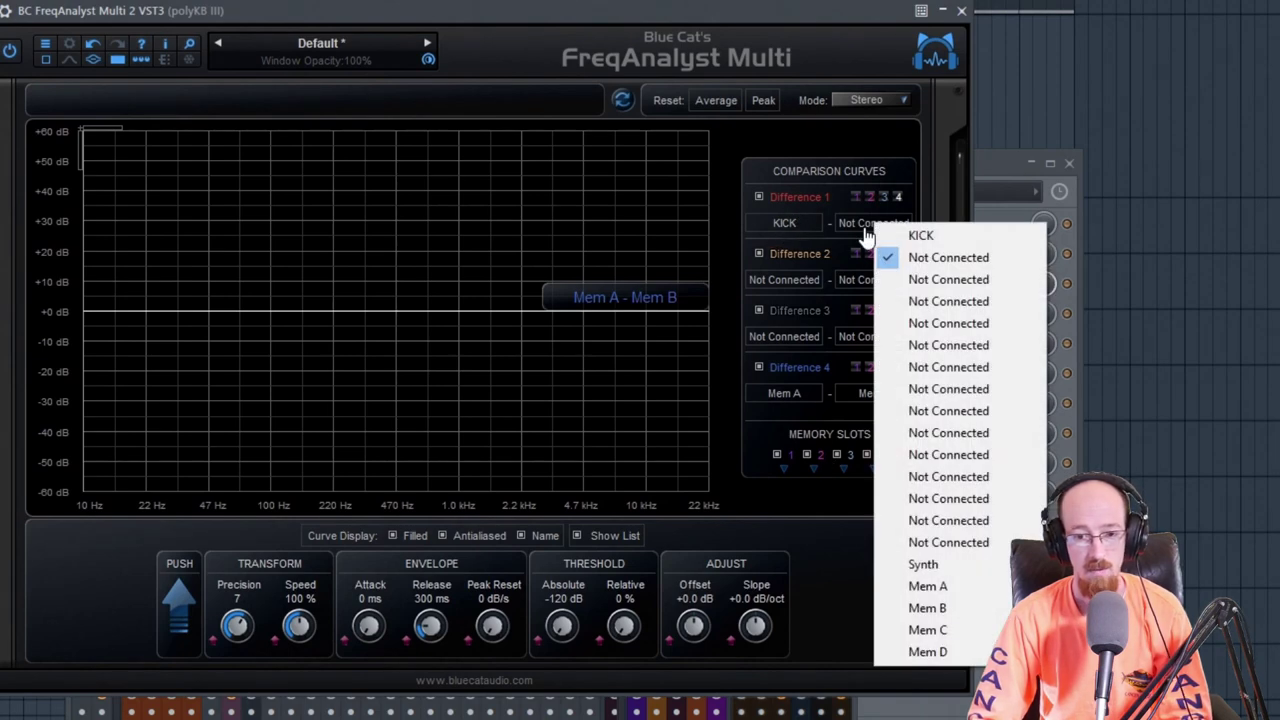
click(923, 565)
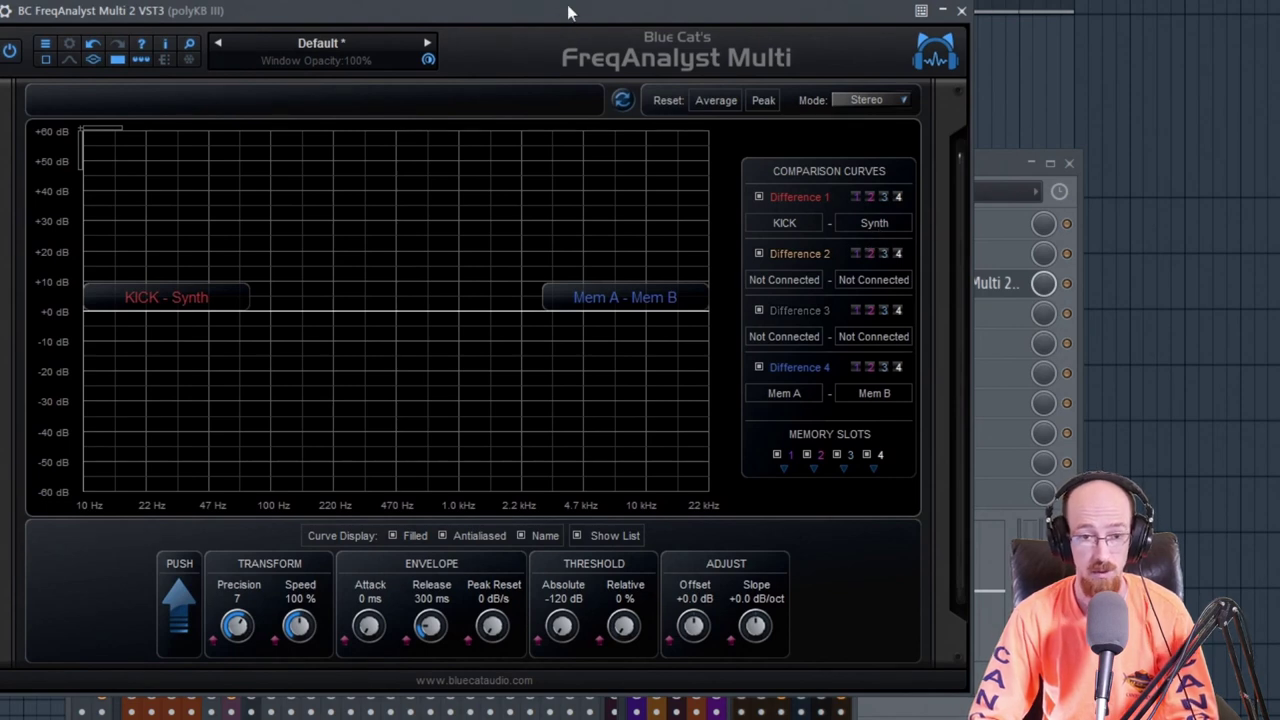
Play the arrangement to examine the KICK - Synth difference curve, stop playback, and reposition the analyzer window.
key(space)
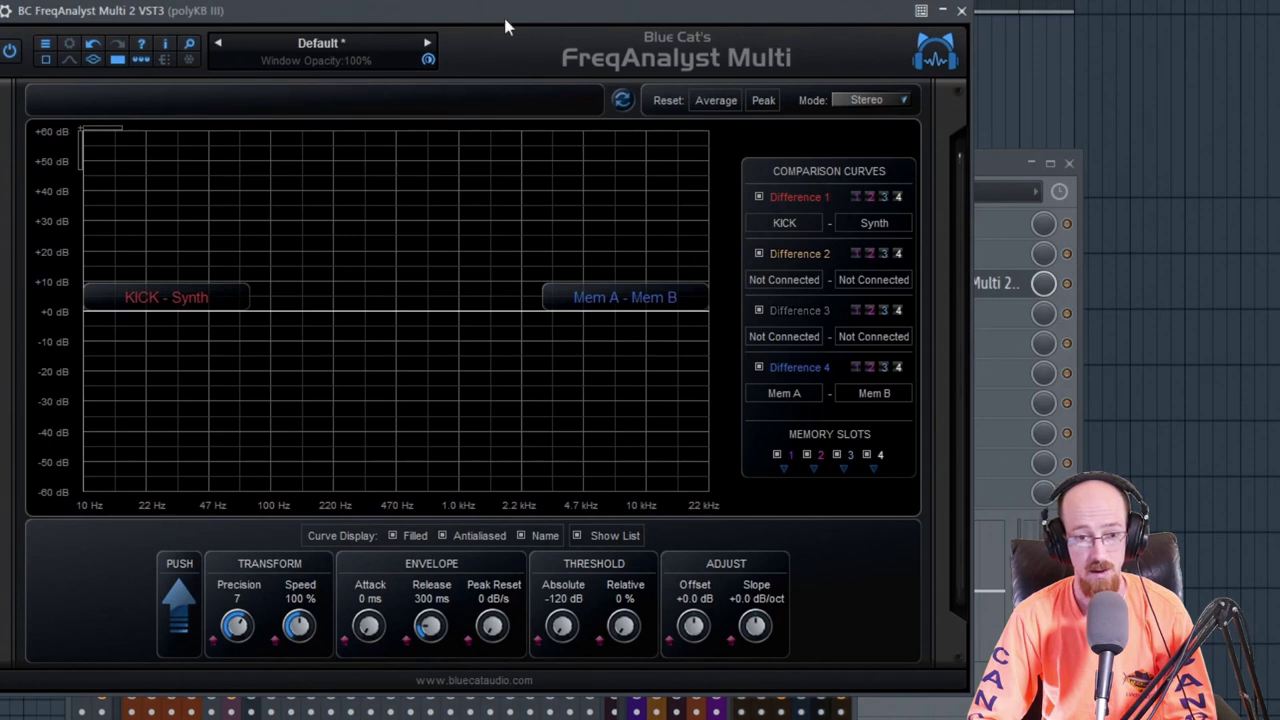
drag(506, 27, 492, 43)
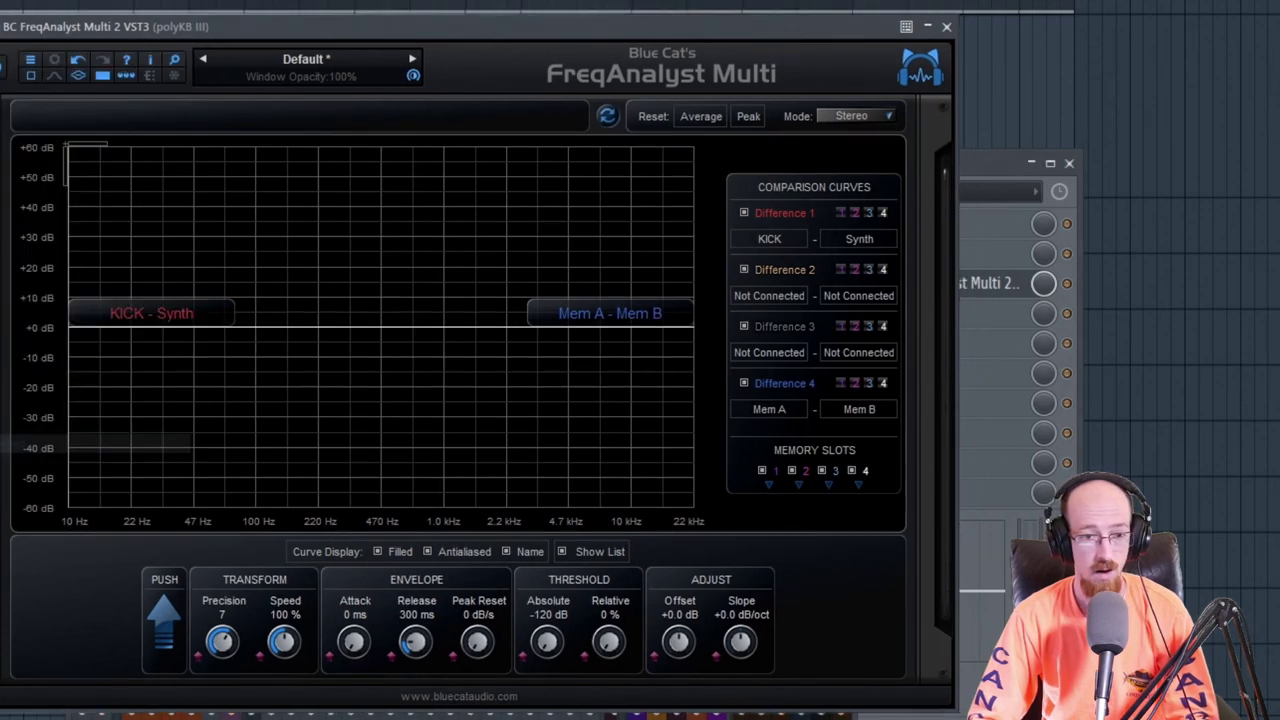
key(space)
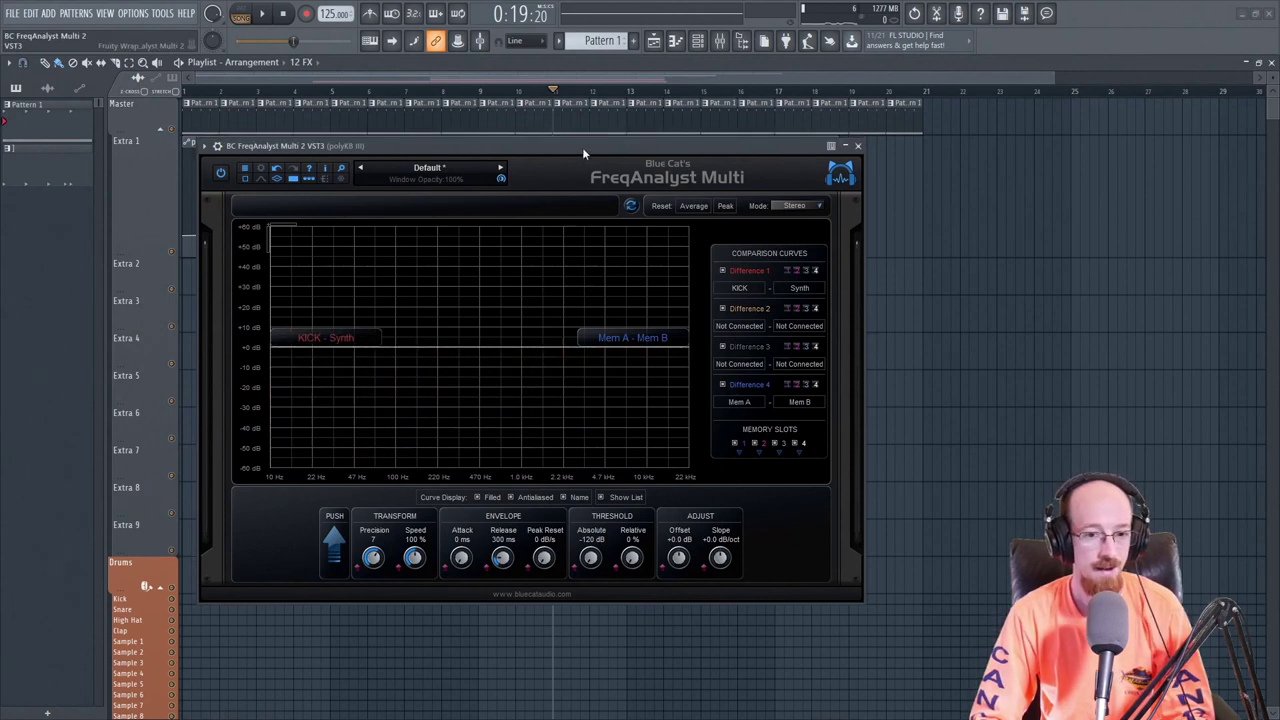
click(582, 147)
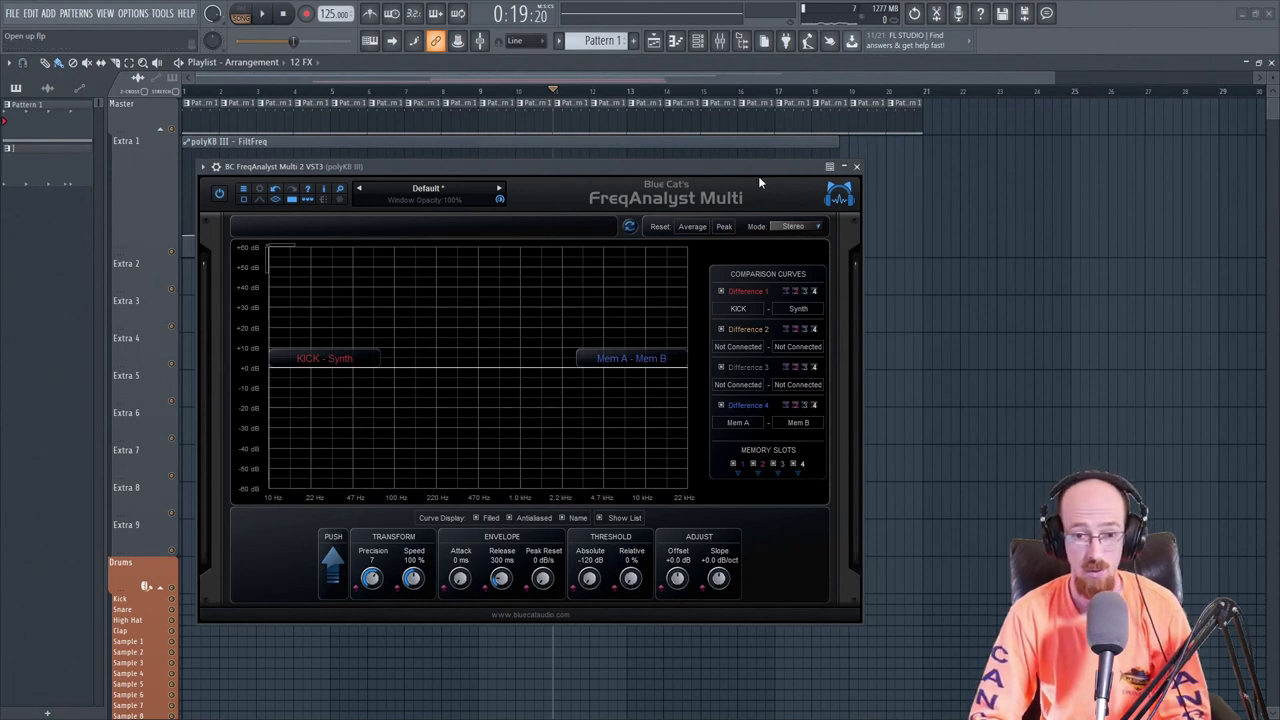
drag(726, 181, 724, 209)
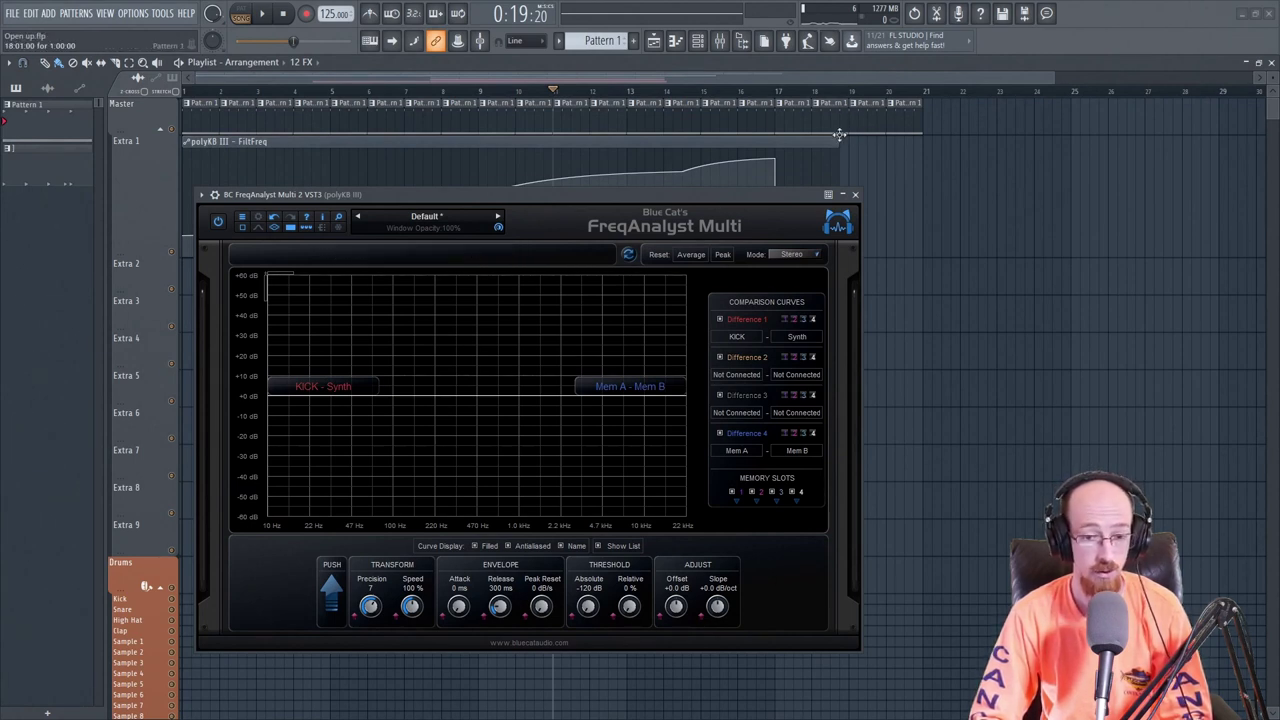
drag(613, 197, 603, 147)
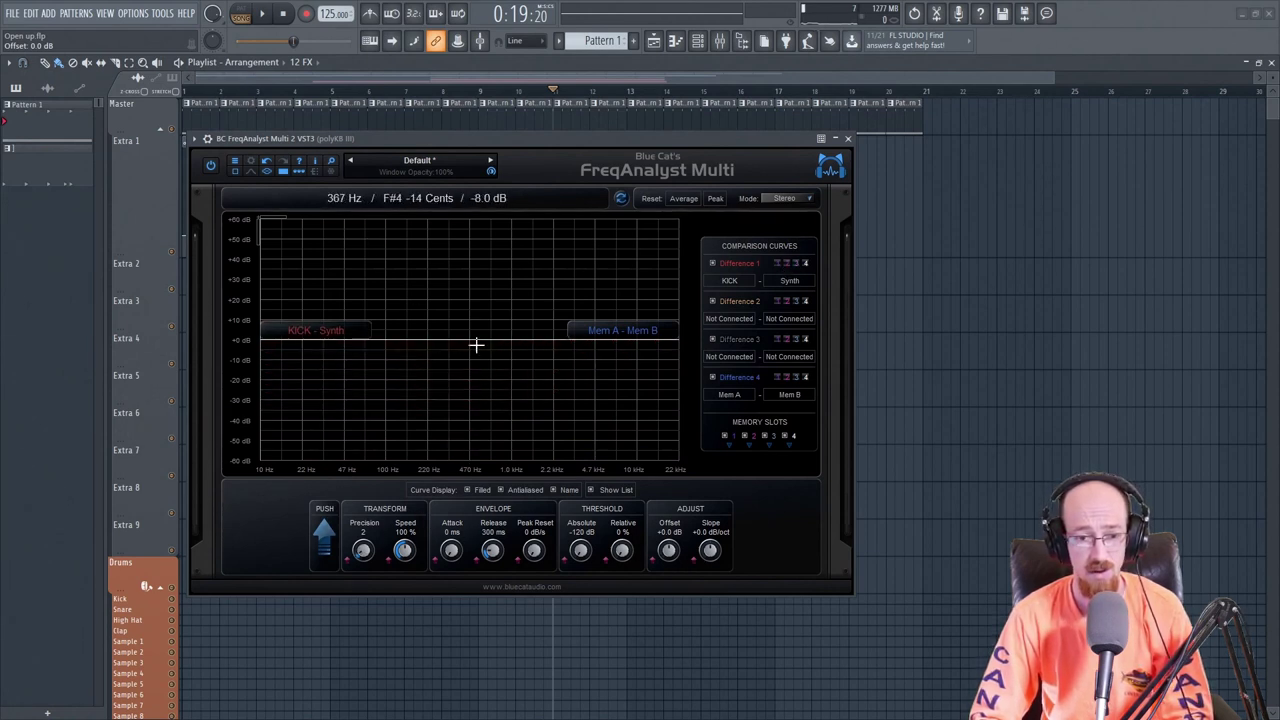
Return to the main curves display and briefly play the arrangement to examine the spectra at Precision 2.
click(252, 173)
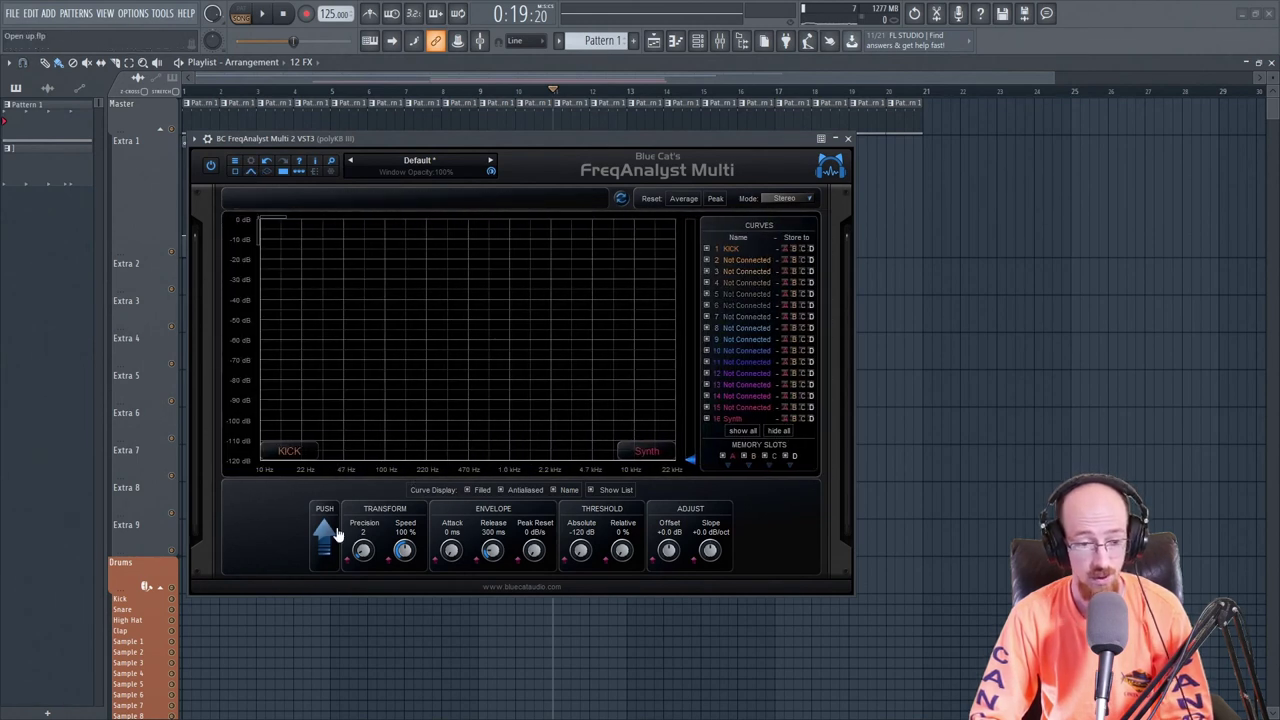
key(space)
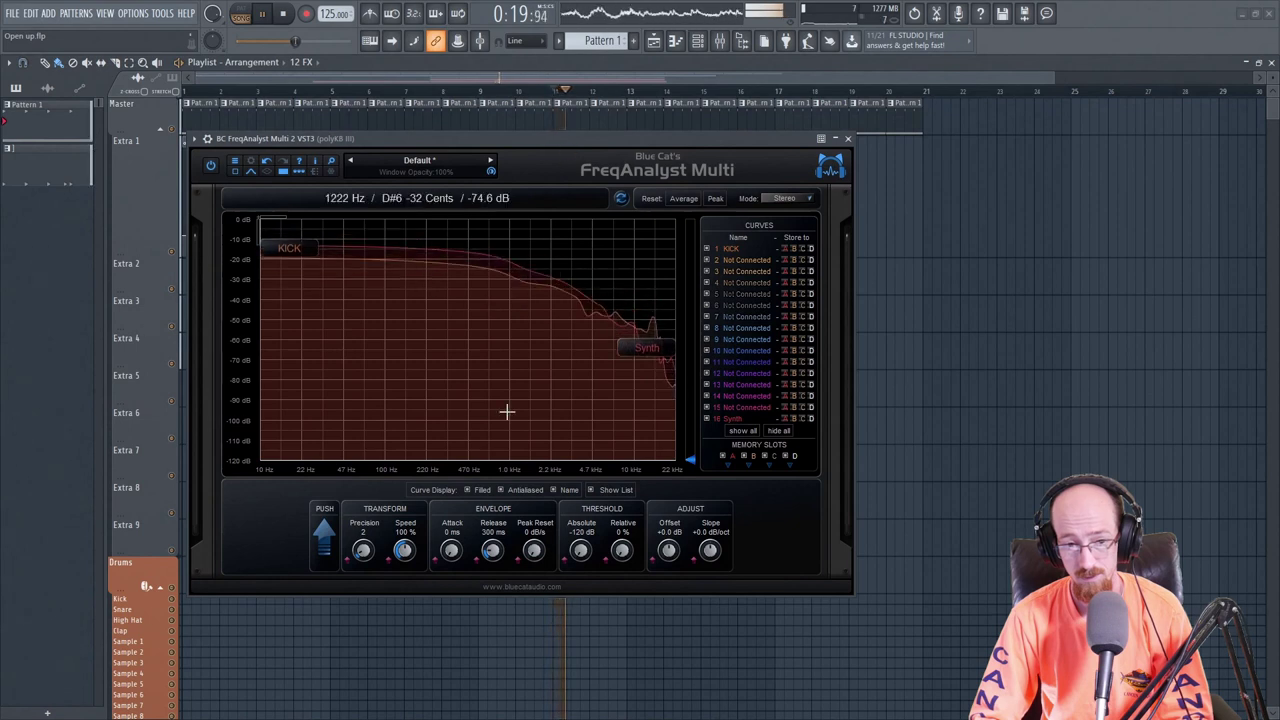
key(space)
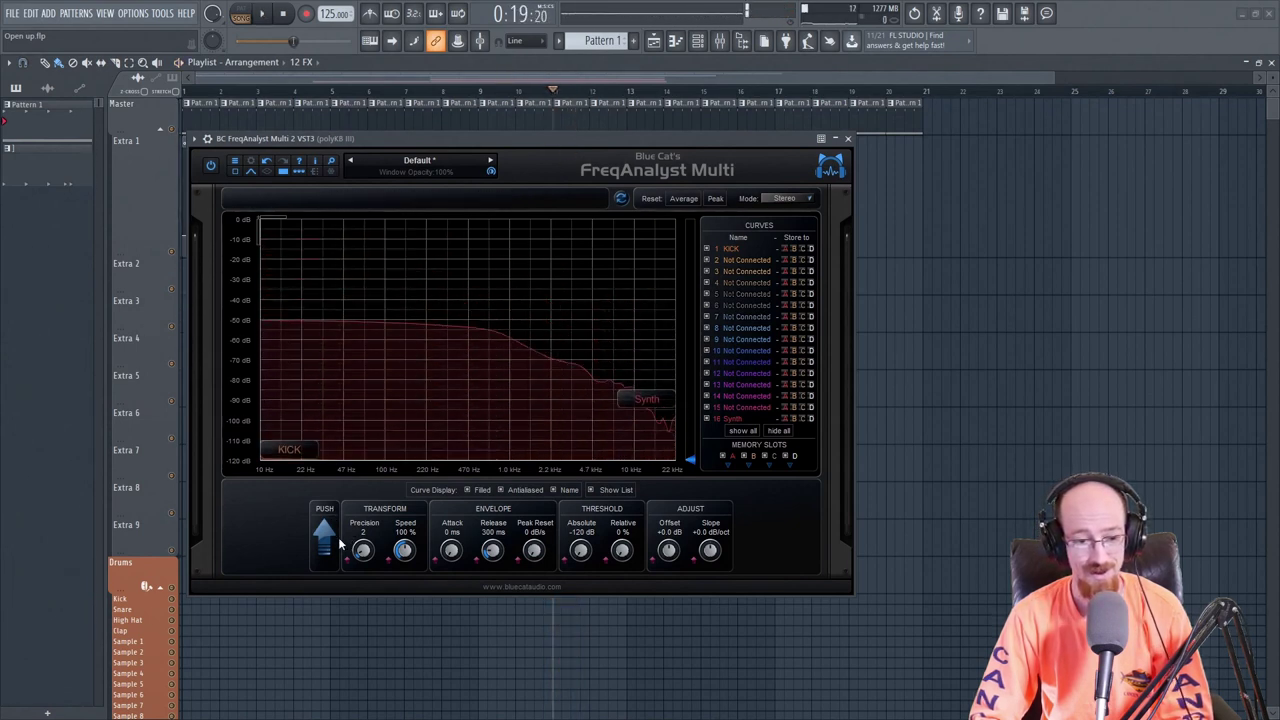
Set the transform Precision to 9 and finally to 6, playing the arrangement briefly at each setting.
drag(366, 556, 371, 508)
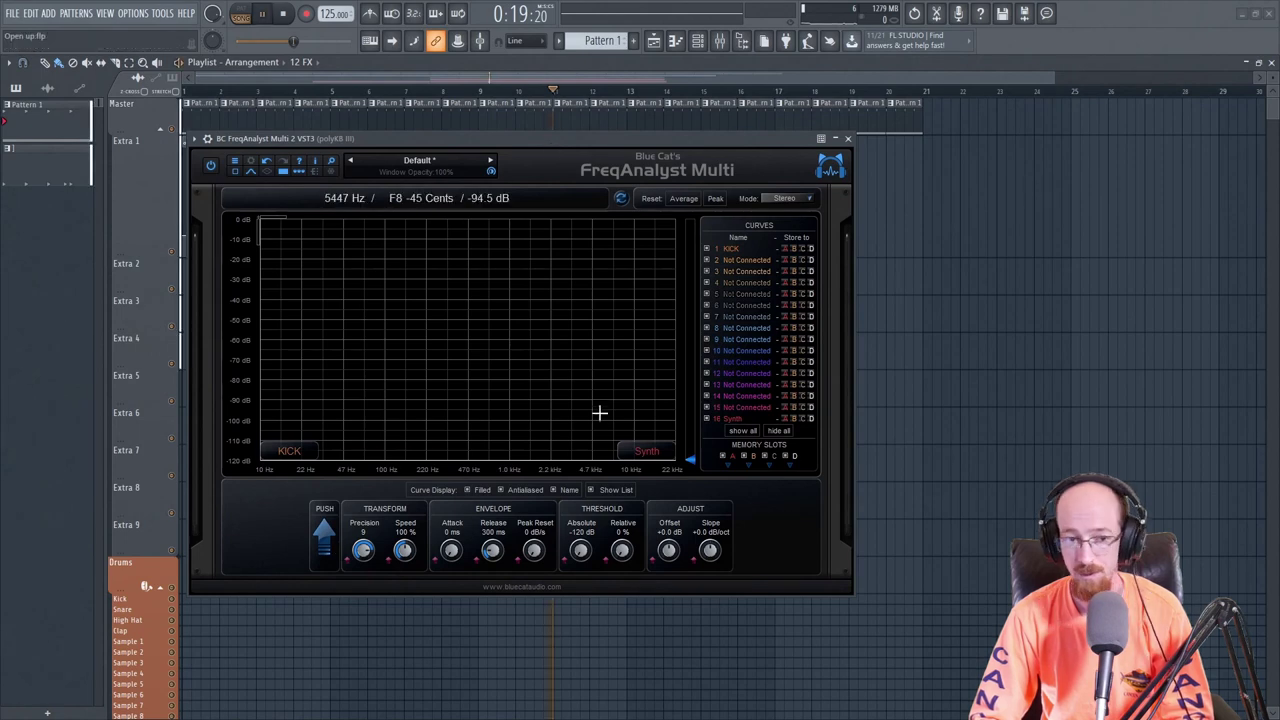
key(space)
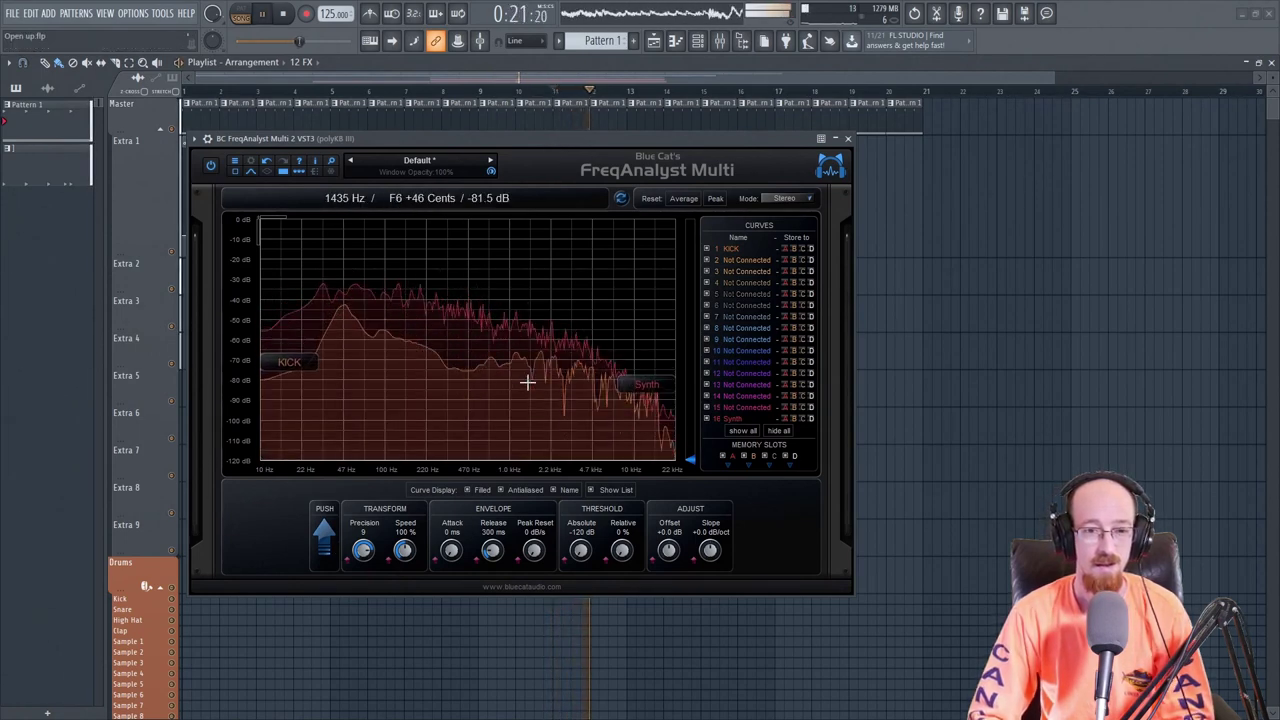
key(space)
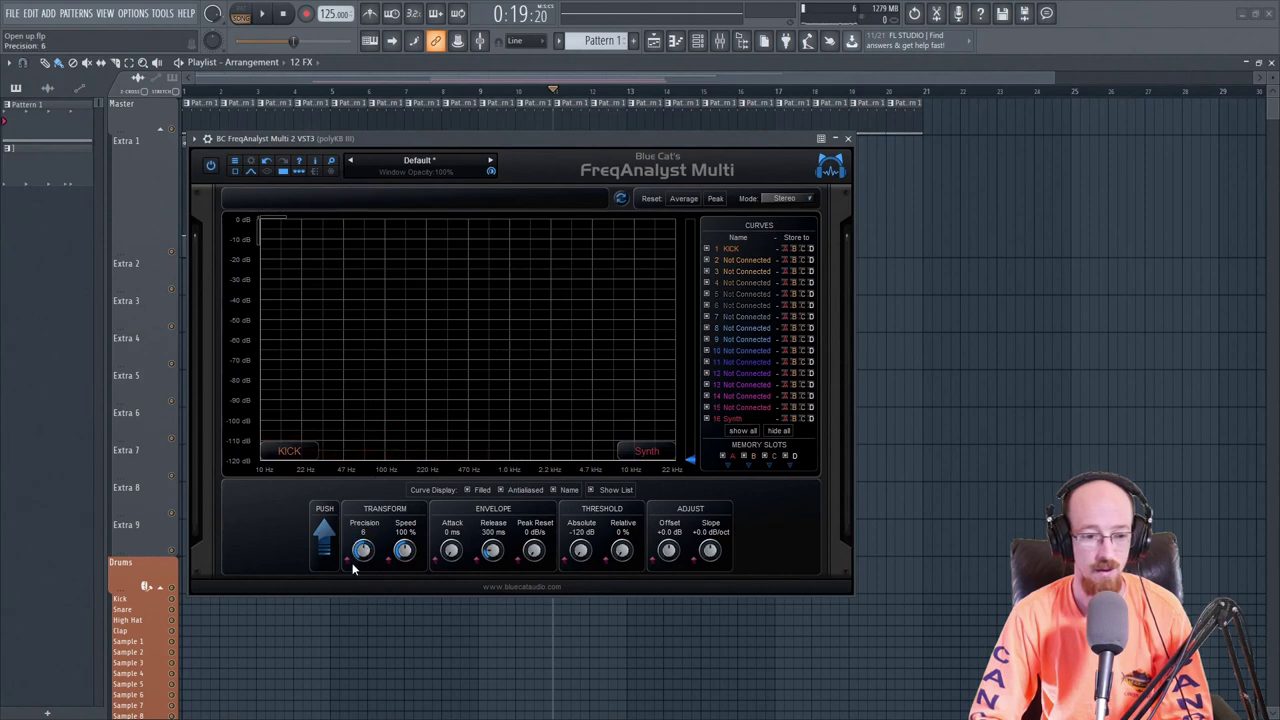
key(space)
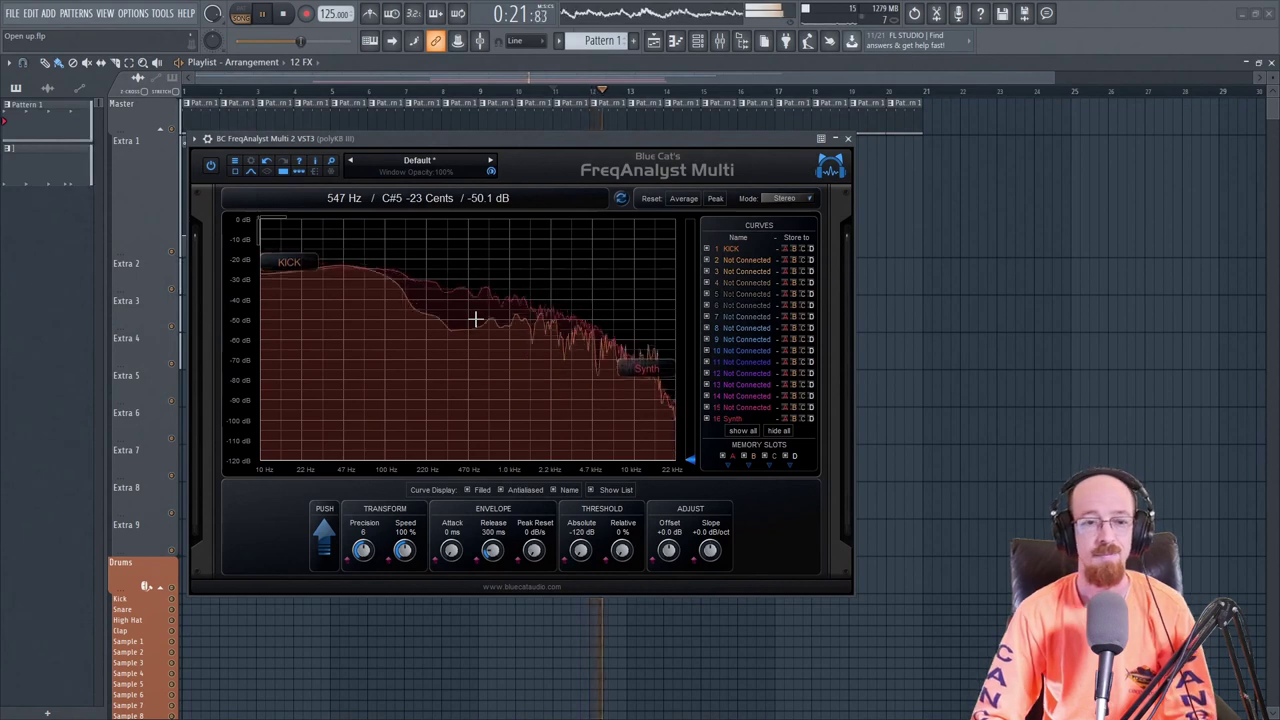
key(space)
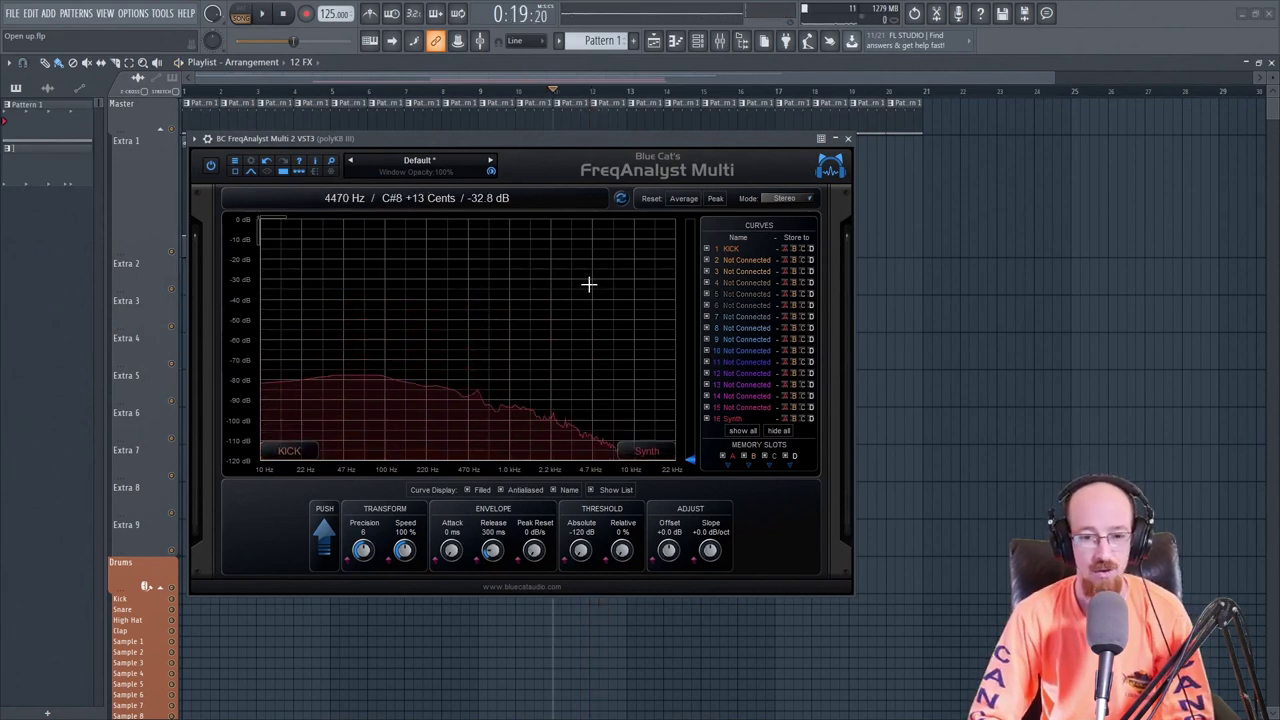
Close the analyzer and load BC StereoScope Multi 2 VST3 into the fourth effect slot of the Kick mixer track.
click(849, 141)
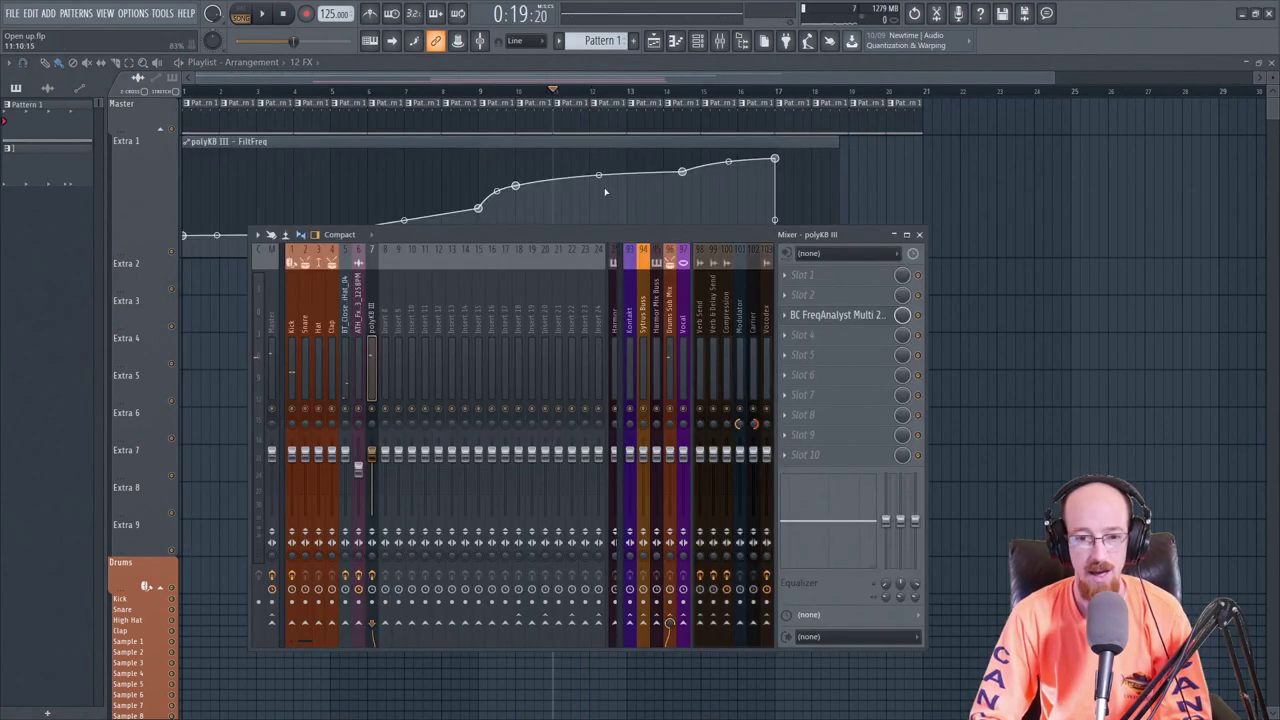
click(293, 345)
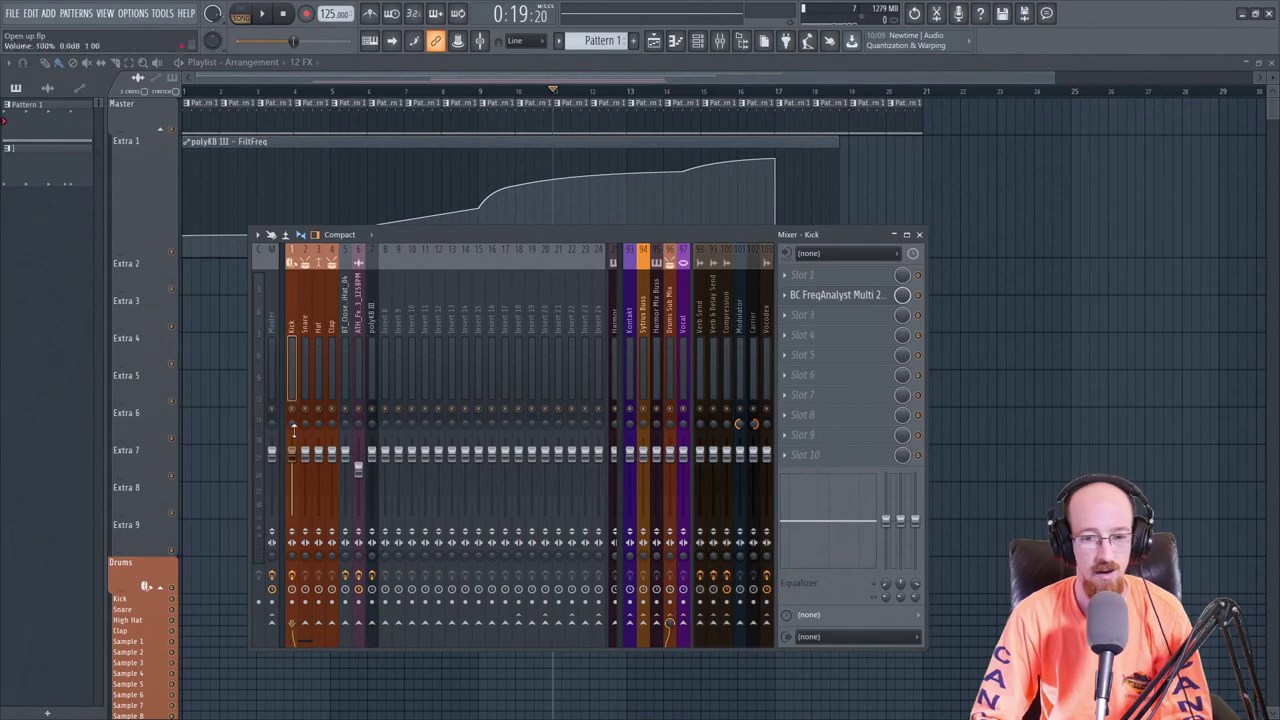
click(810, 347)
text(BC)
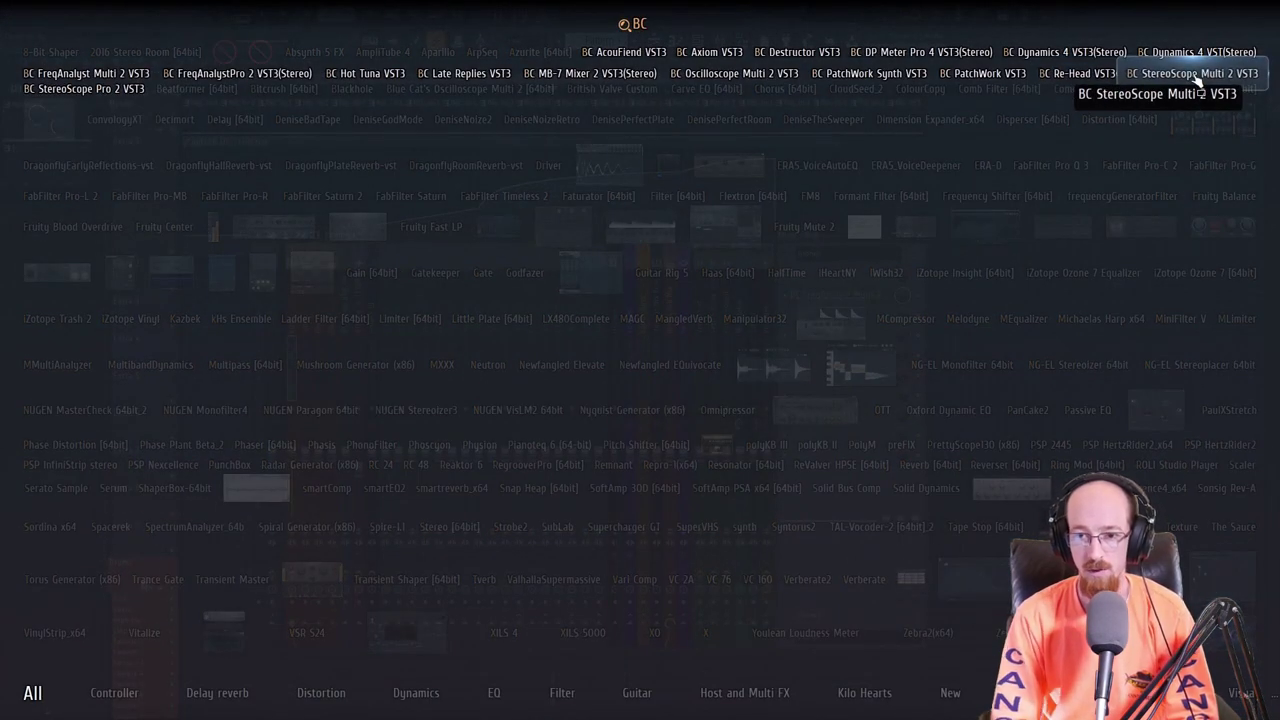
click(1212, 121)
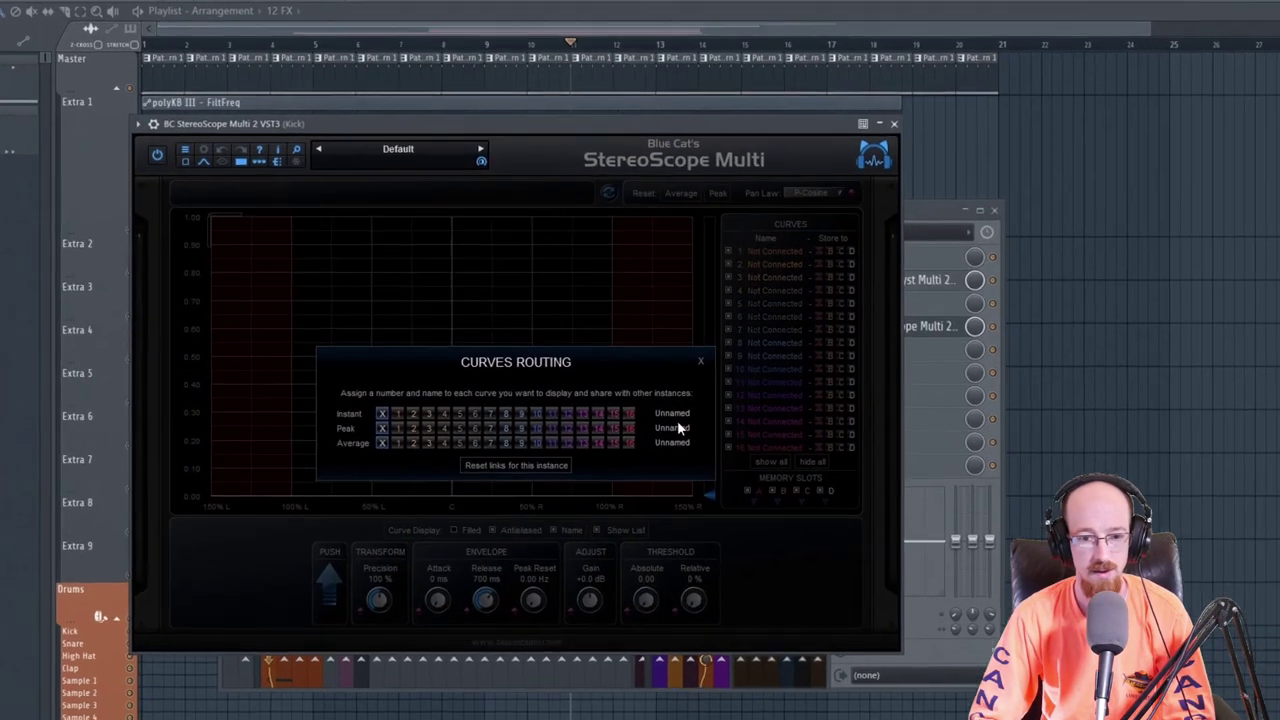
Name the StereoScope Multi's Instant curve Kick and close the curves routing.
click(655, 420)
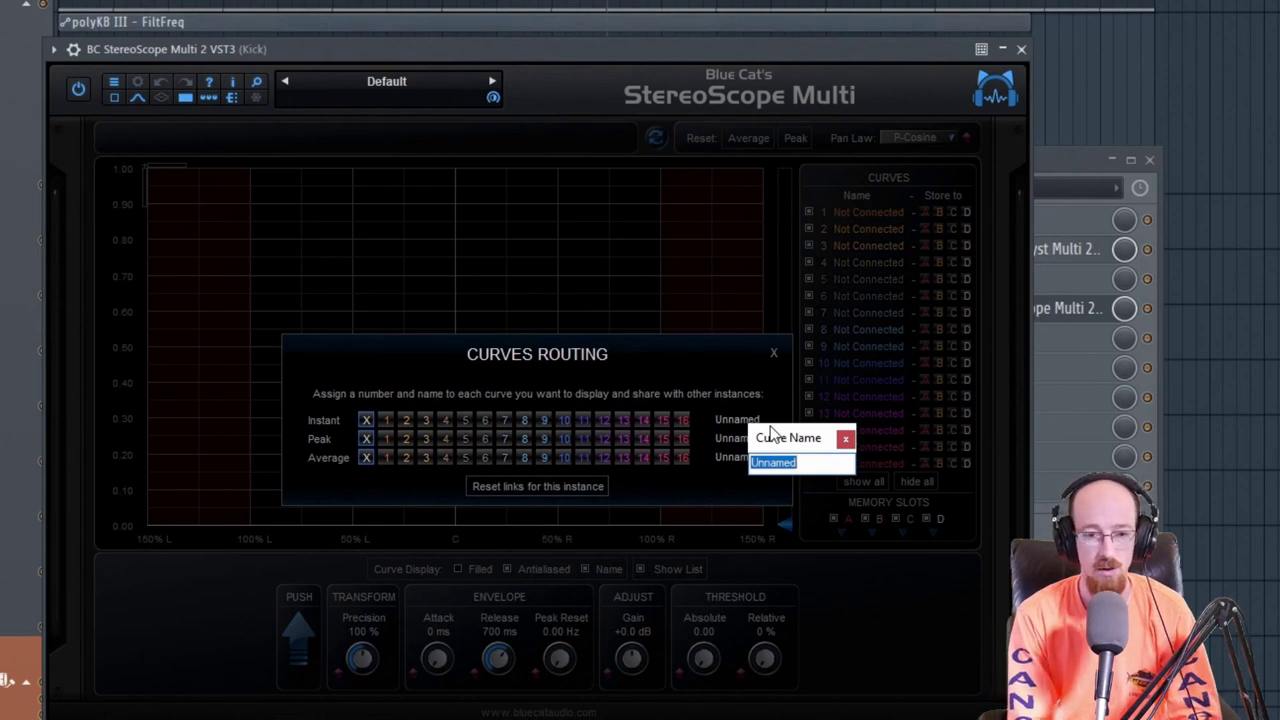
text(Kick)
key(Return)
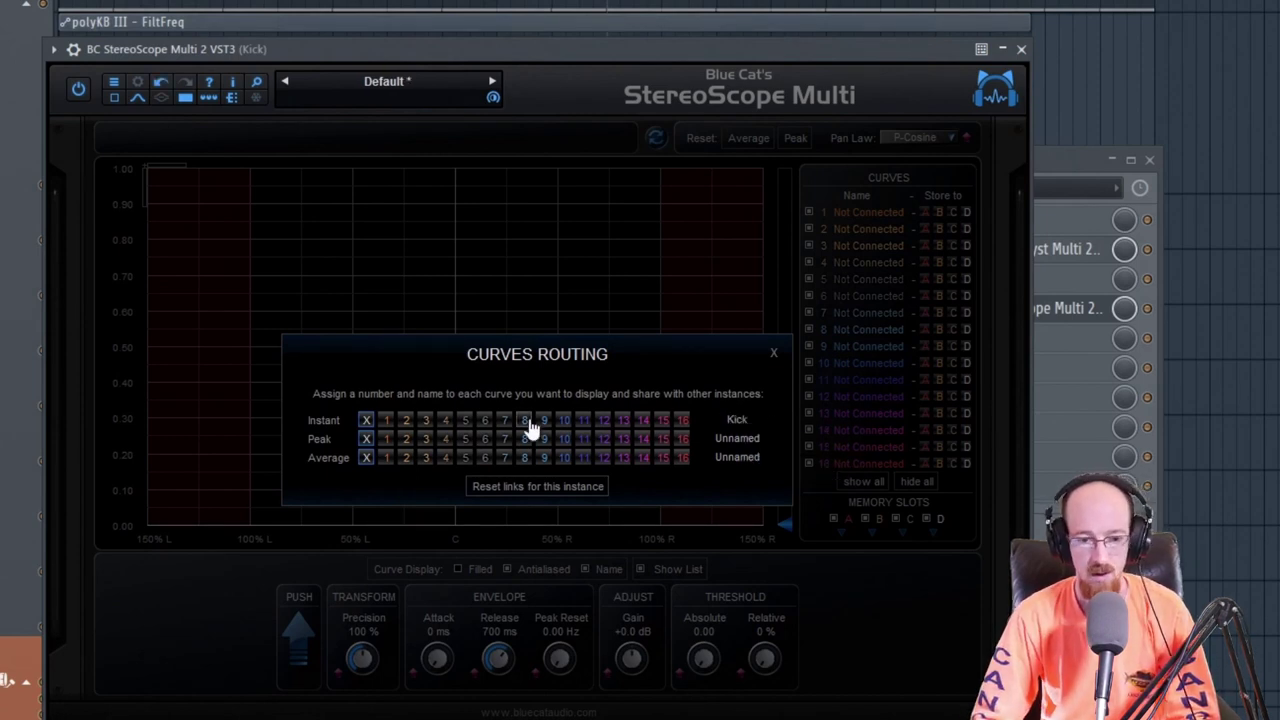
click(774, 354)
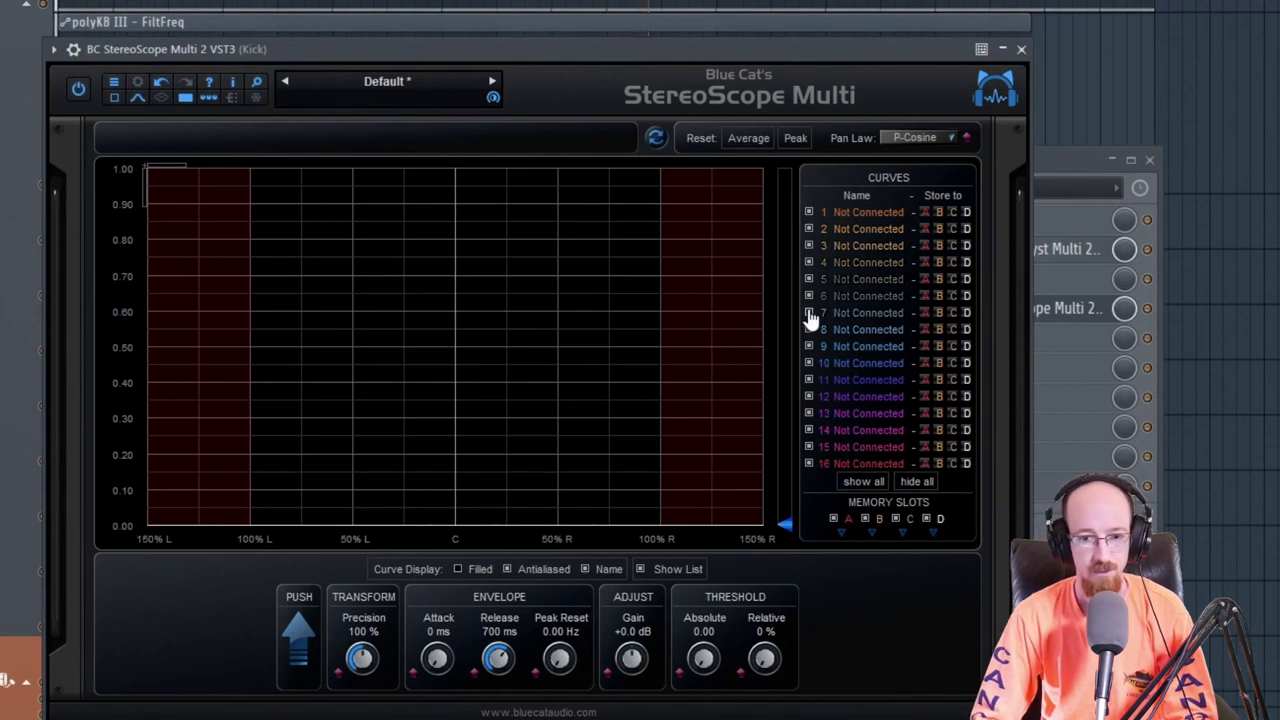
Reposition the StereoScope Multi window, assign its Kick Instant curve to number 1 in the curves routing, and close the routing.
drag(737, 49, 647, 0)
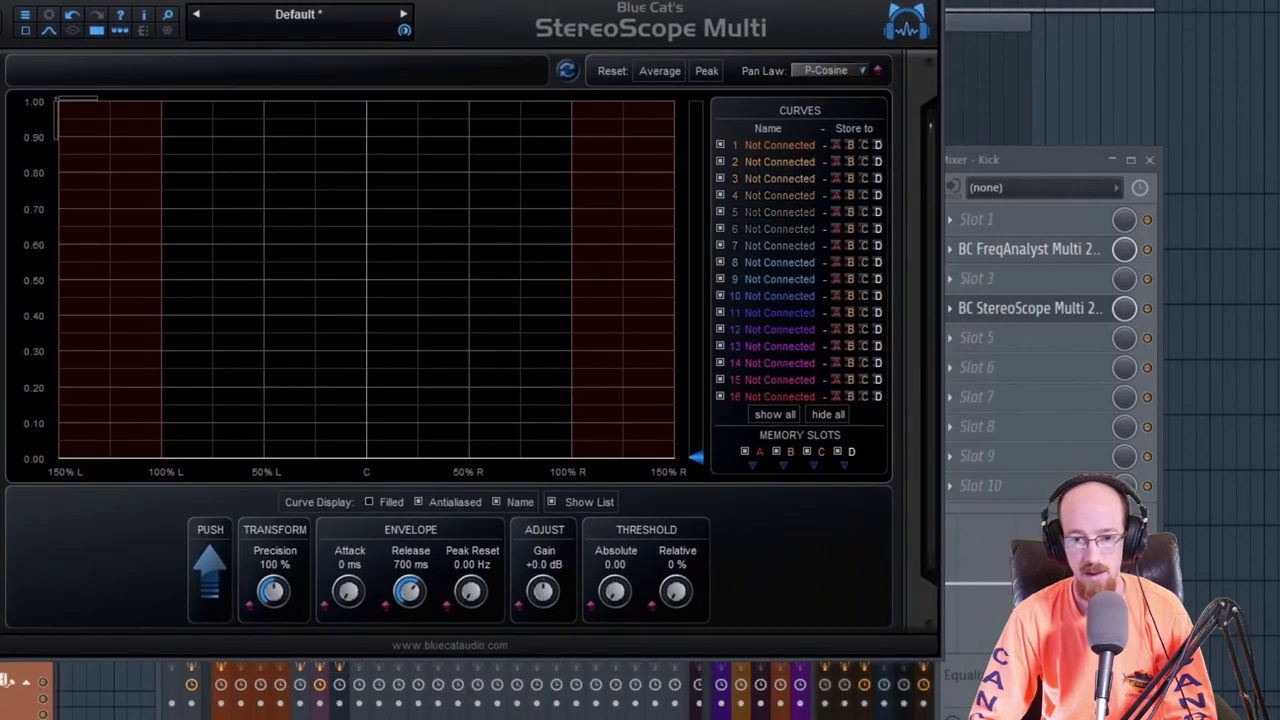
click(1063, 314)
click(1063, 314)
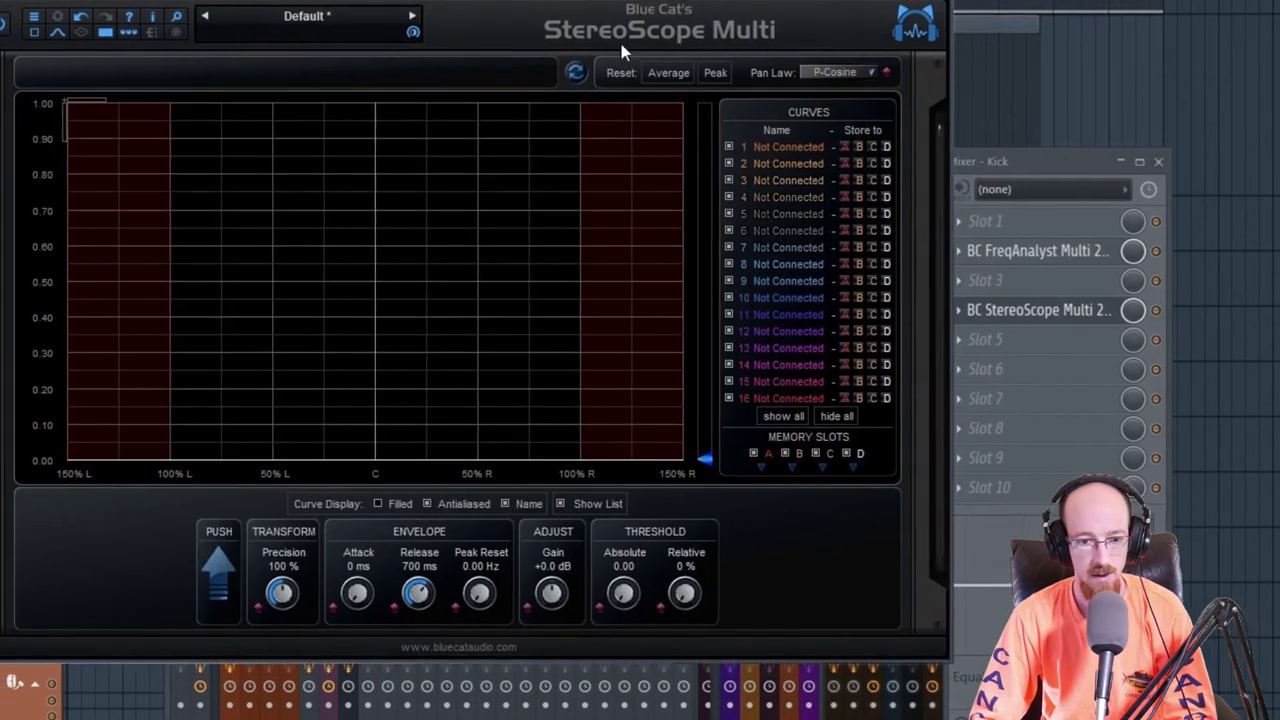
drag(641, 2, 644, 29)
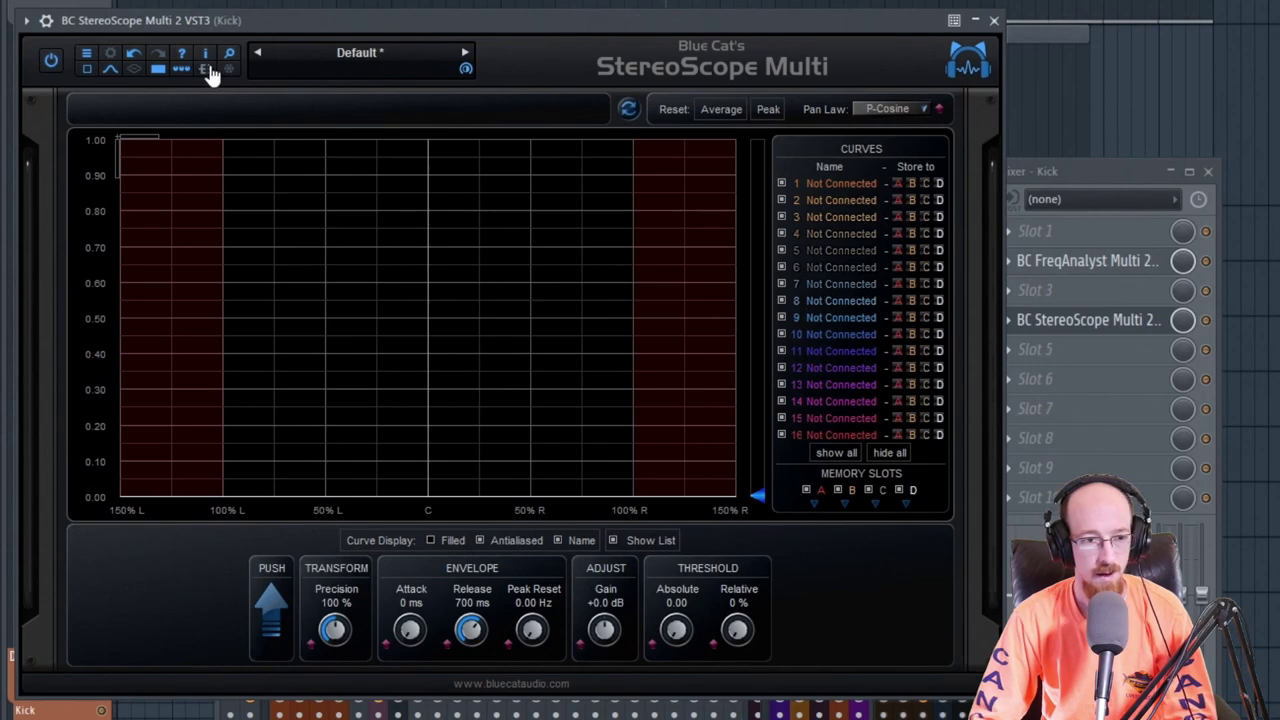
click(205, 69)
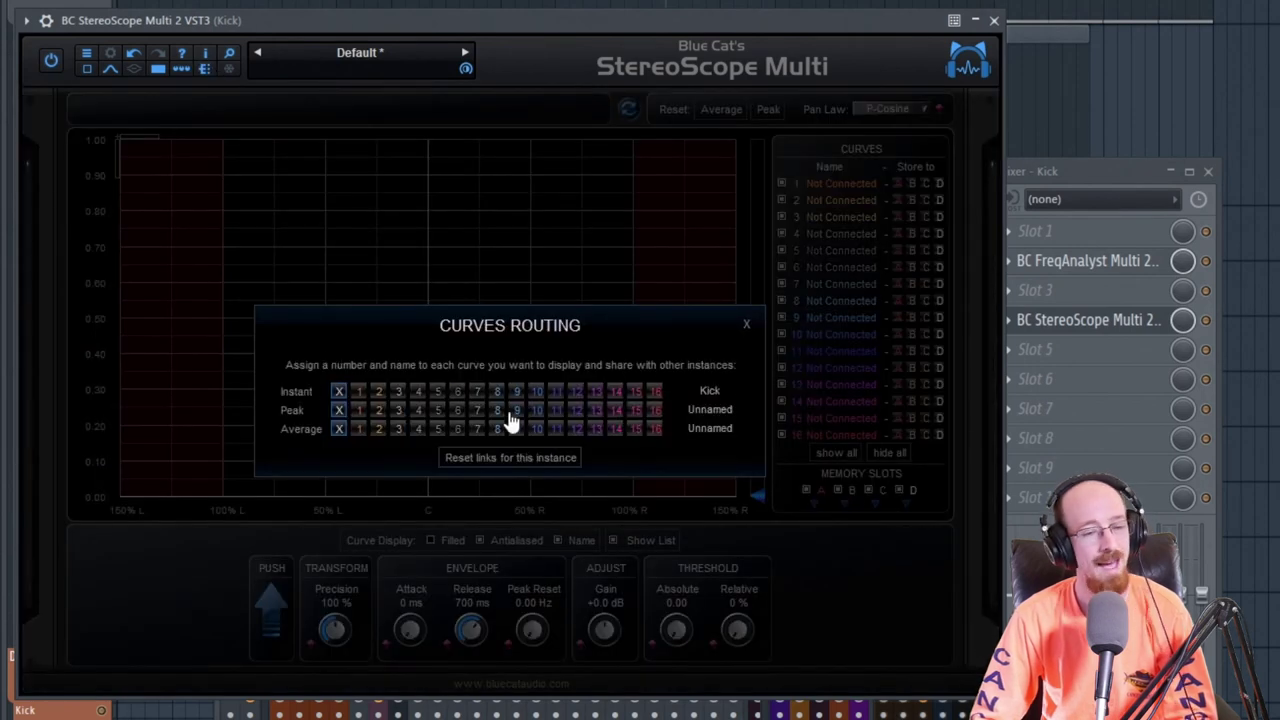
click(359, 392)
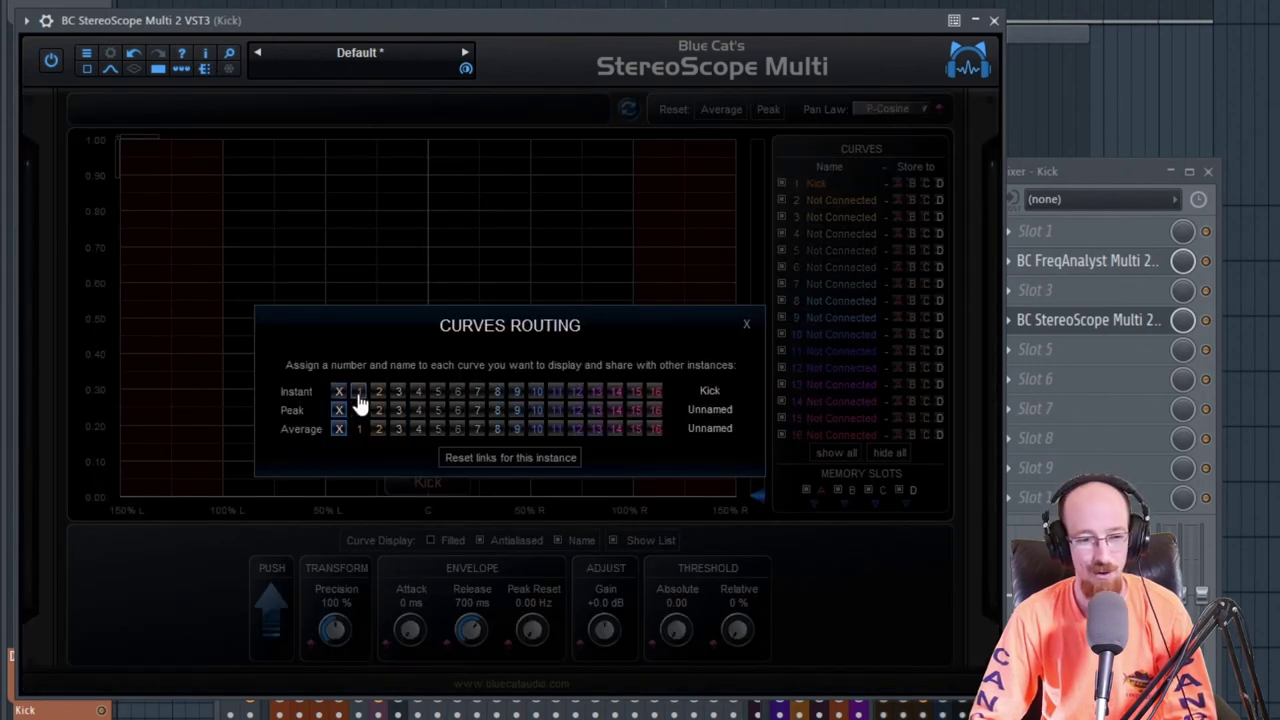
click(747, 327)
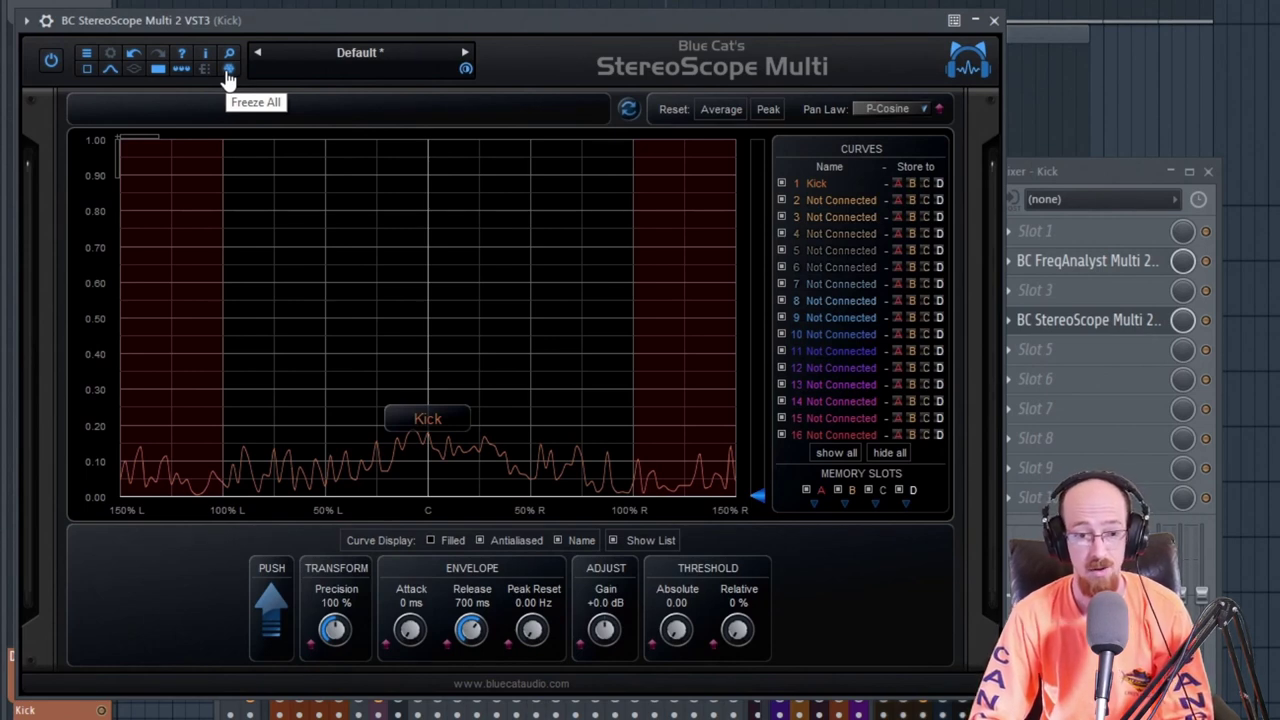
Inspect the Kick stereo curve by zooming in and restoring the full view, and briefly view the comparison curves display.
drag(243, 312, 565, 495)
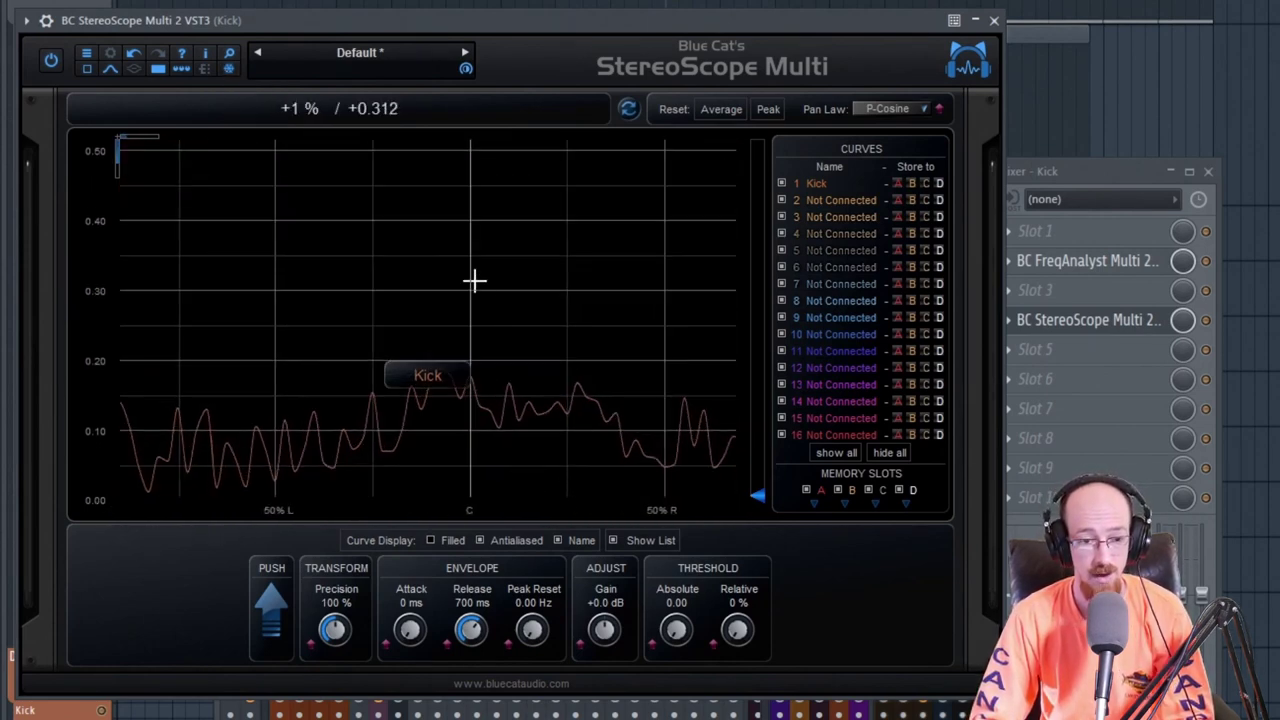
double_click(474, 281)
drag(247, 312, 497, 517)
double_click(400, 412)
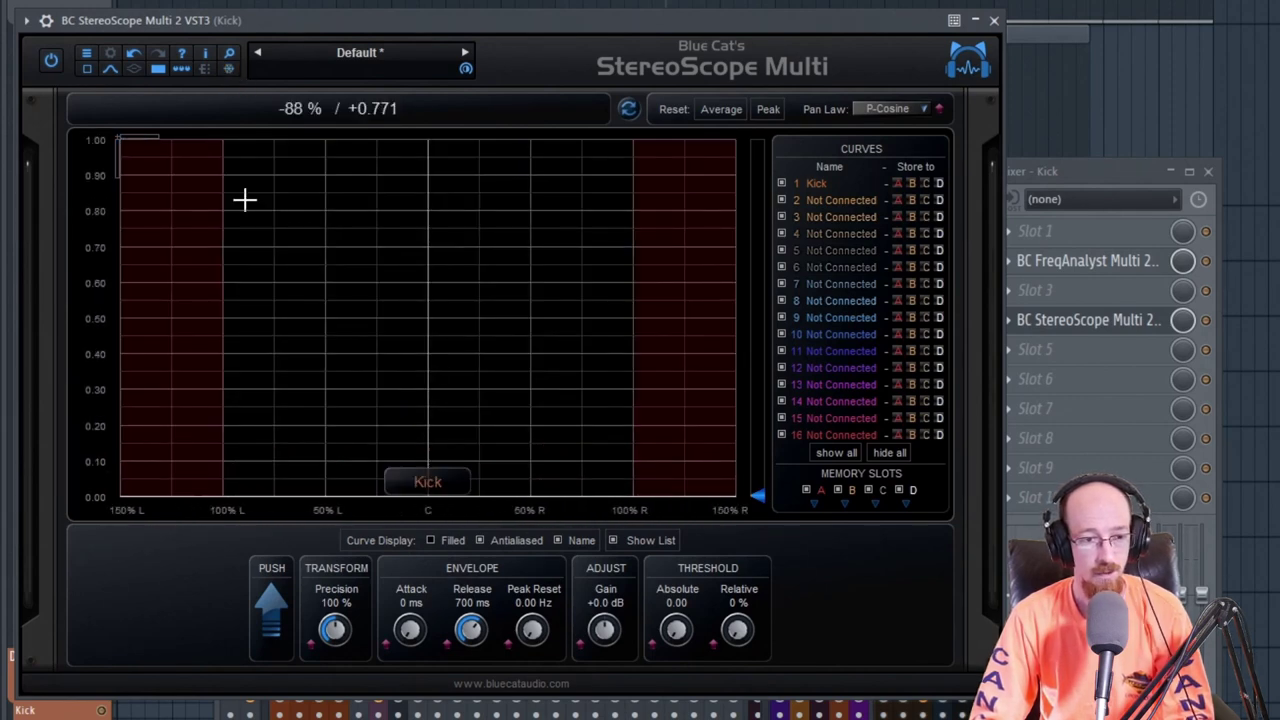
click(132, 70)
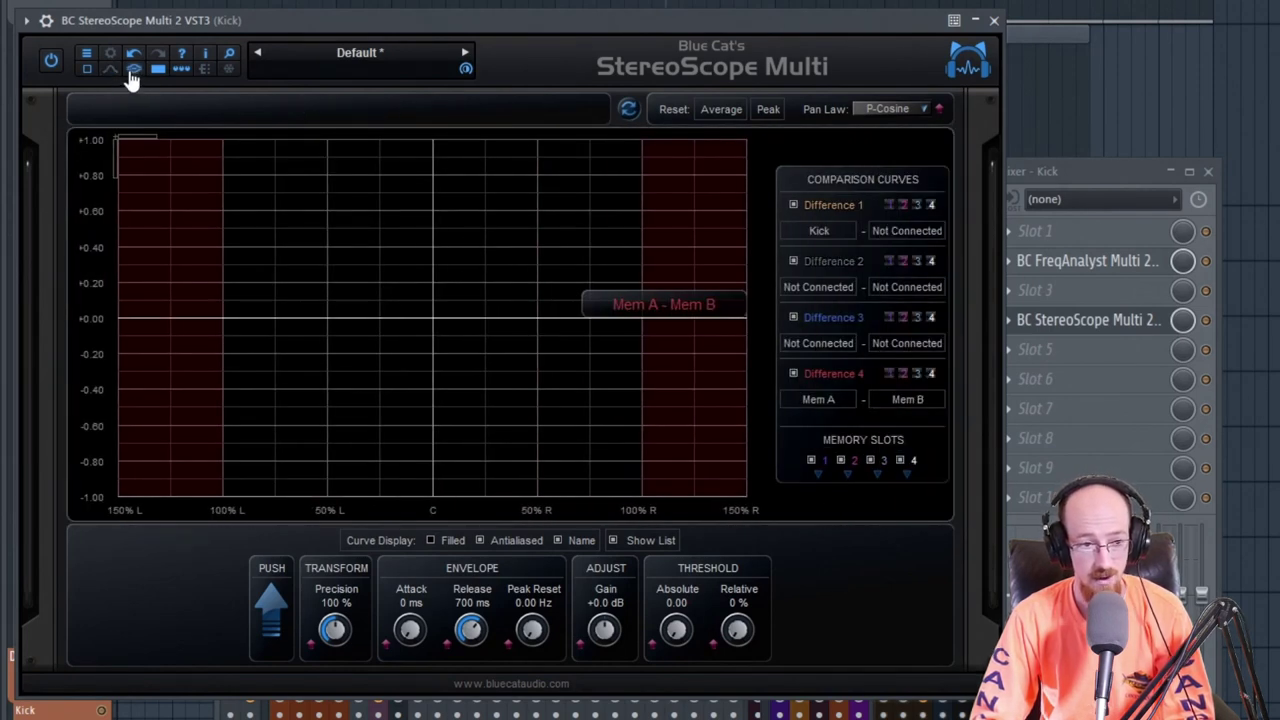
click(112, 70)
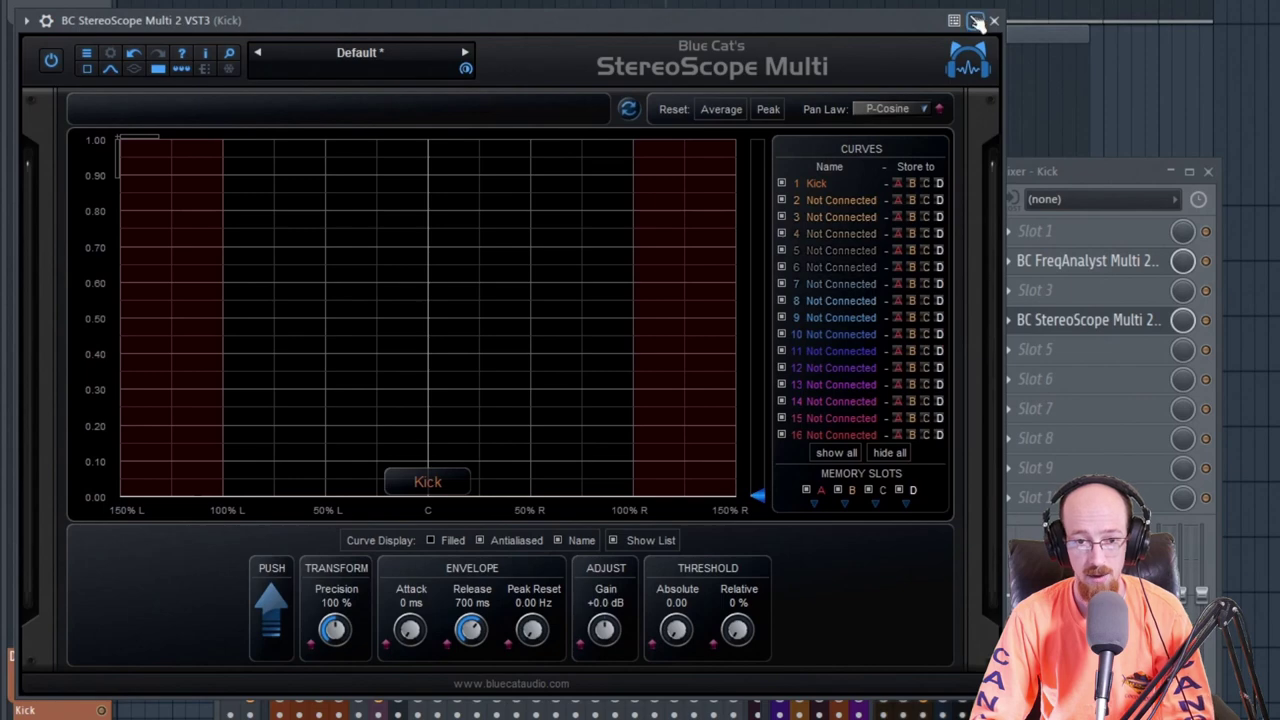
Close the Kick StereoScope and load BC StereoScope Multi 2 VST3 into the fourth effect slot of the polyKB III mixer track.
click(993, 20)
click(405, 287)
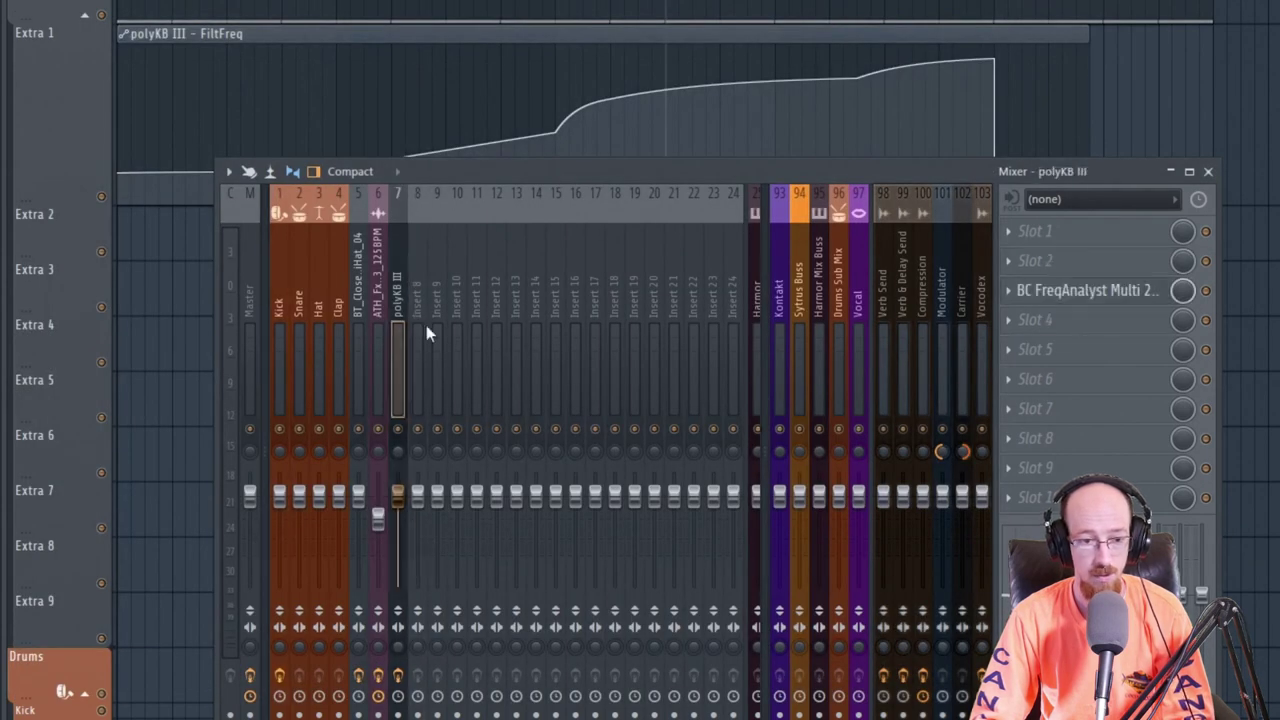
click(1121, 330)
click(523, 606)
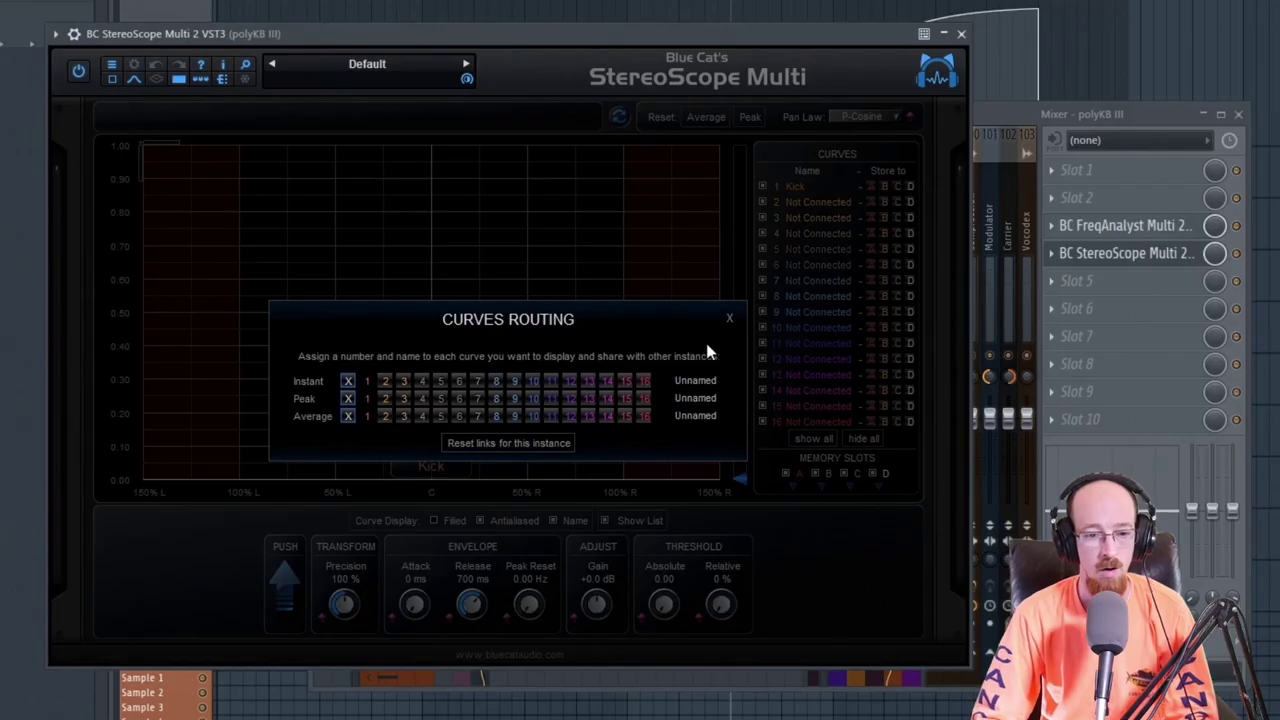
Name the polyKB III StereoScope's Instant curve Synth, assign it to number 3, and close the curves routing.
click(713, 381)
text(Synth)
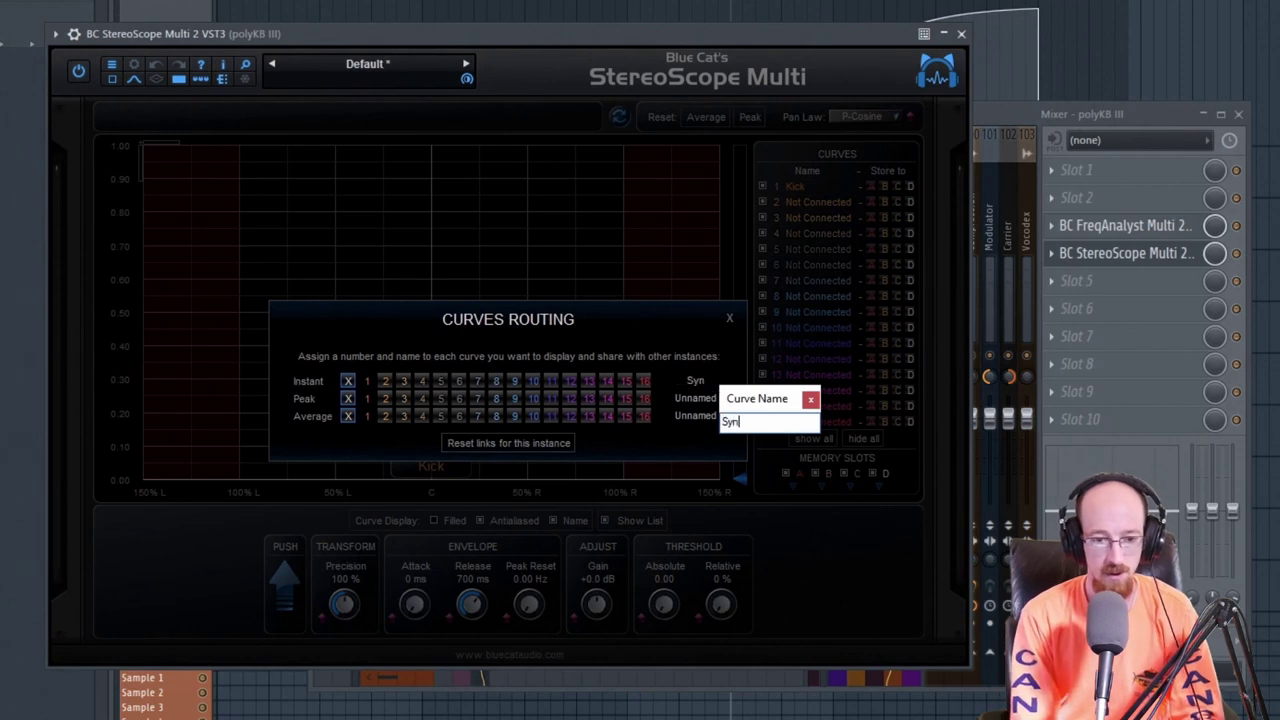
key(Return)
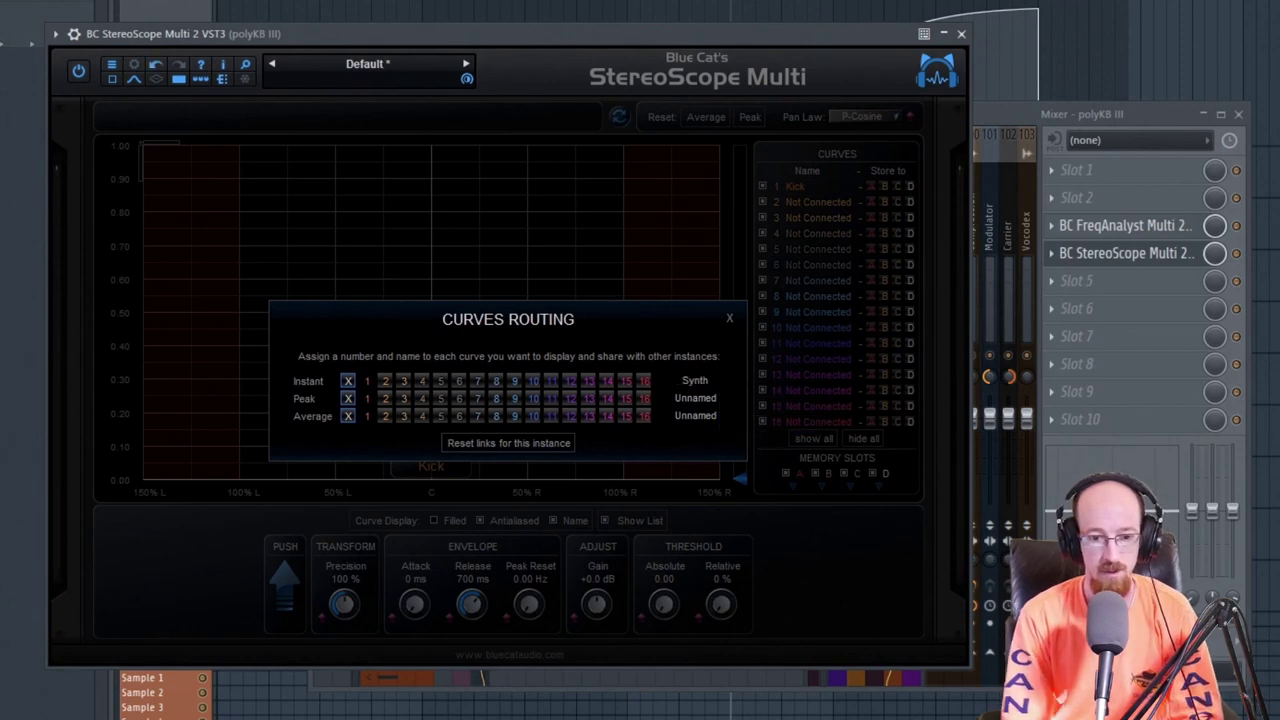
click(403, 383)
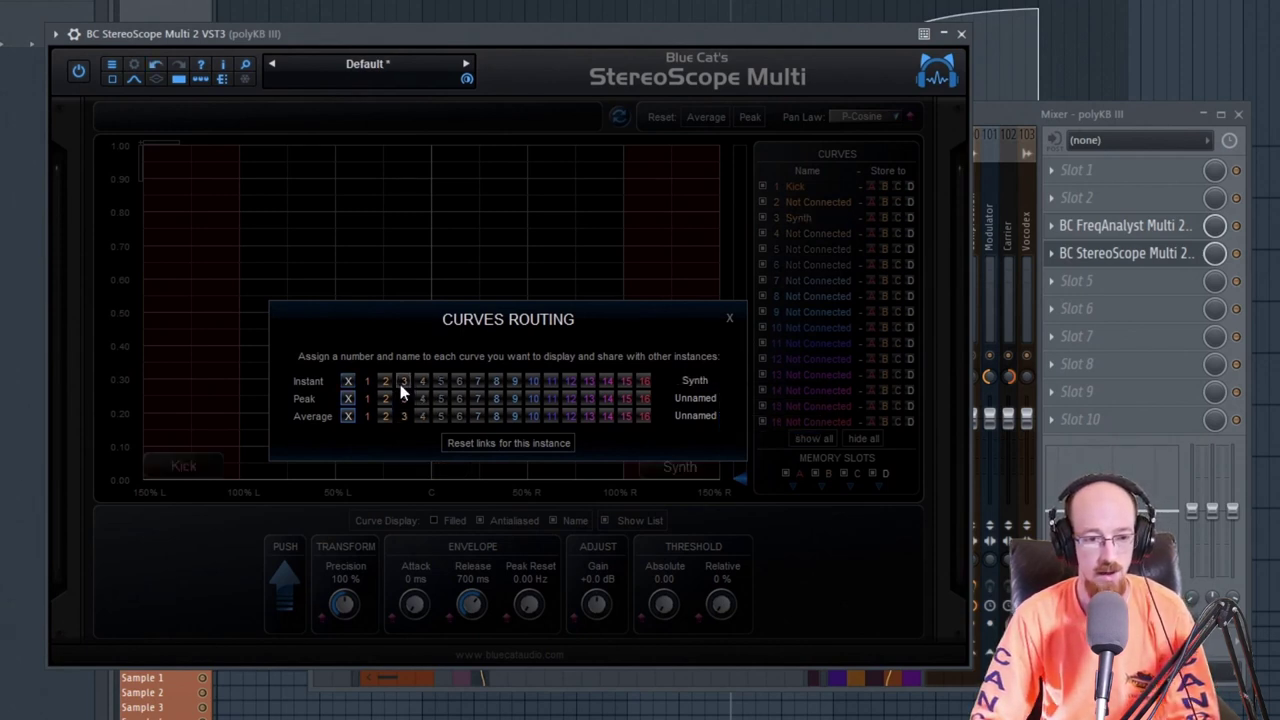
click(729, 319)
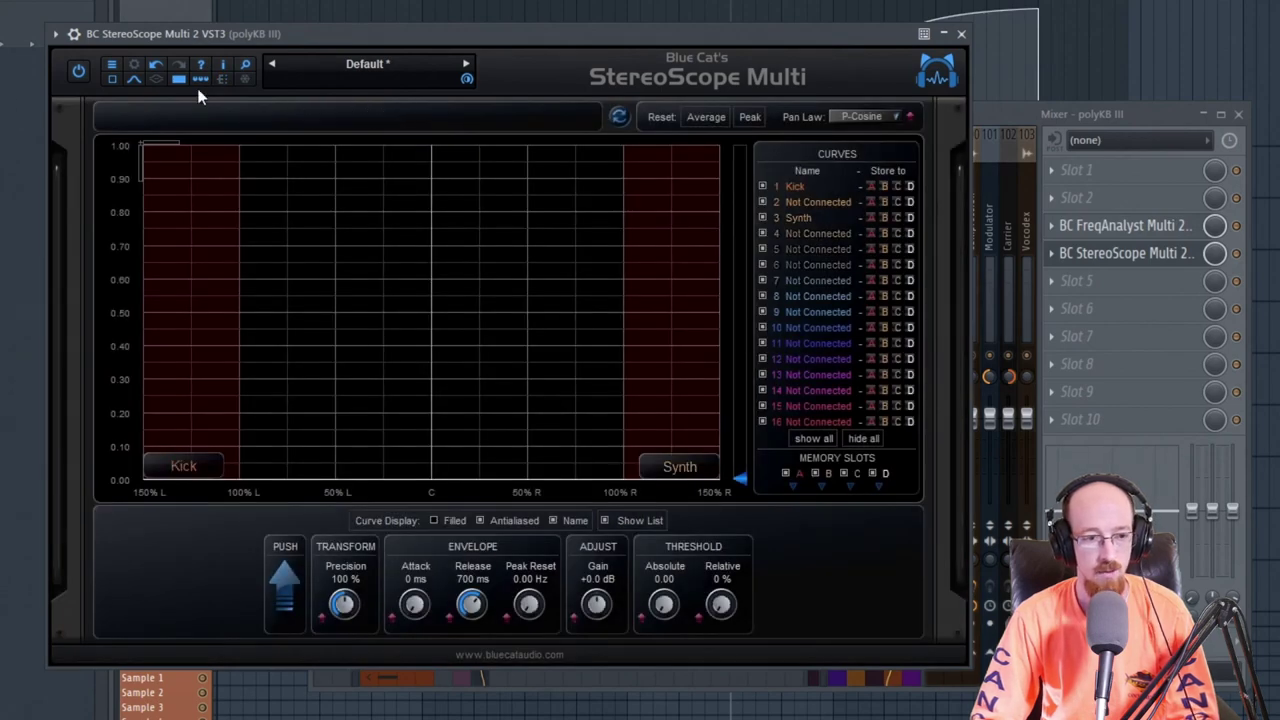
Show the StereoScope's comparison curves and set Difference 1 to compare Kick with Synth.
click(156, 80)
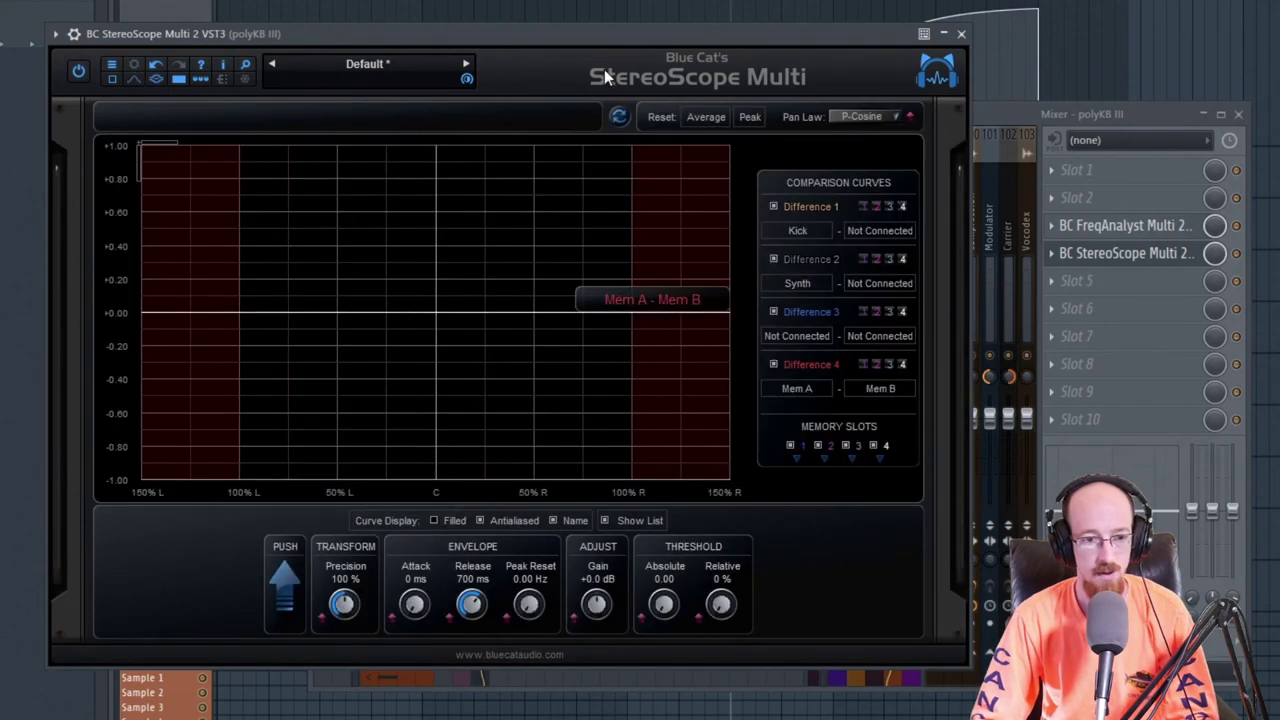
drag(536, 36, 538, 0)
click(884, 232)
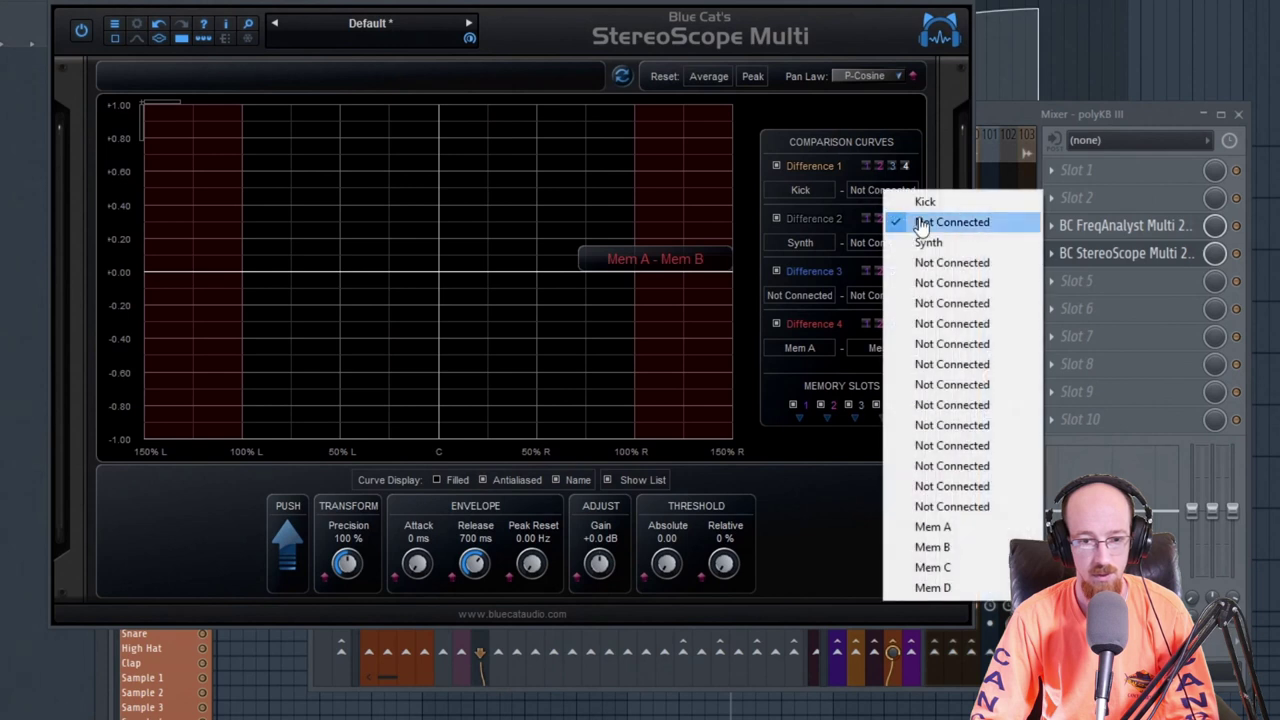
click(957, 243)
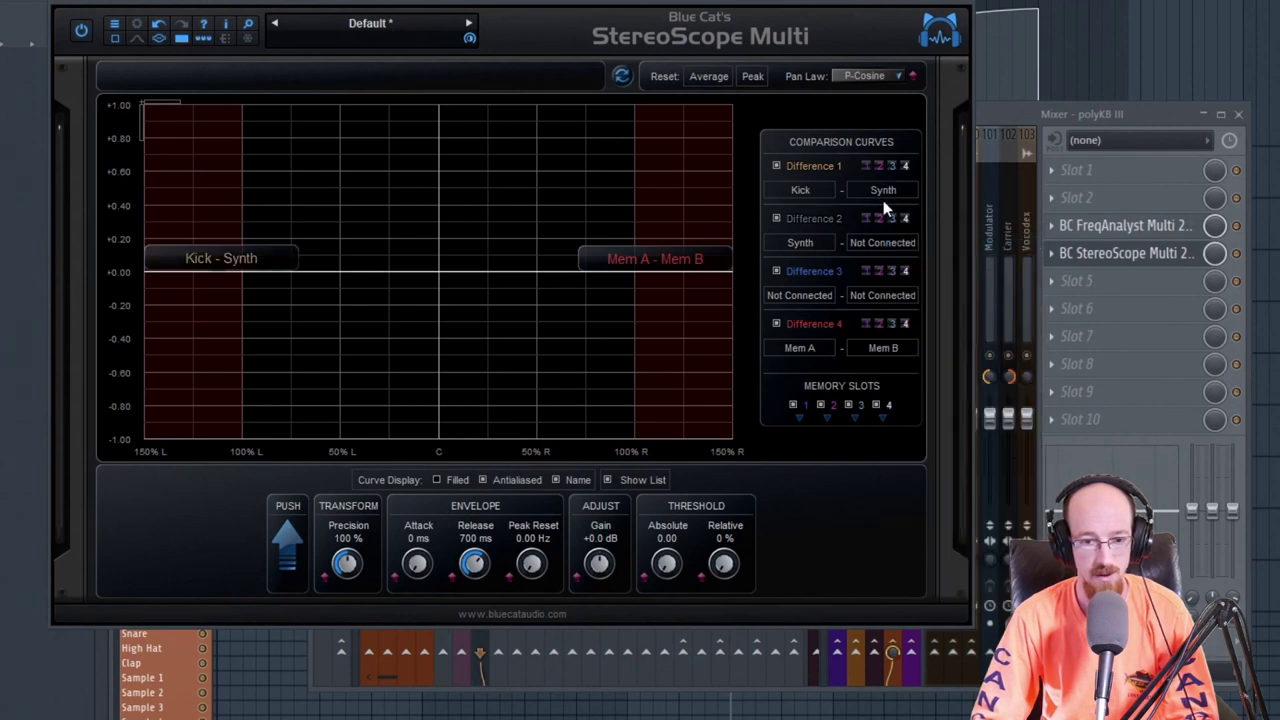
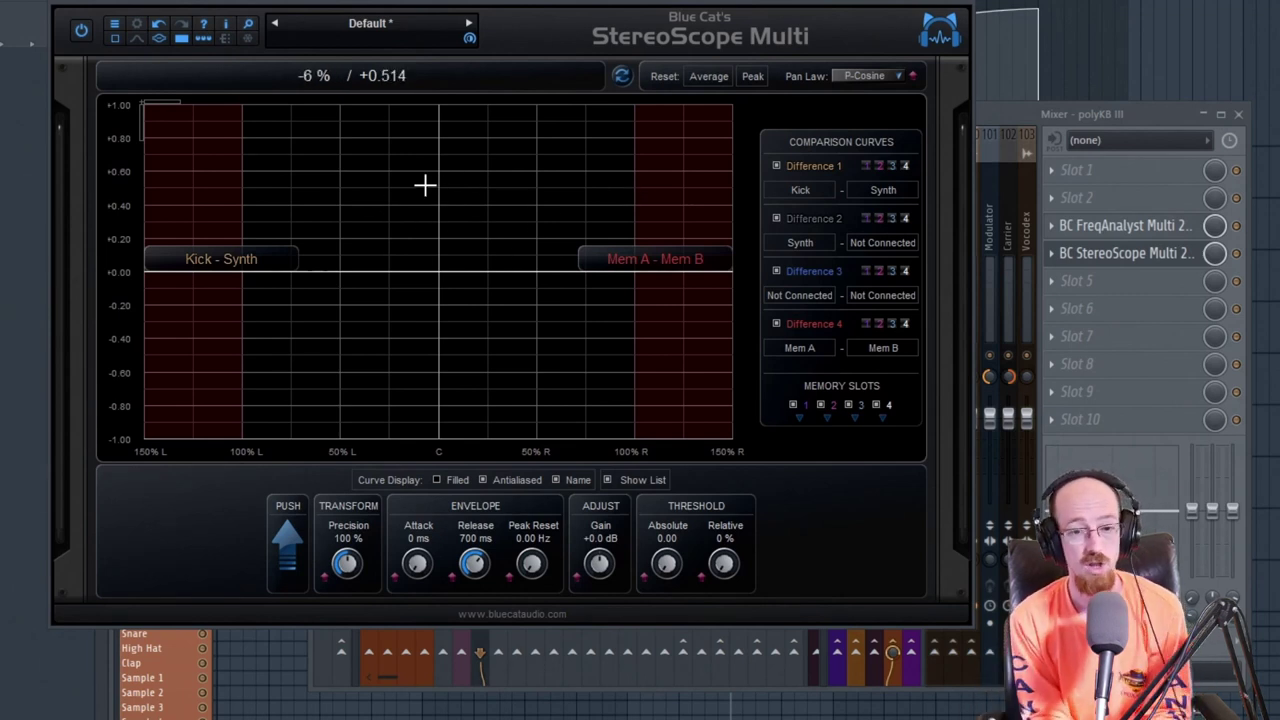
Close the StereoScope and load BC Oscilloscope Multi 2 VST3 into the seventh effect slot of the Kick mixer track.
key(Escape)
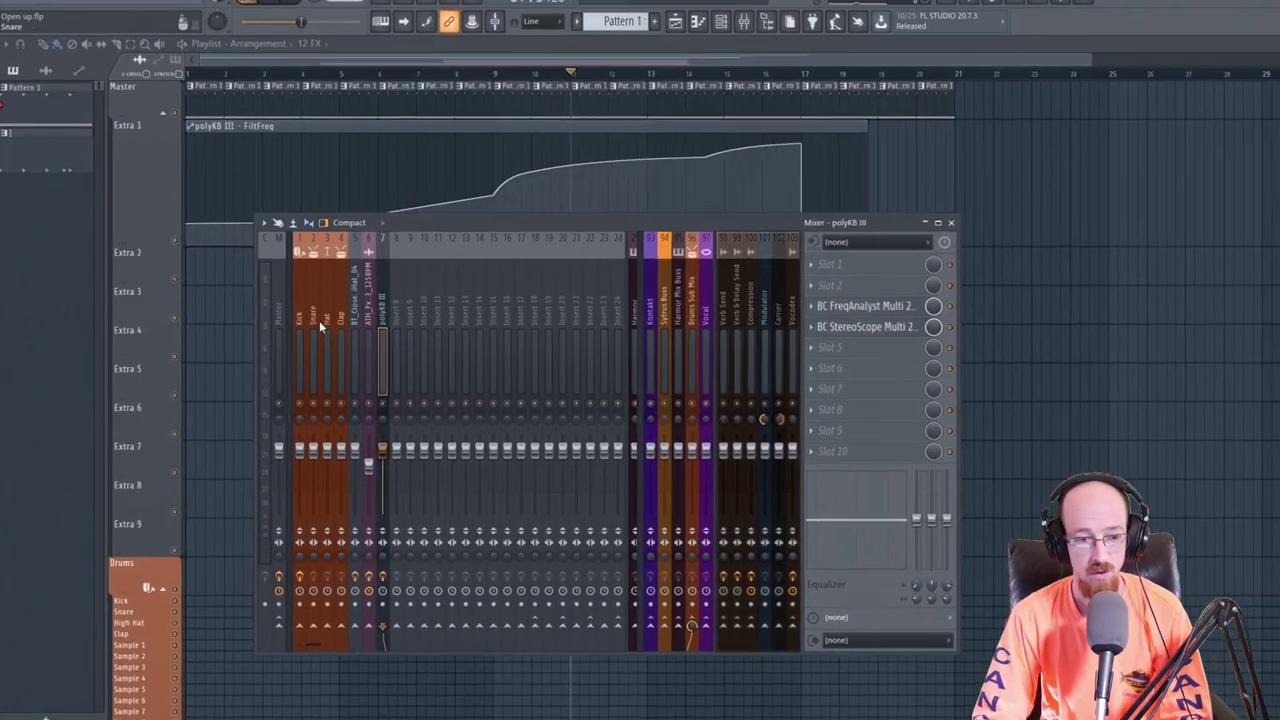
click(324, 287)
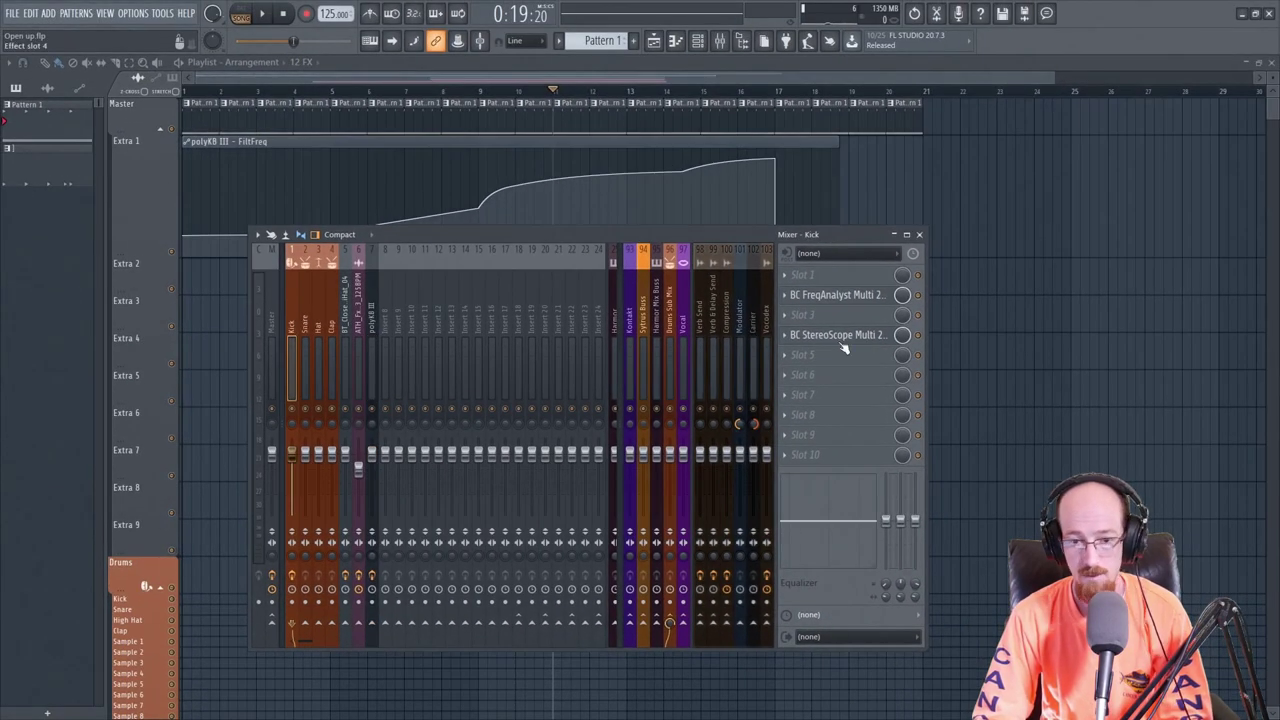
click(844, 394)
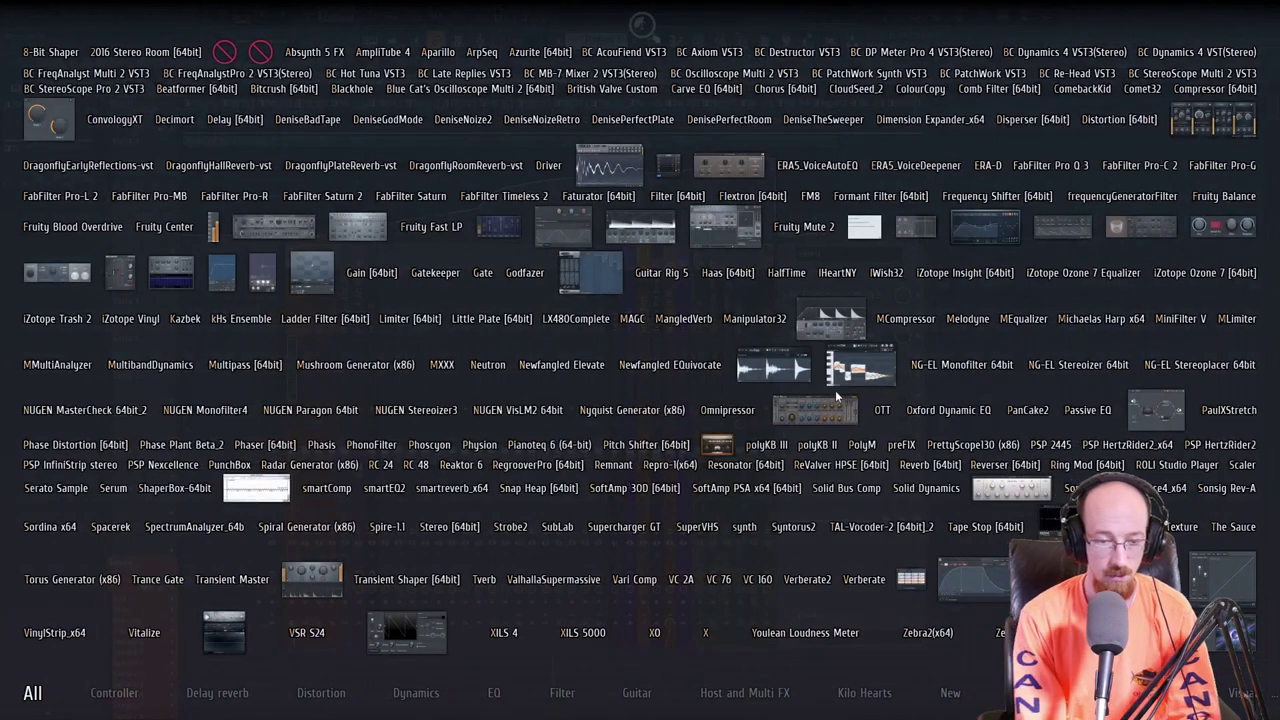
text(BC)
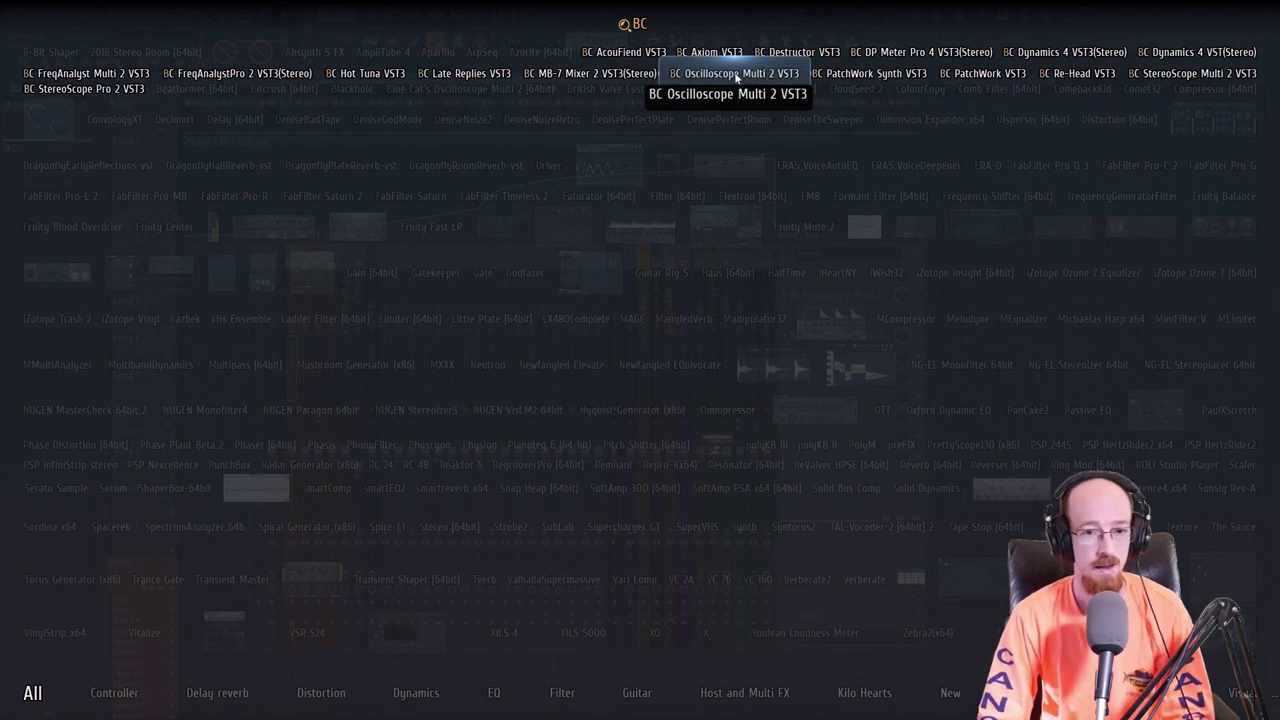
click(736, 74)
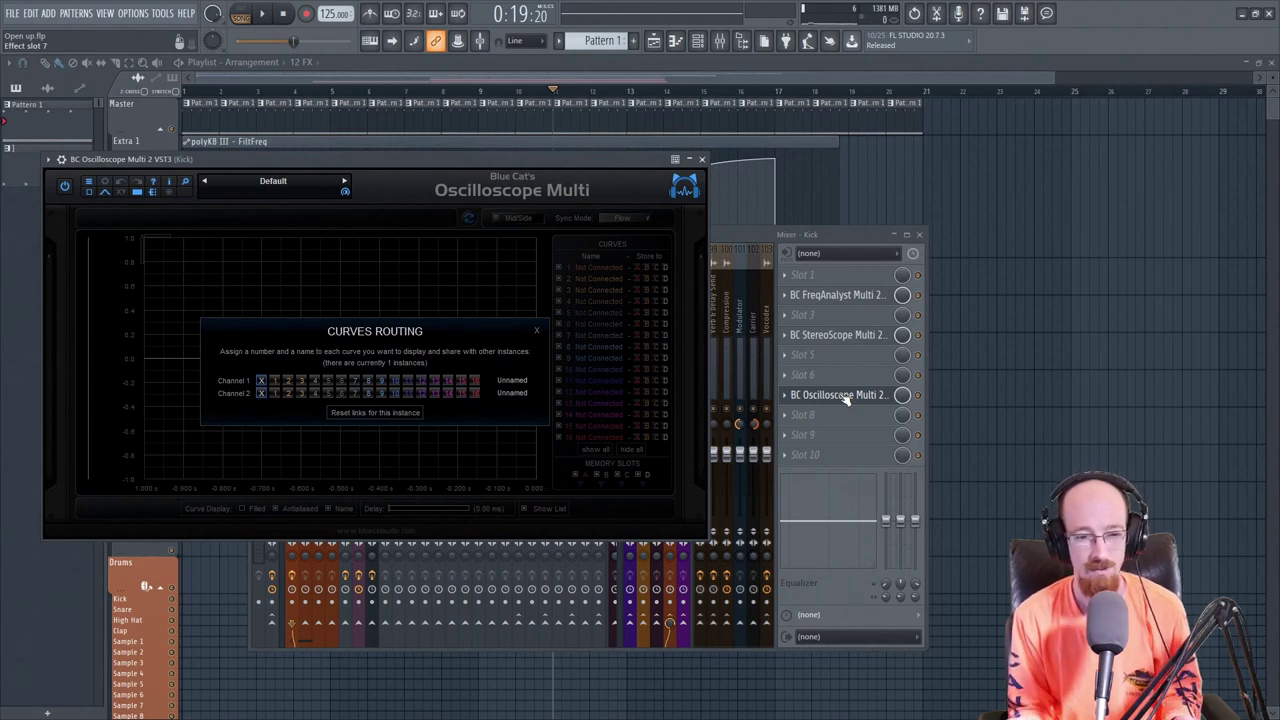
Assign the Kick oscilloscope's Channel 1 to number 1 and name it Kick Left, moving the plugin window higher.
click(273, 382)
click(512, 380)
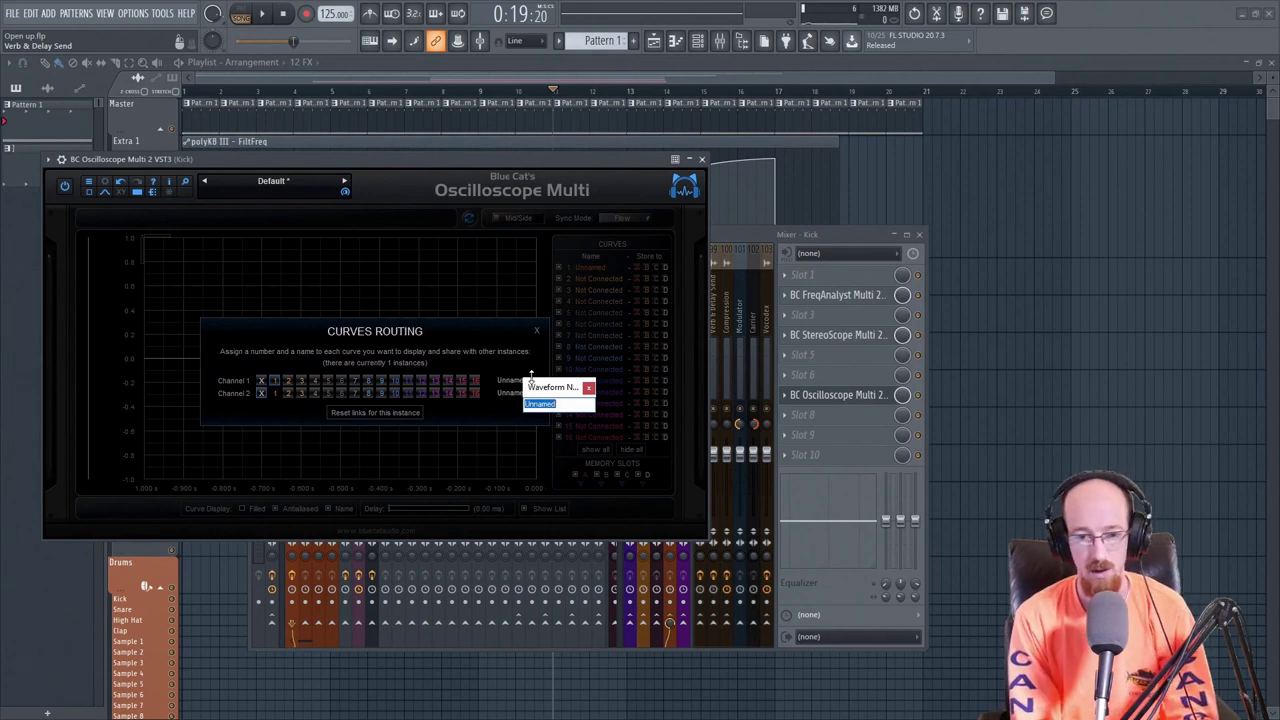
click(467, 166)
drag(467, 166, 505, 106)
click(562, 320)
text(Kick Left)
key(Return)
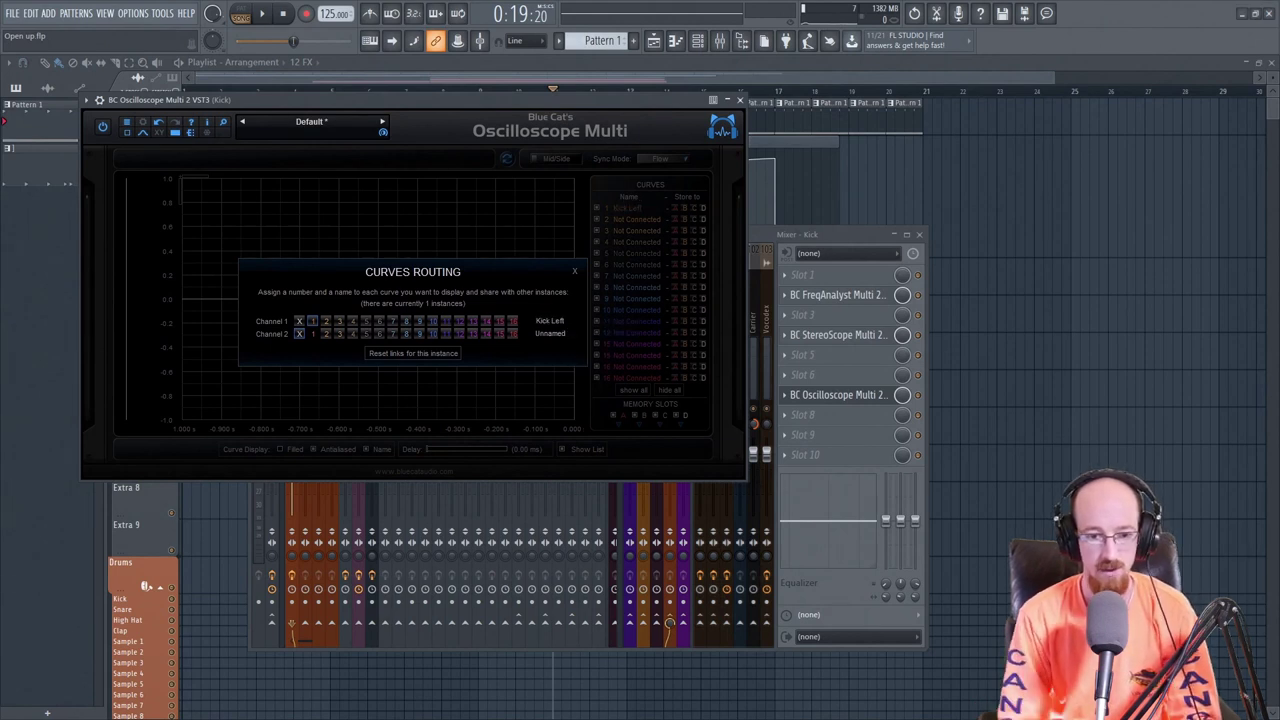
Name the Kick oscilloscope's Channel 2 Kick Right and close the curves routing.
click(551, 332)
text(Kick)
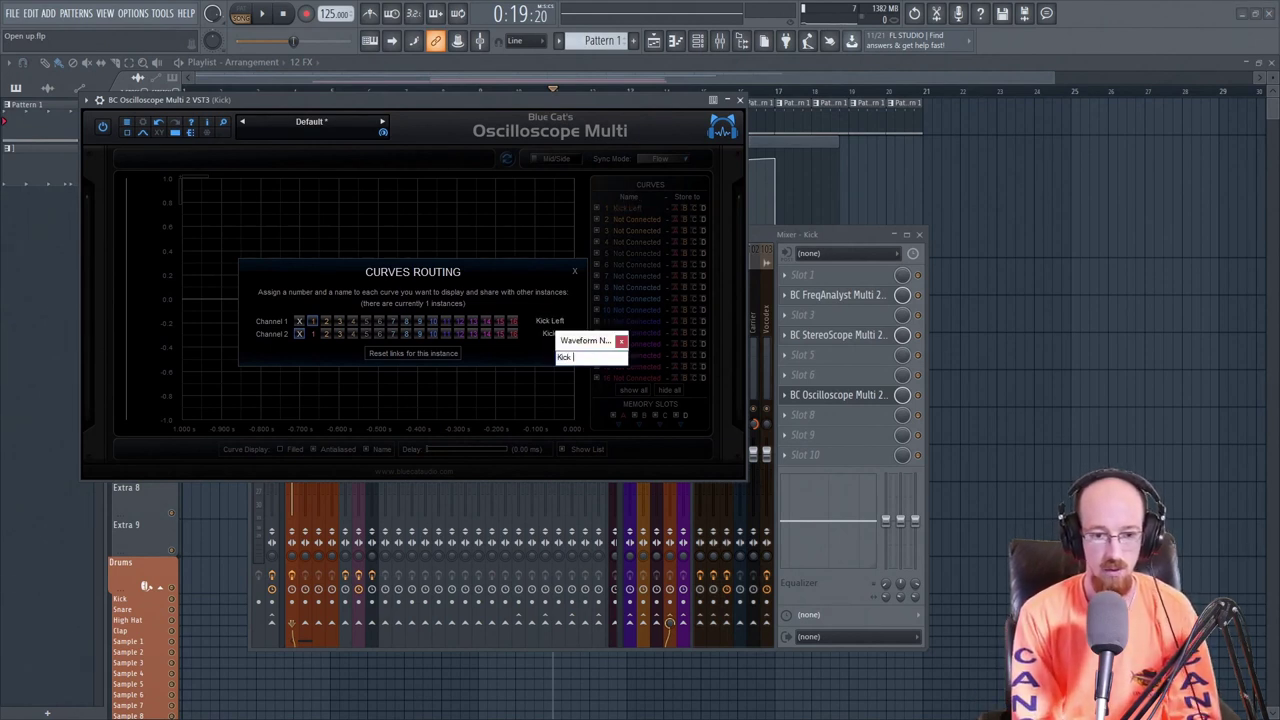
text( Right)
key(Return)
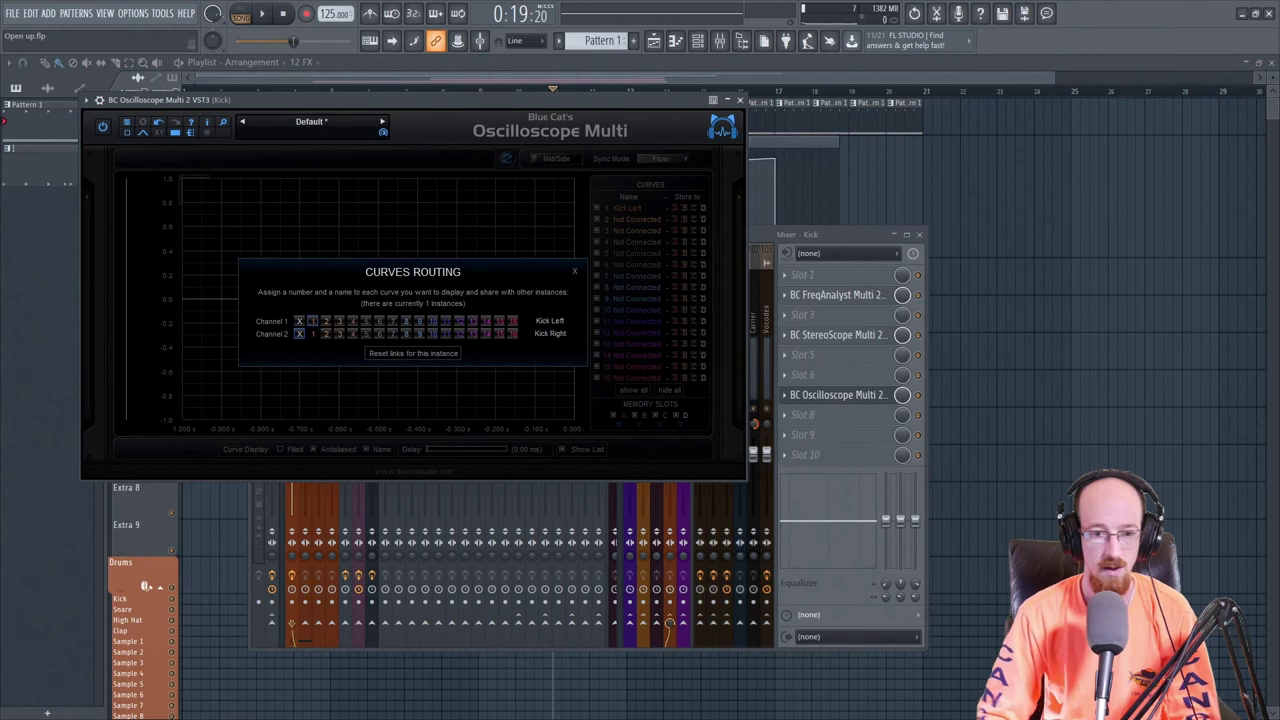
click(576, 276)
Close the Kick oscilloscope and load BC Oscilloscope Multi 2 VST3 into the fifth effect slot of the polyKB III track.
click(739, 100)
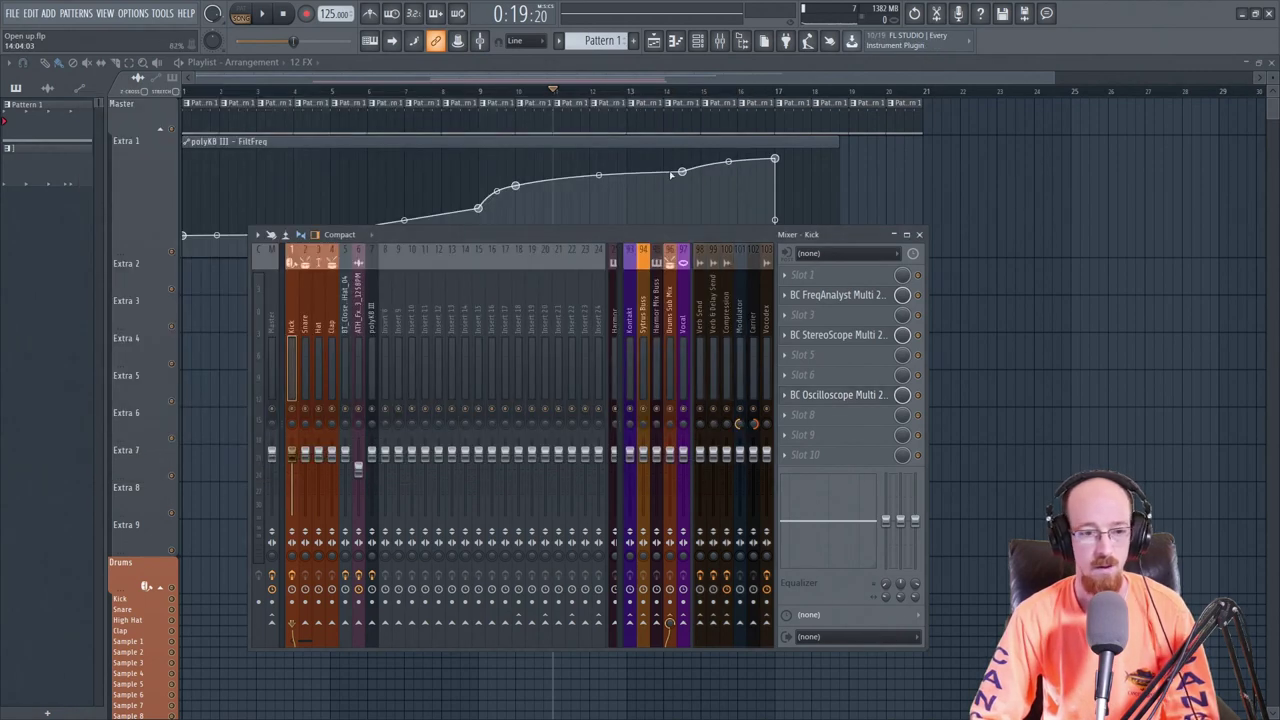
click(372, 326)
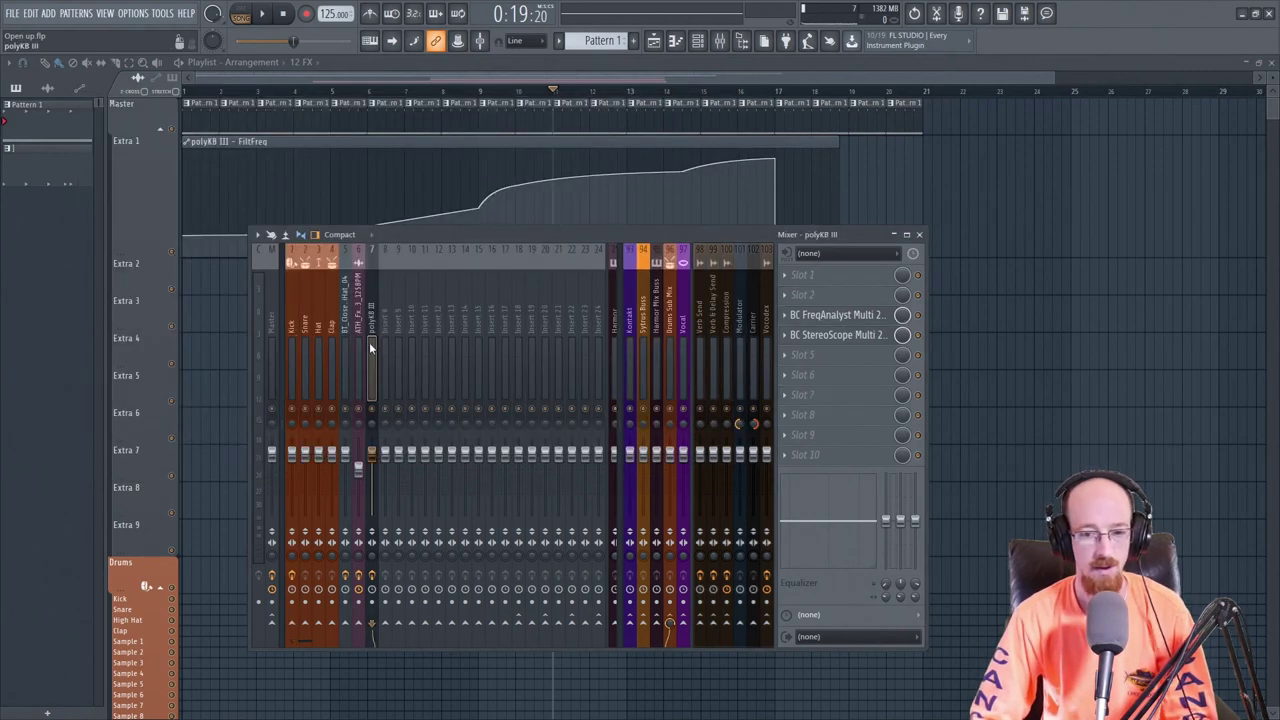
middle_click(830, 366)
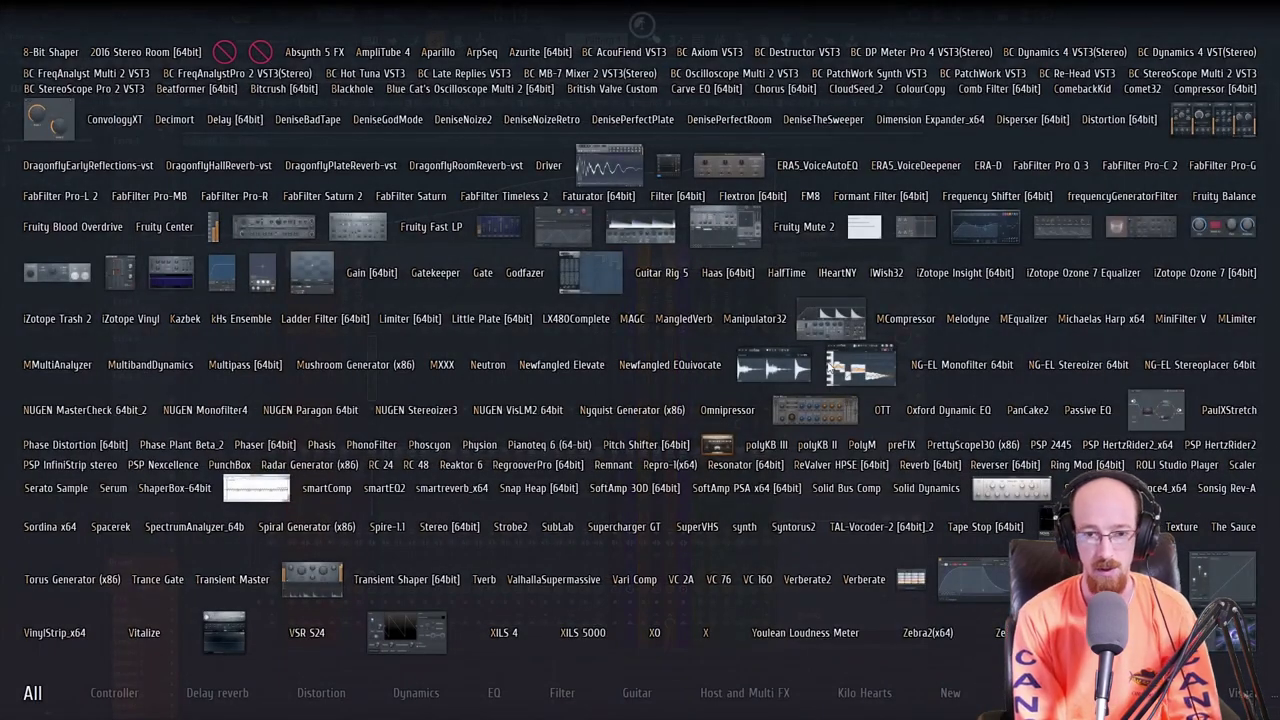
text(BC)
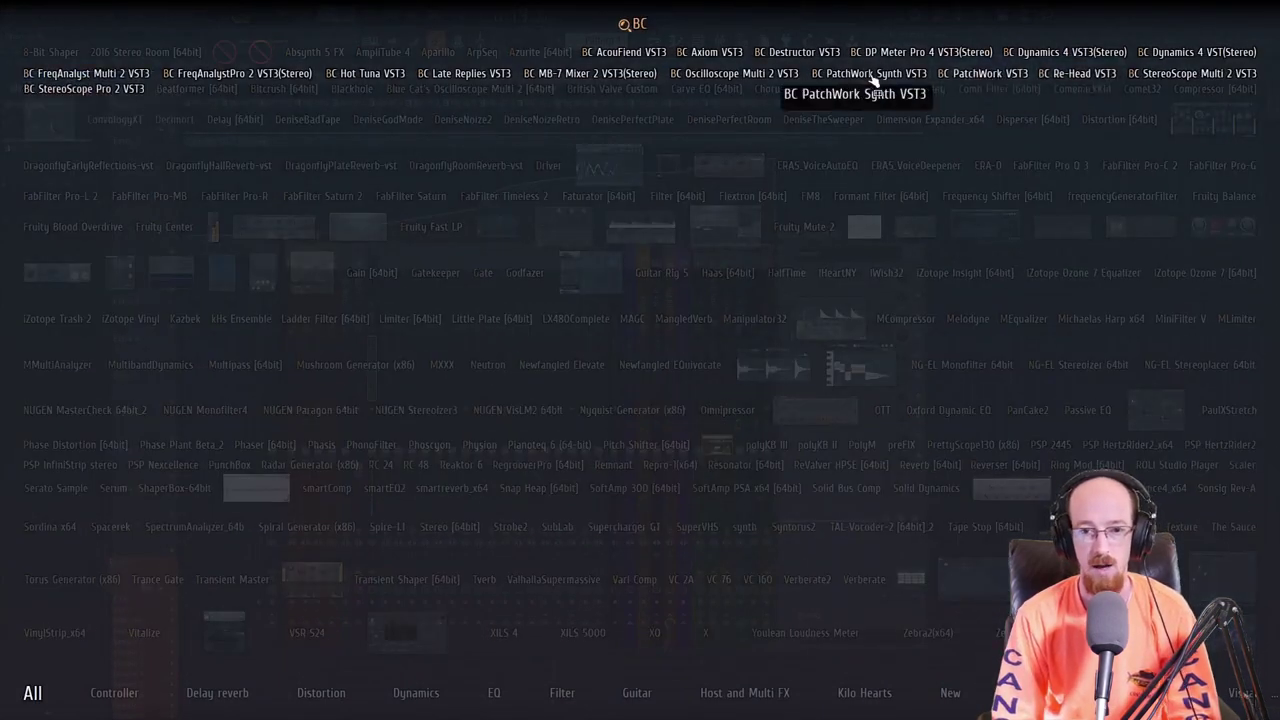
click(736, 76)
Name the polyKB III oscilloscope's Channel 1 Synth Left in the curves routing.
click(548, 414)
text(K)
text(ynth Le)
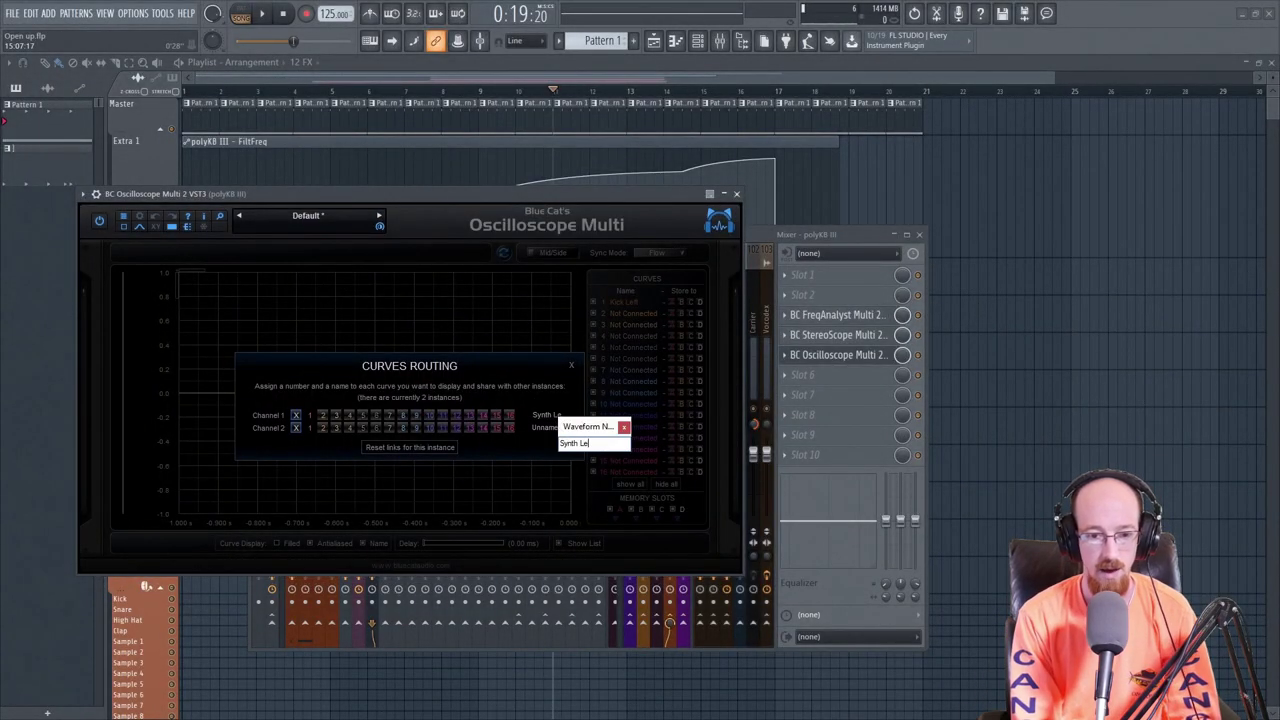
text(ft)
key(Return)
Name the polyKB III oscilloscope's Channel 2 Synth Right and close the curves routing.
click(548, 427)
text(Synth Rig)
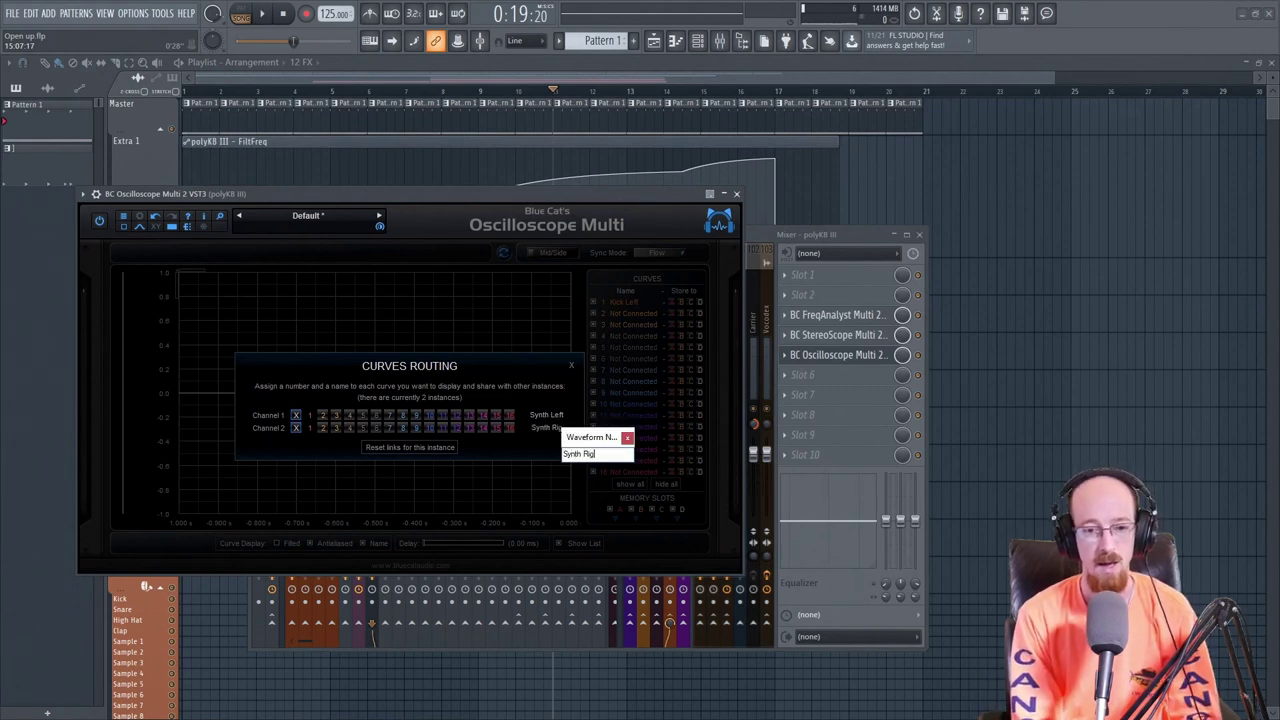
text(ht)
key(Return)
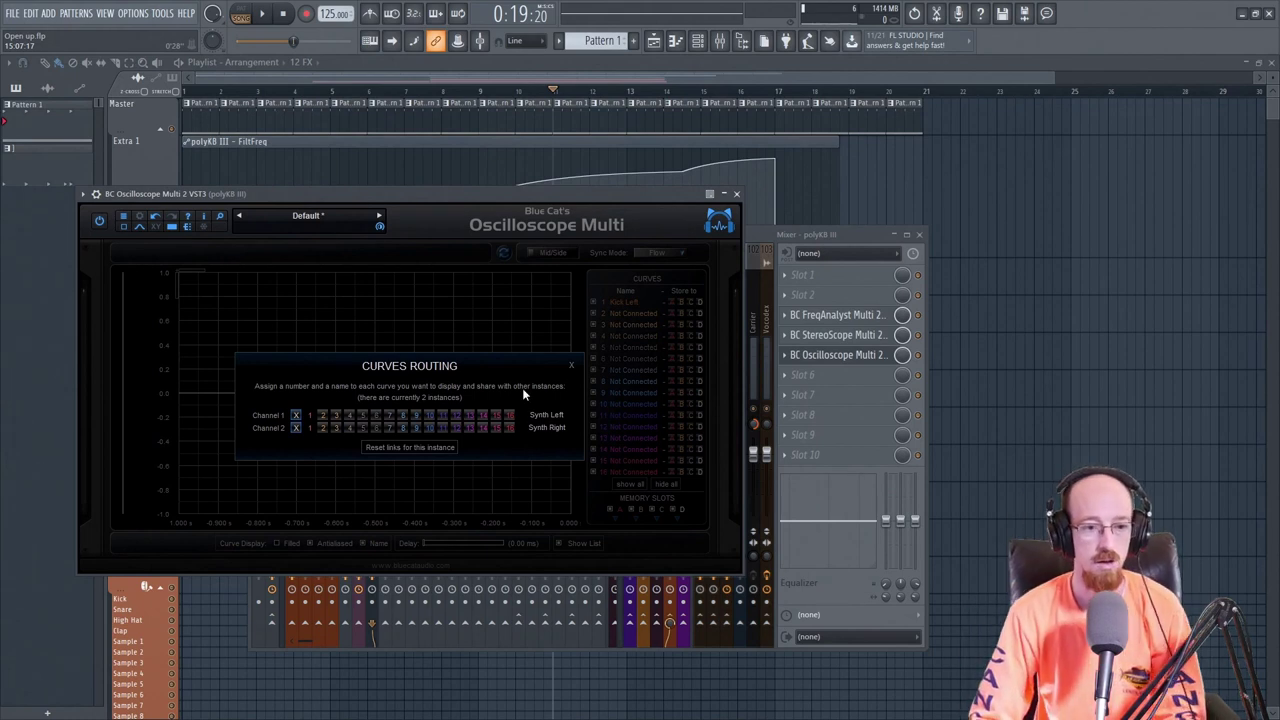
click(572, 366)
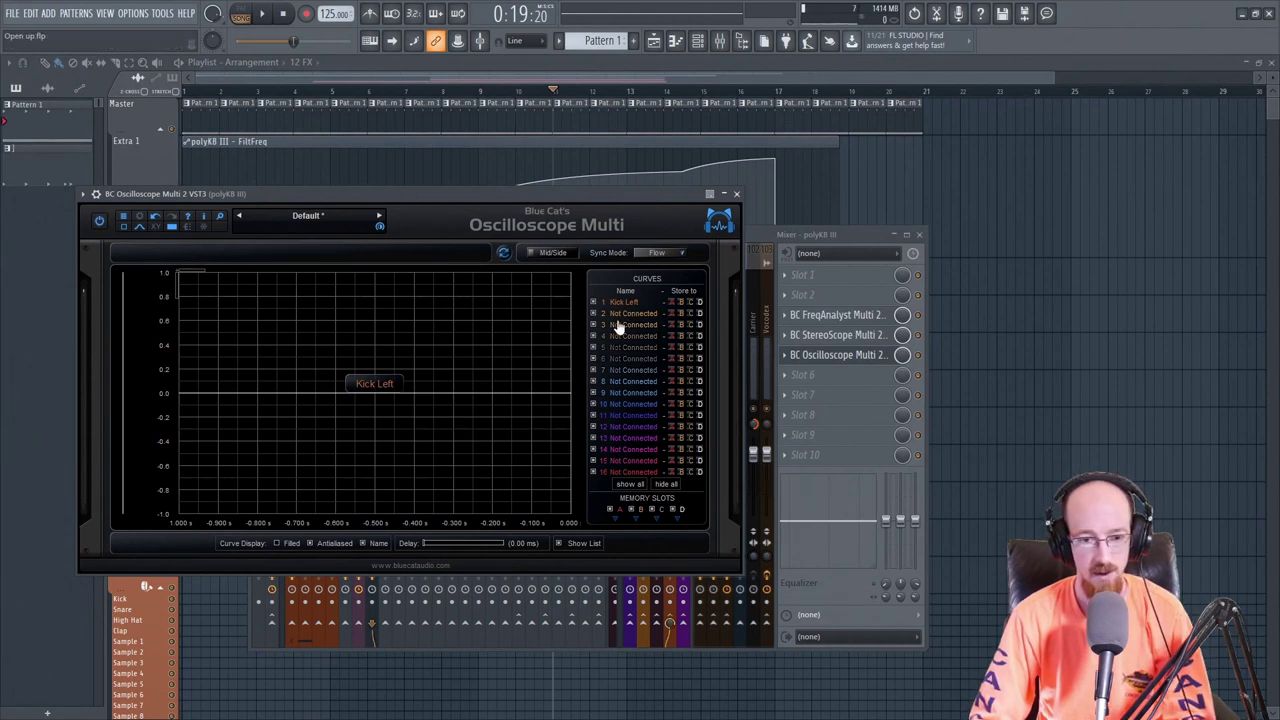
Reopen the curves routing, assign Synth Left to number 3 and Synth Right to number 4, and close it.
click(187, 228)
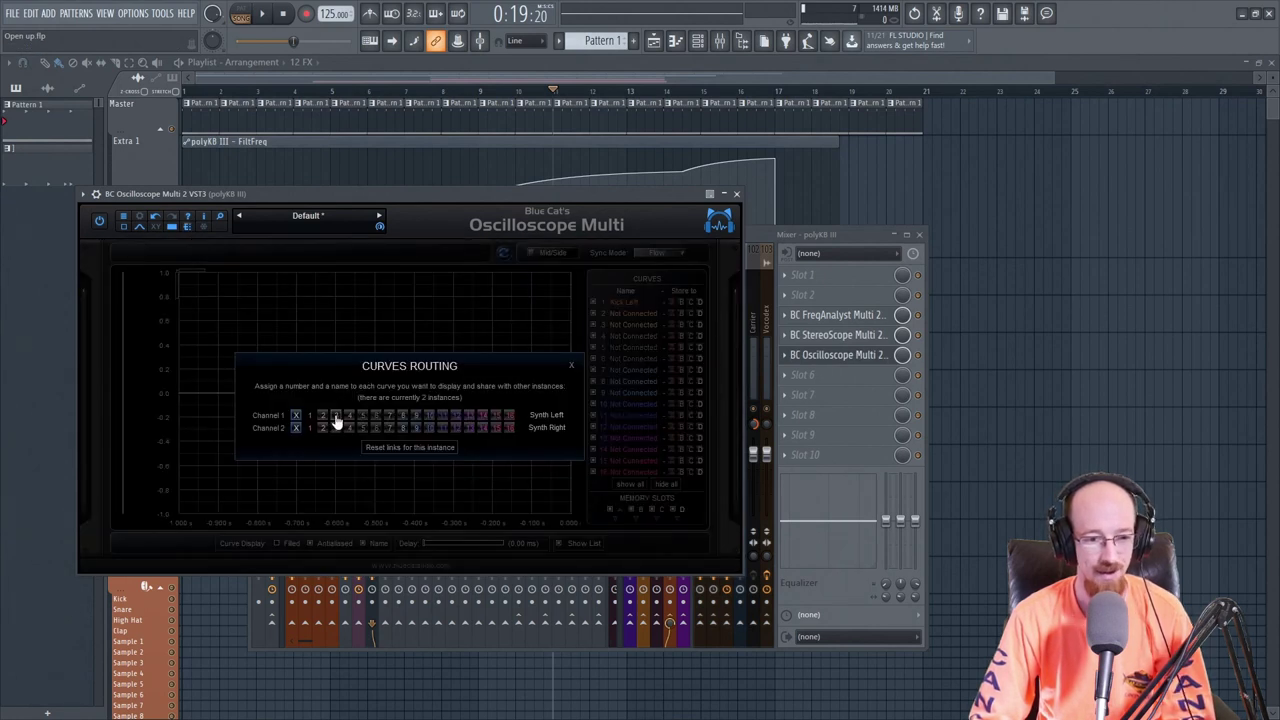
click(336, 415)
click(349, 427)
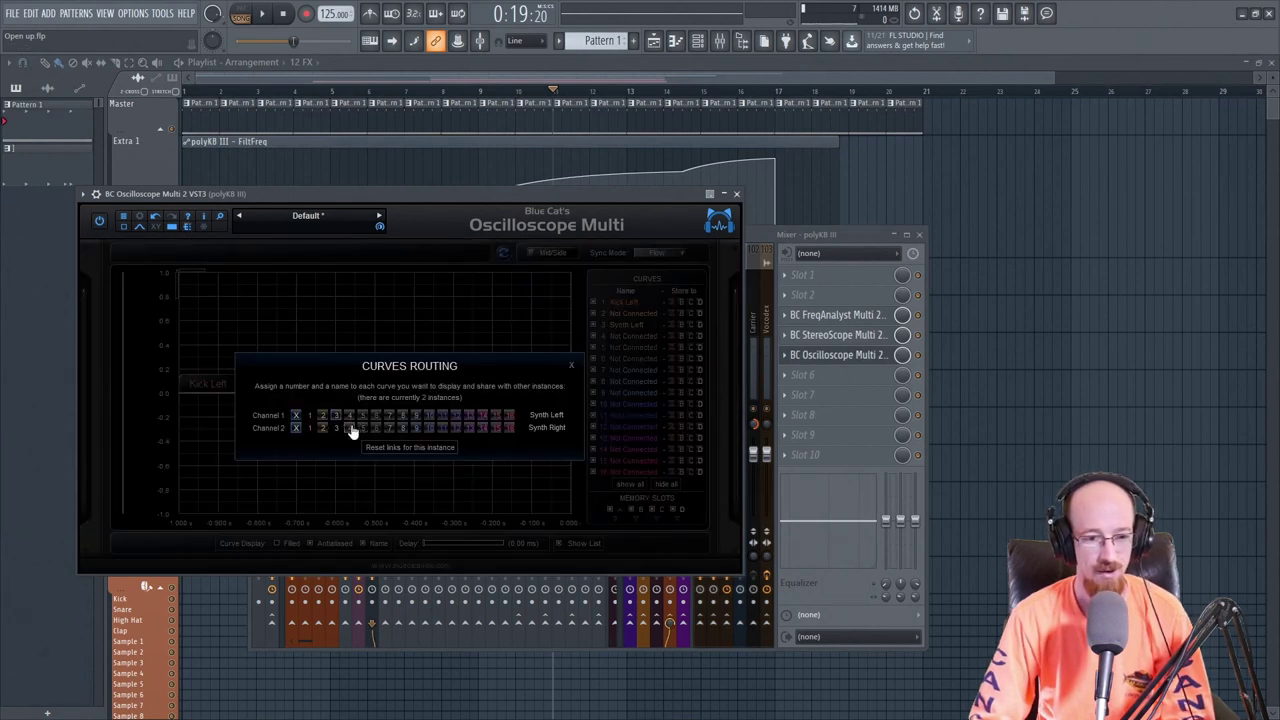
click(571, 366)
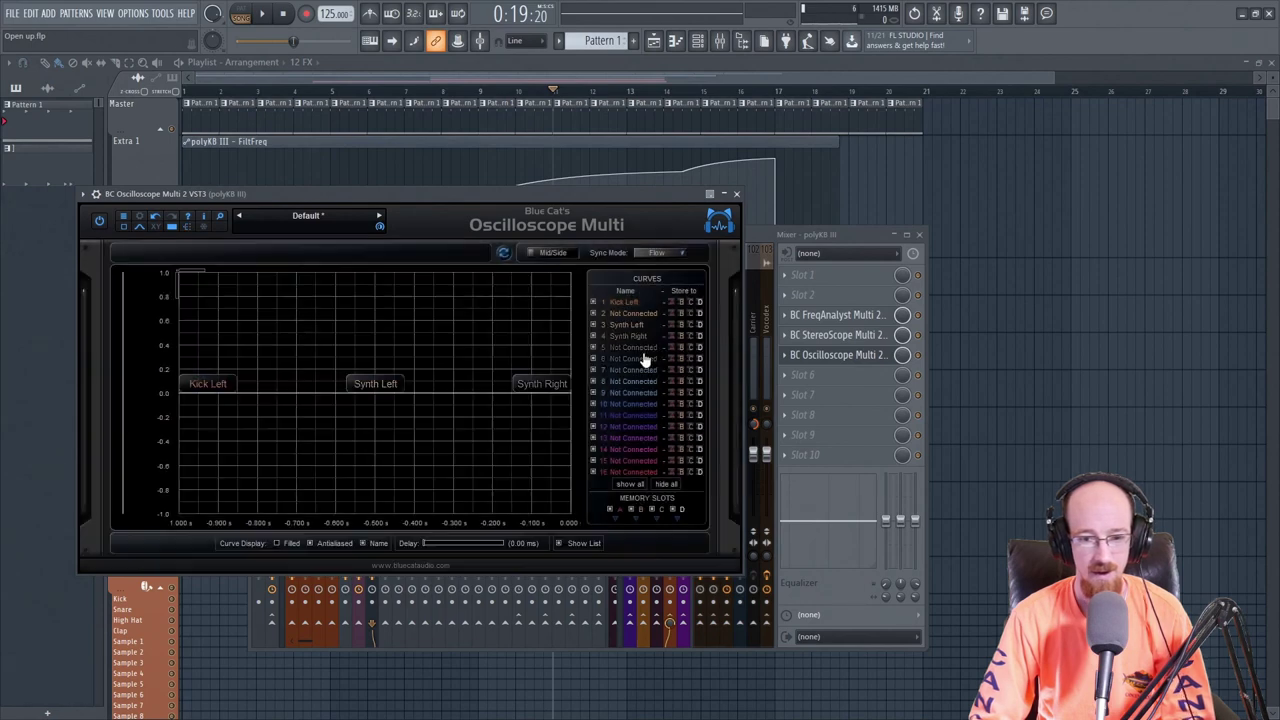
Switch to the Kick track's Oscilloscope Multi, assign Kick Right to number 2 in the curves routing, and close the routing.
click(849, 355)
click(288, 325)
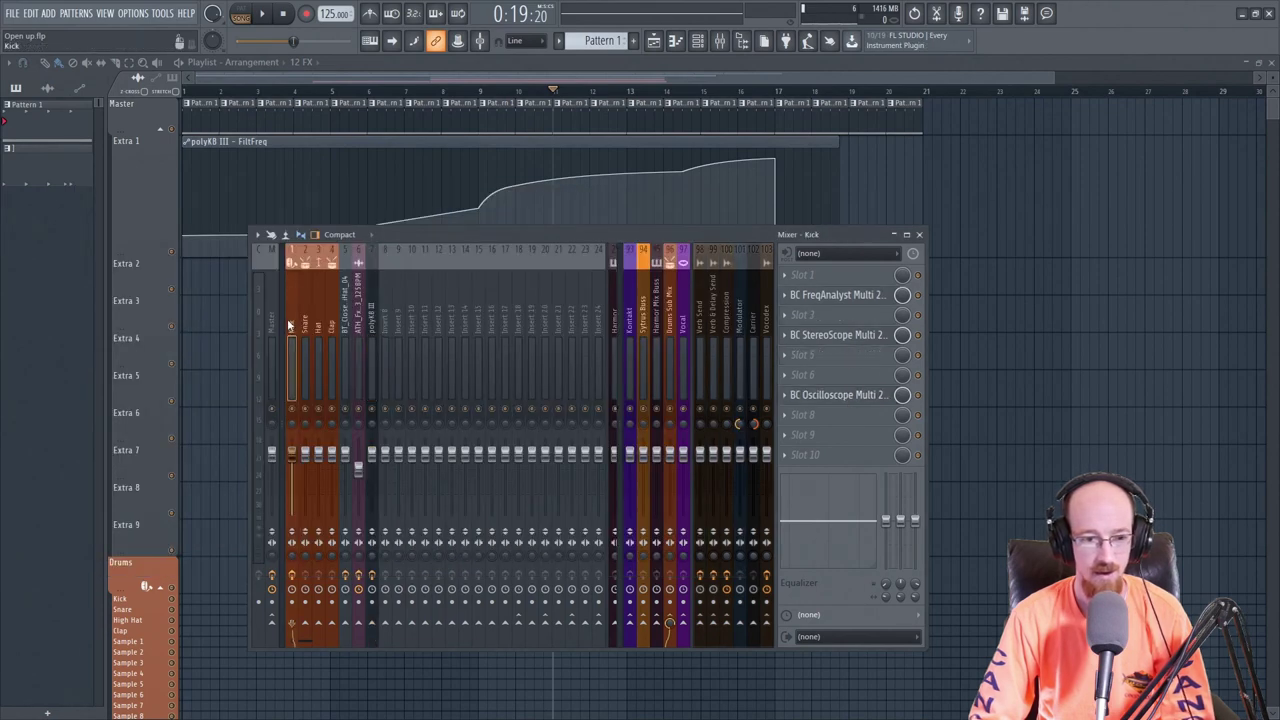
click(831, 398)
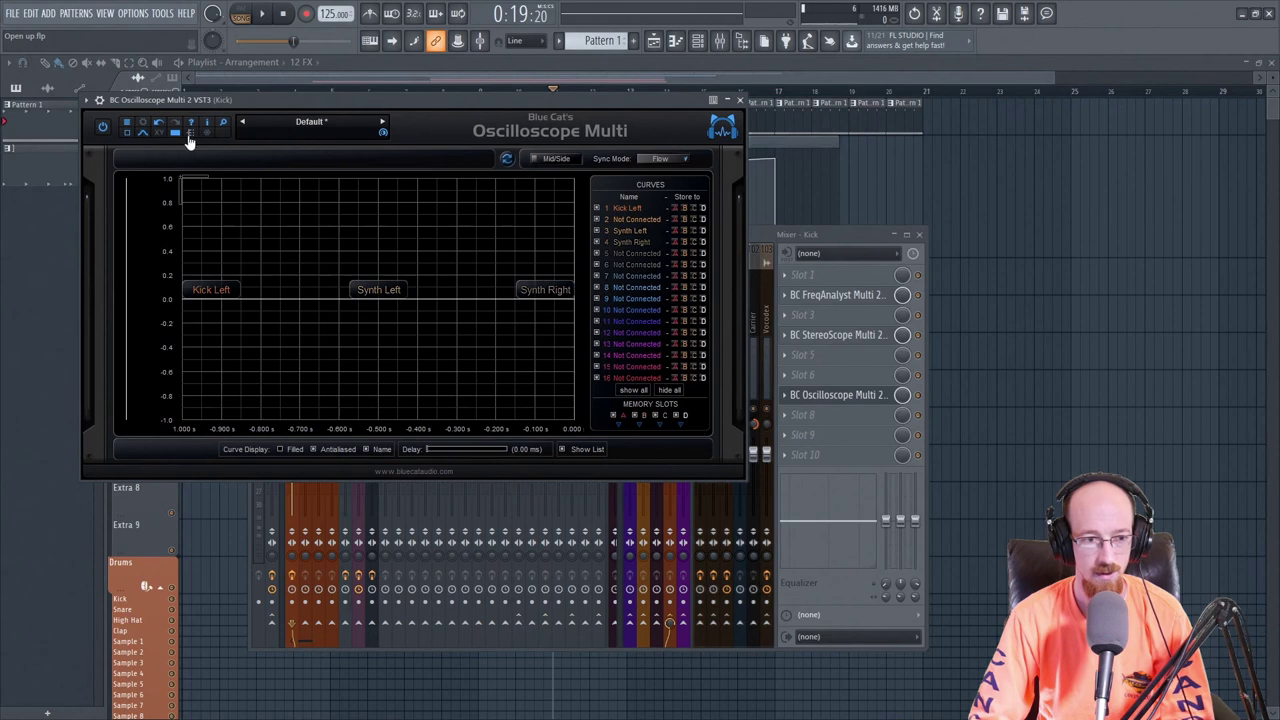
click(190, 134)
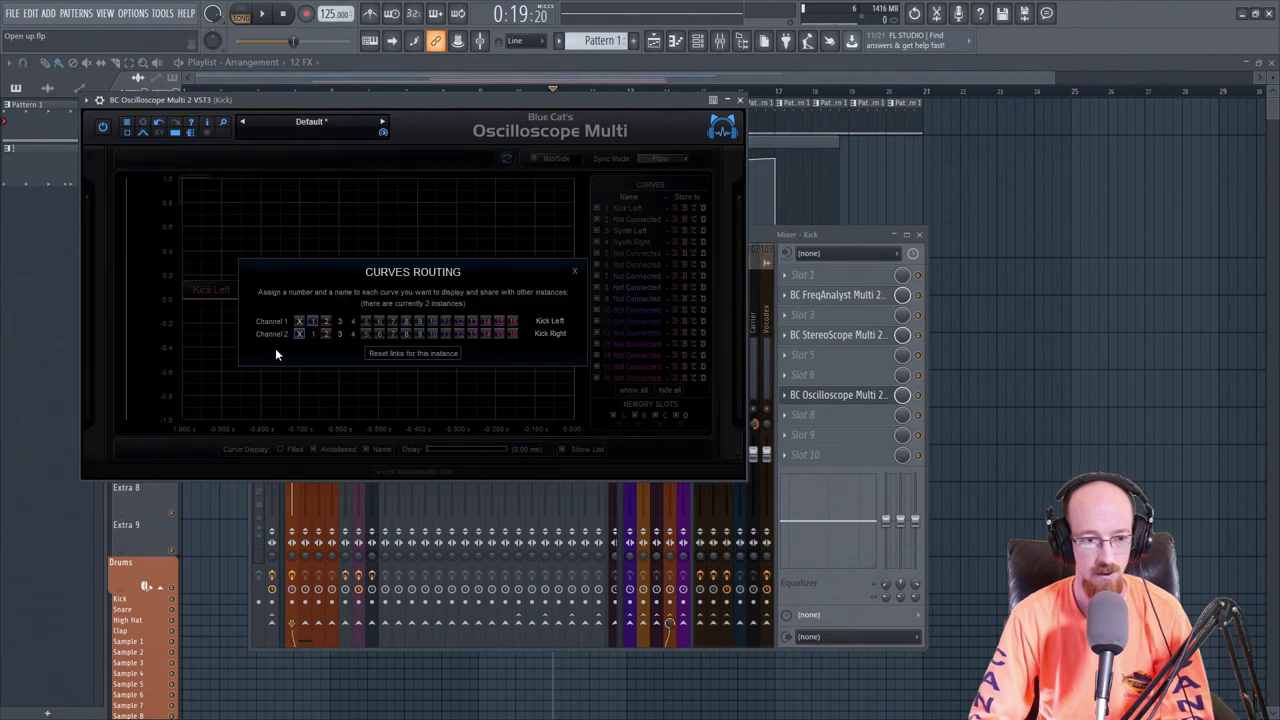
click(325, 334)
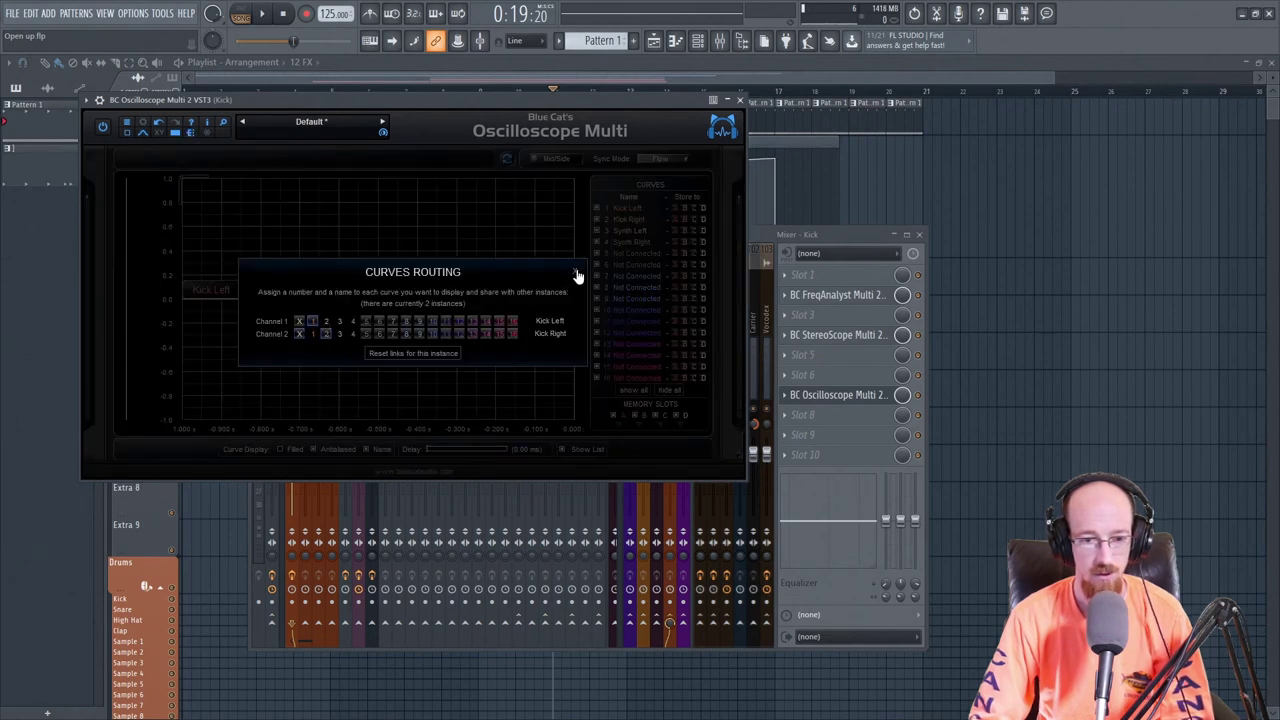
click(577, 273)
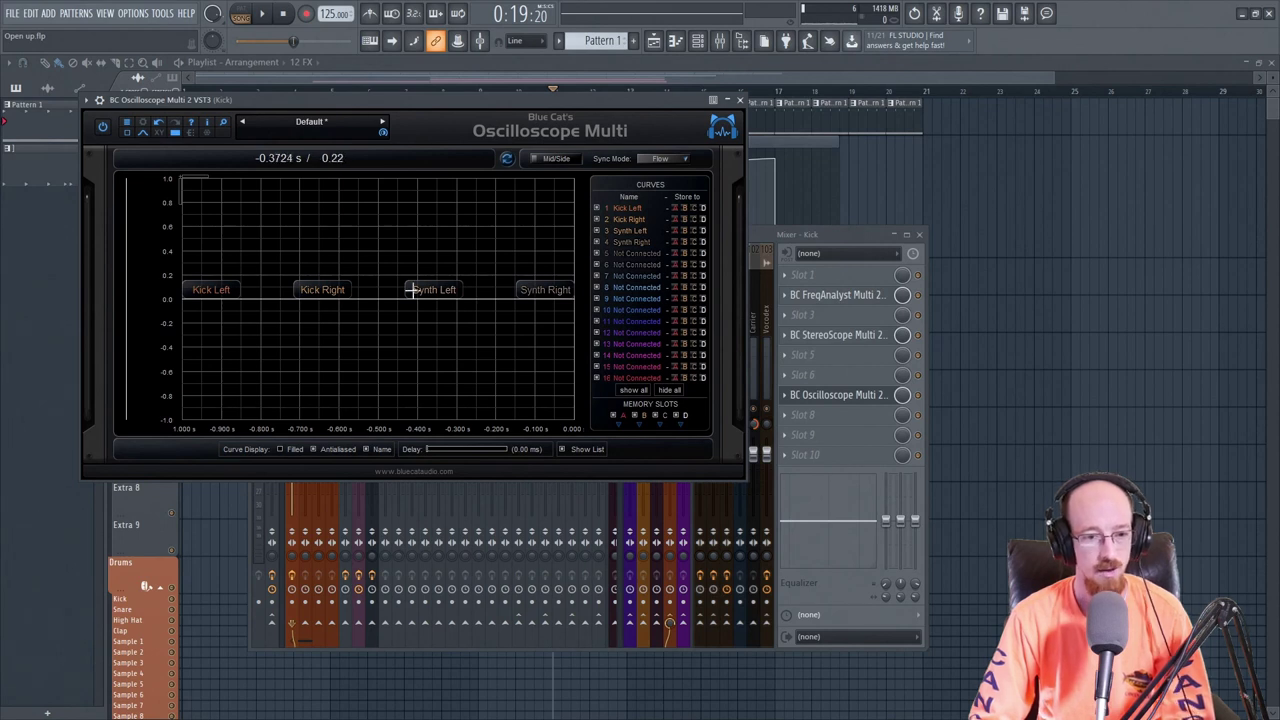
Hide the Synth Left and Synth Right curves and play the song to view only the kick's waveform.
click(597, 232)
click(598, 238)
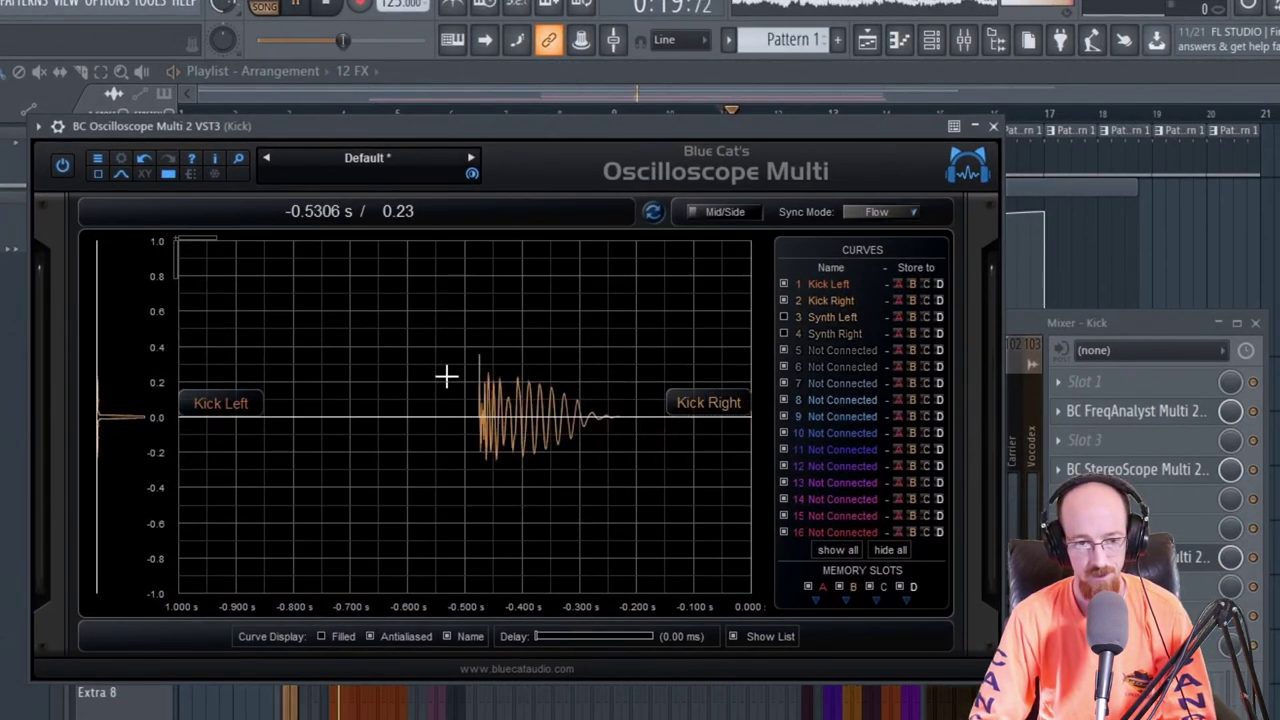
key(space)
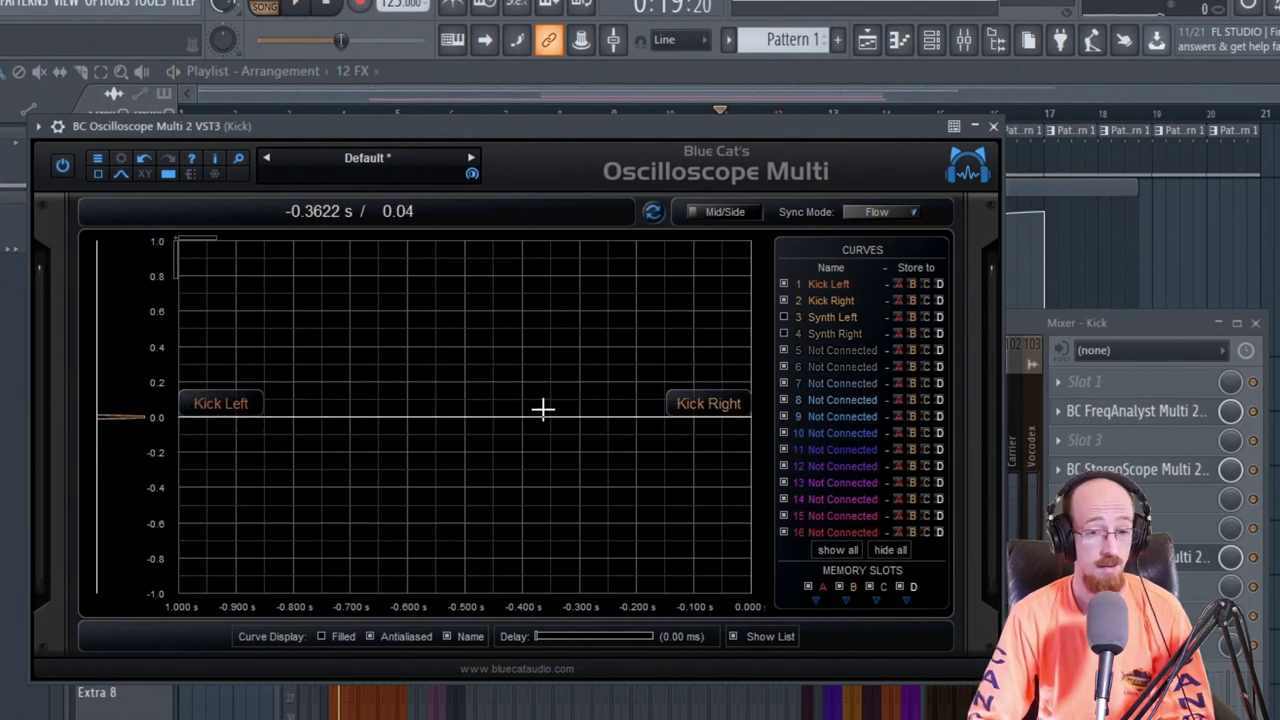
Set the Kick oscilloscope's sync mode to Loop and play the song briefly to view the kick waveform.
click(908, 213)
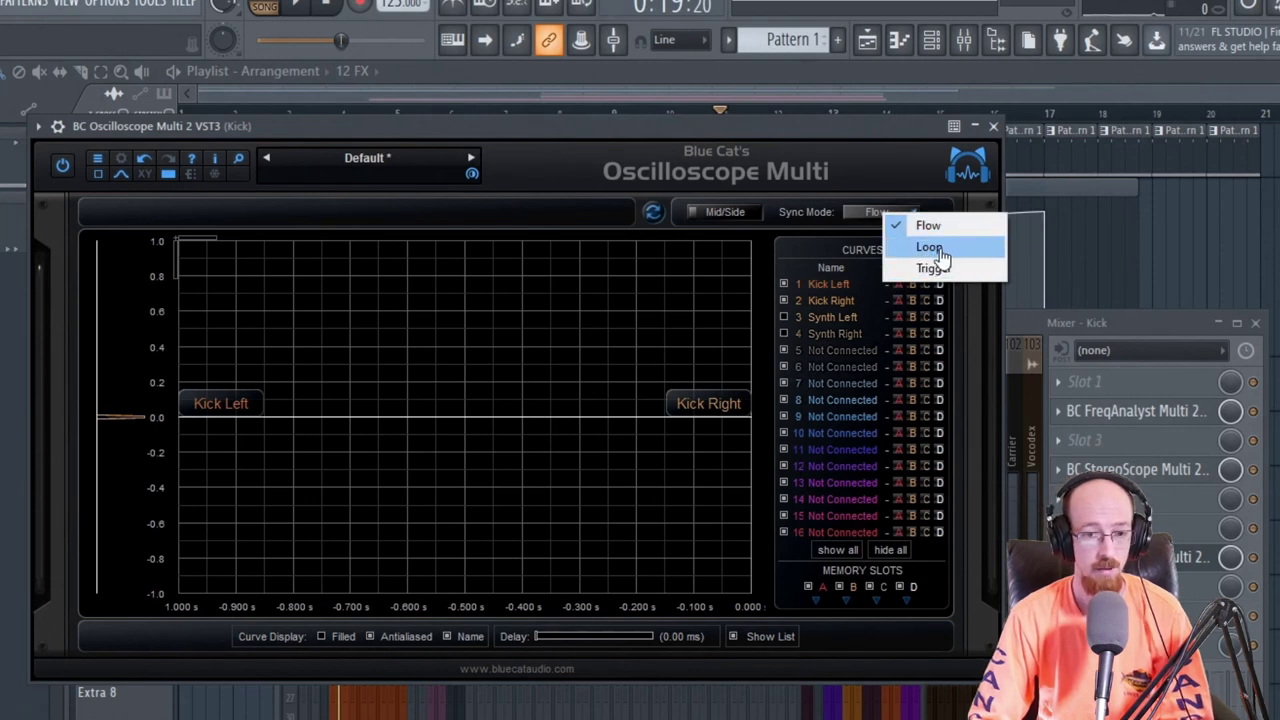
click(925, 250)
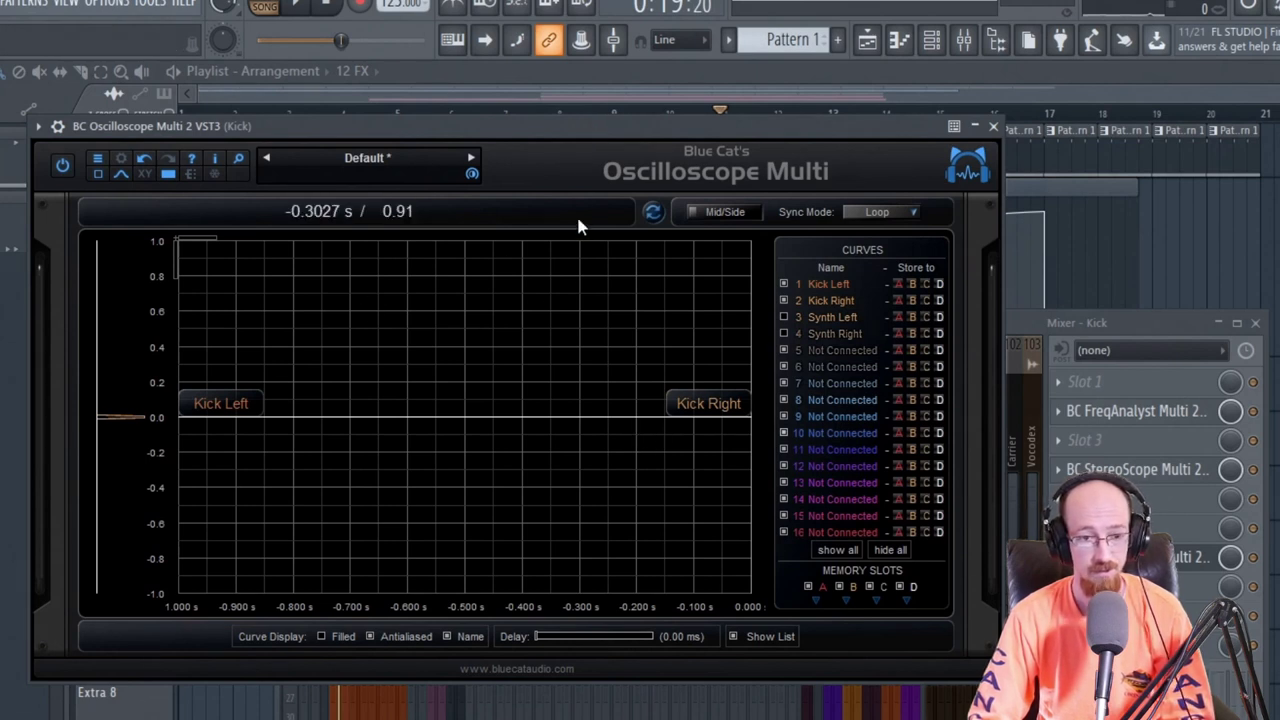
key(space)
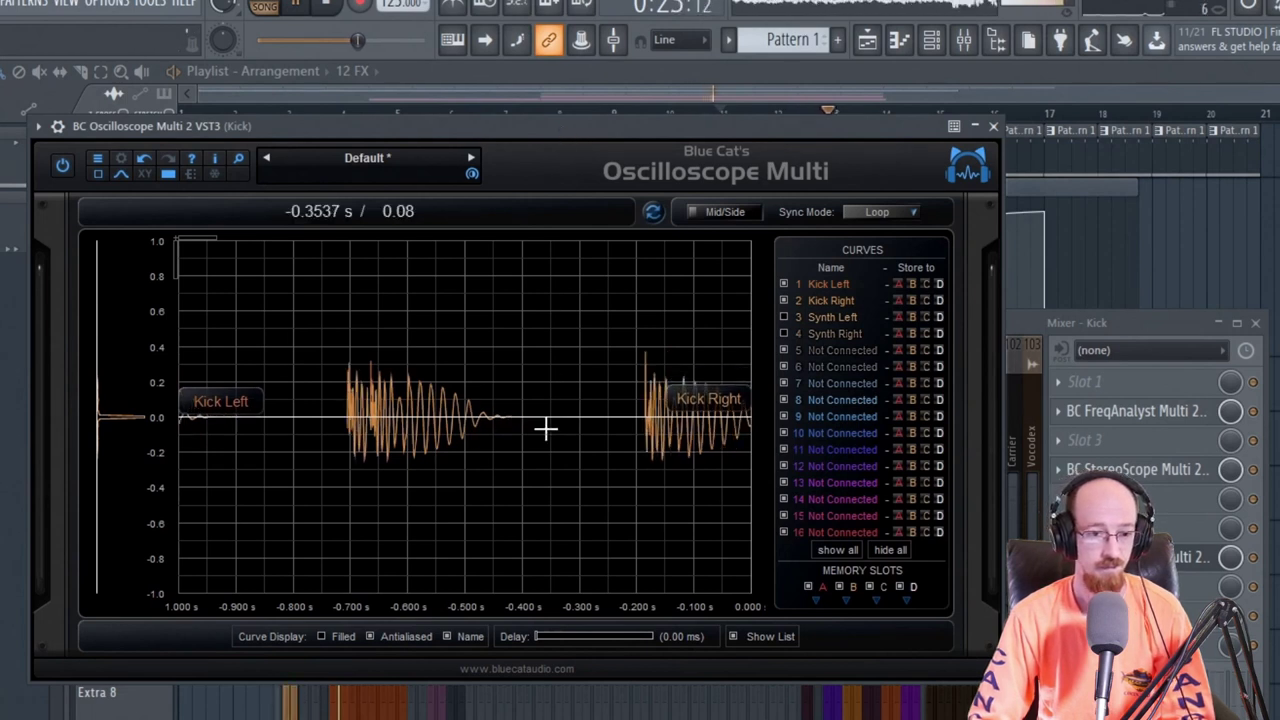
key(space)
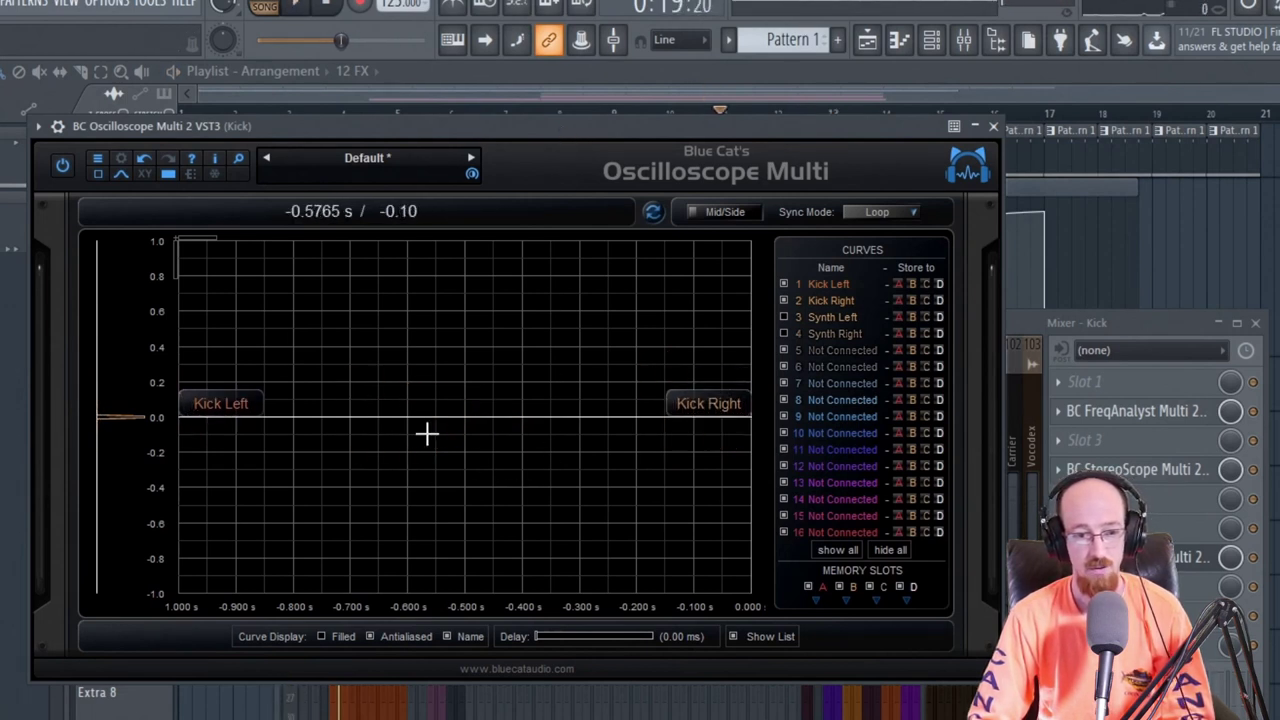
Switch the oscilloscope to its XY comparison view with Flow sync mode and preview Kick Right against Kick Left.
click(144, 173)
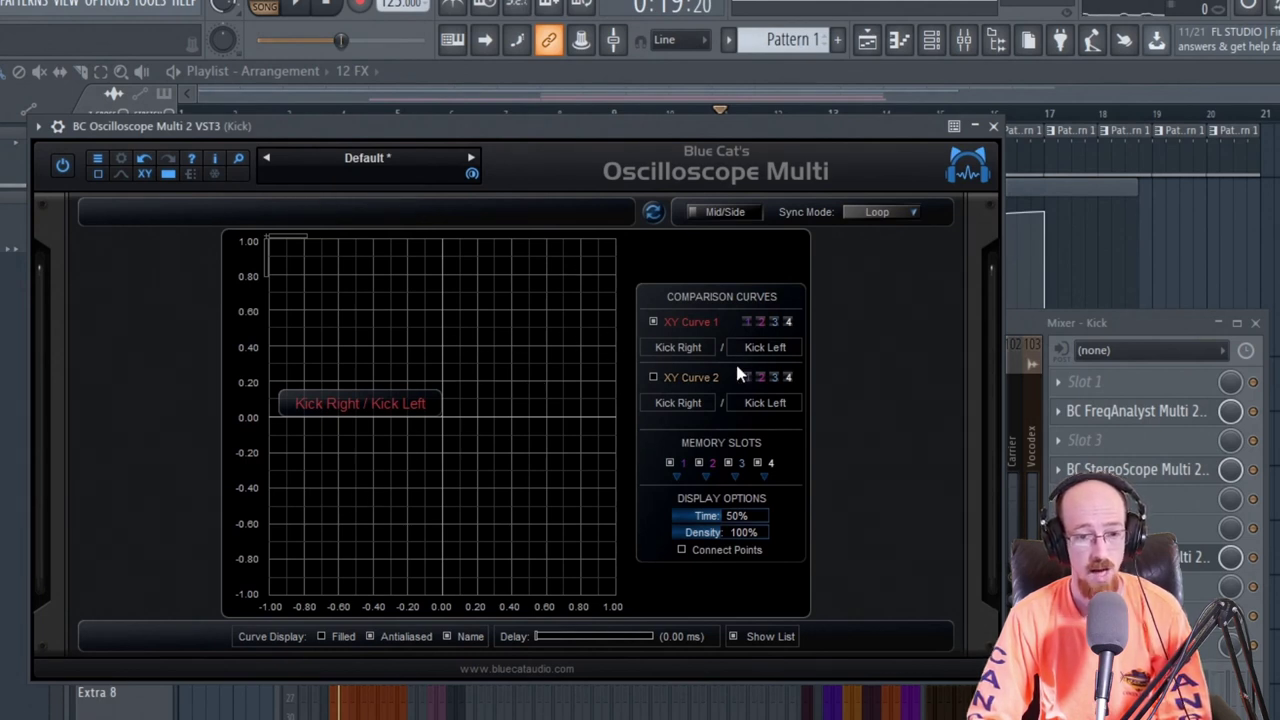
click(875, 213)
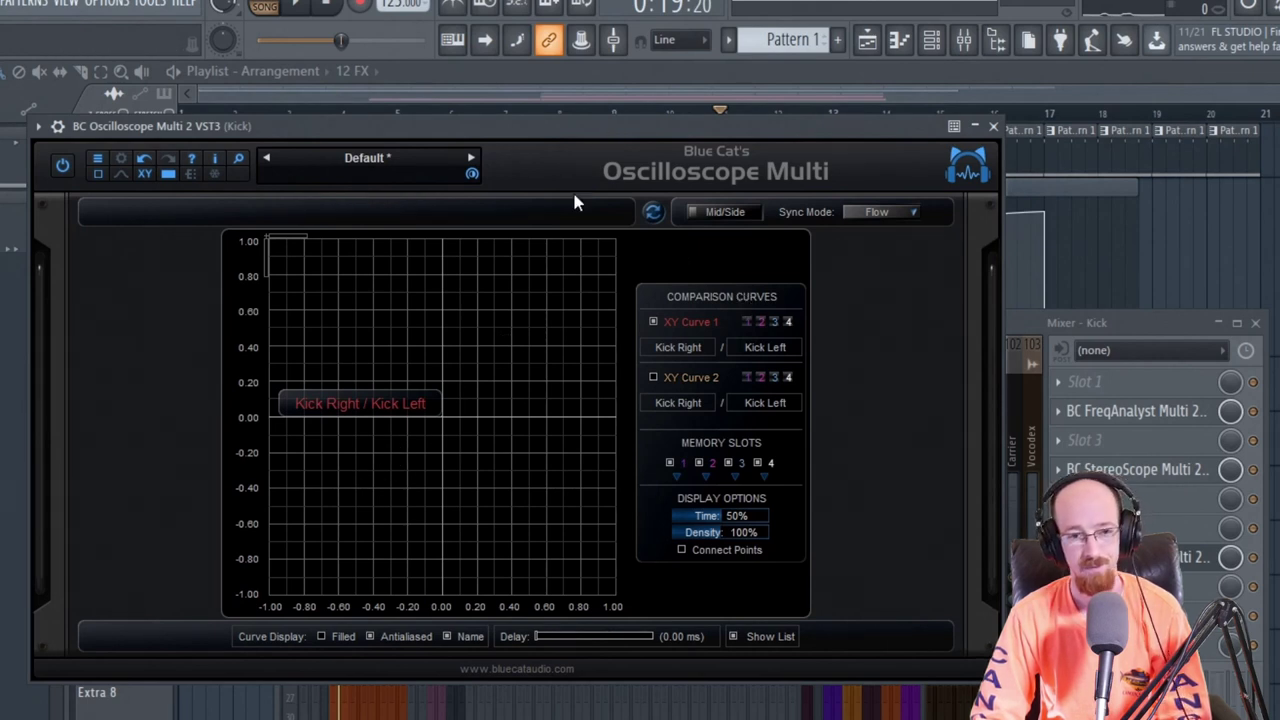
key(space)
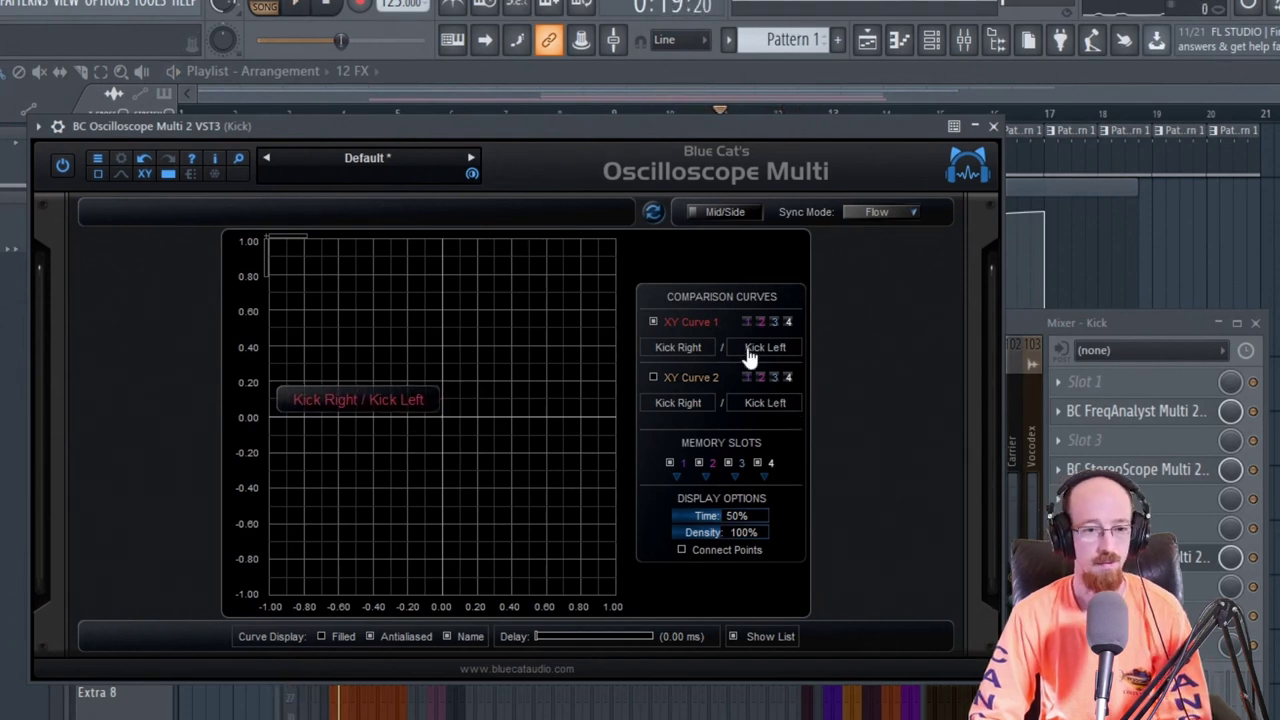
Set XY Curve 1 to compare Kick Left with Kick Left and start playback.
click(682, 350)
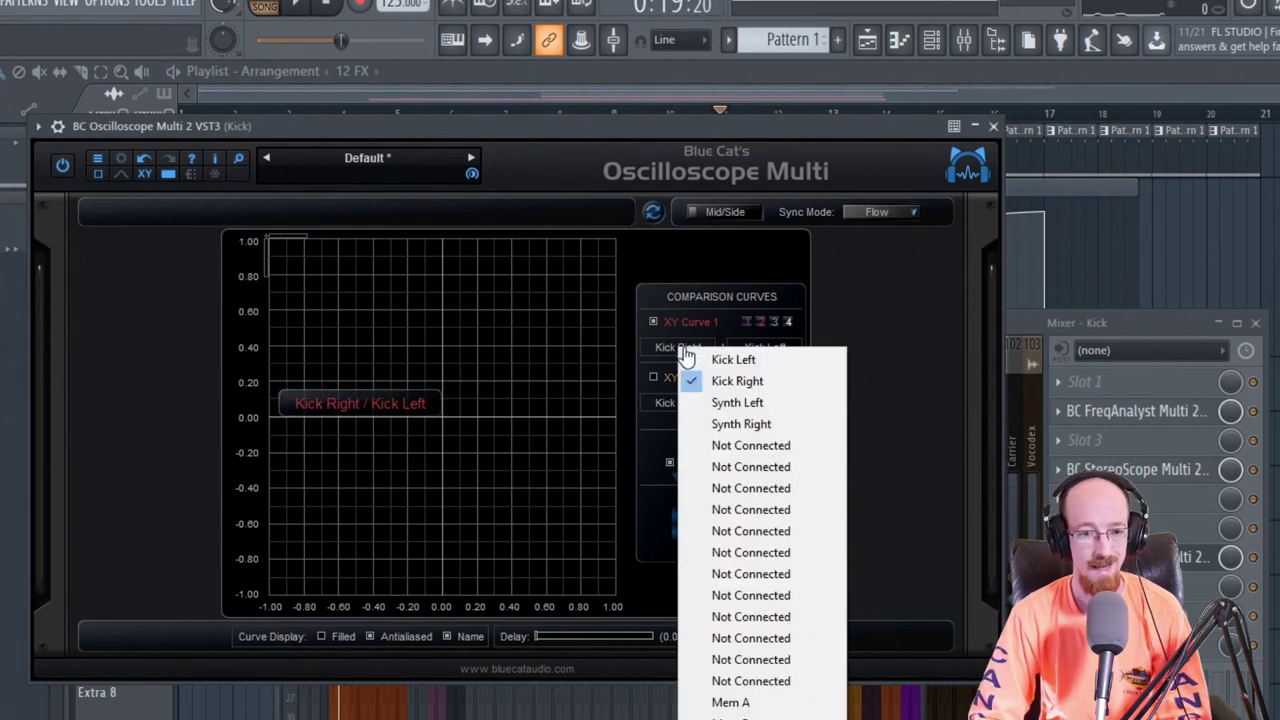
click(764, 359)
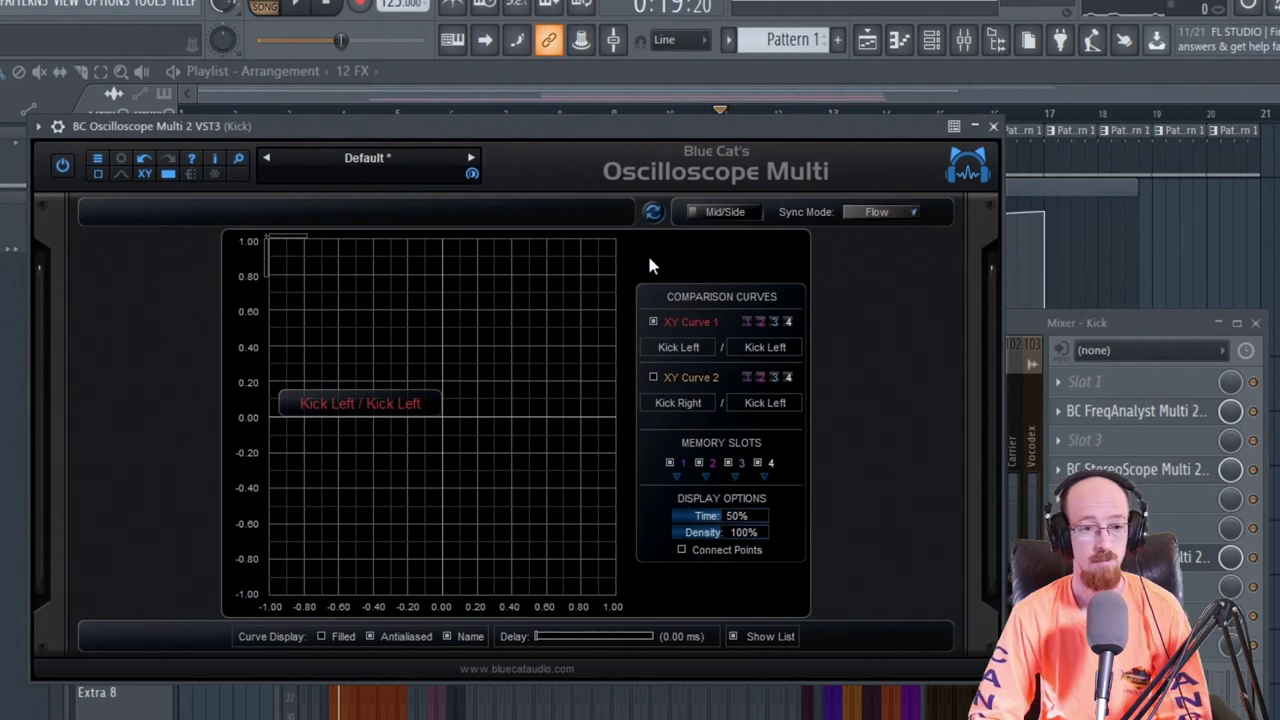
key(space)
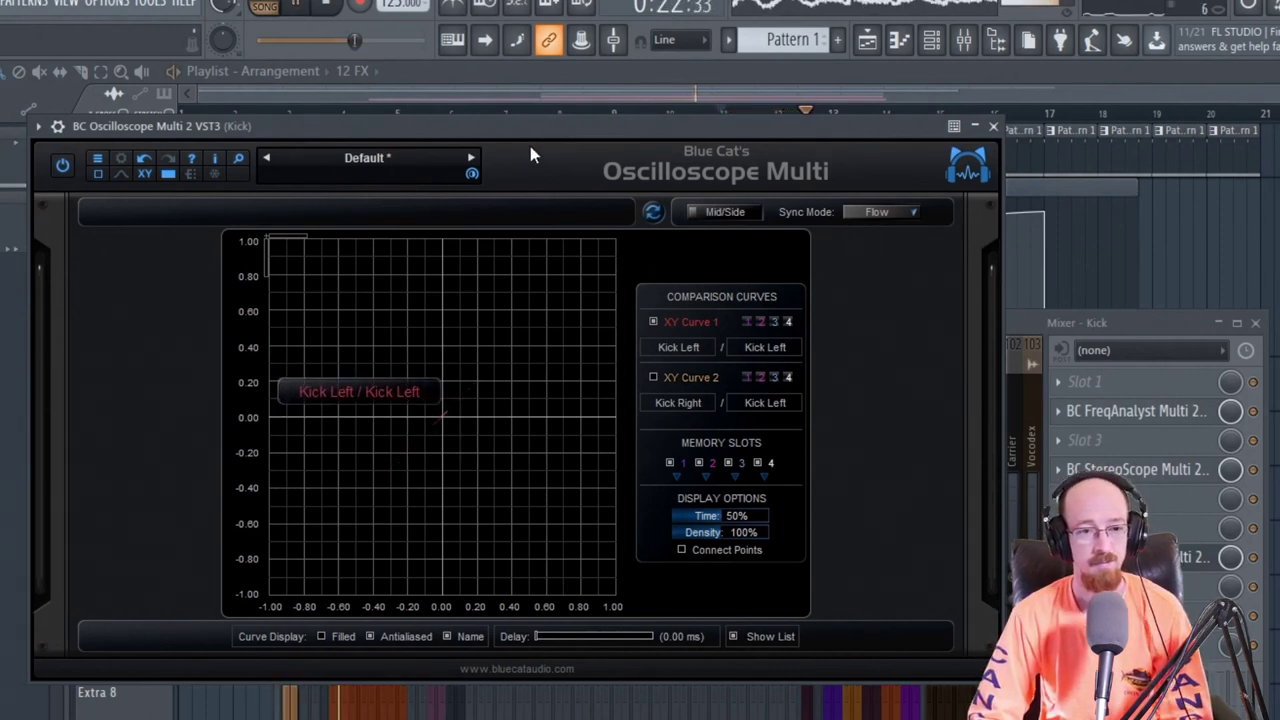
Set XY Curve 1's first signal to Synth Left to compare it with Kick Left, and stop playback after viewing.
click(682, 348)
click(790, 410)
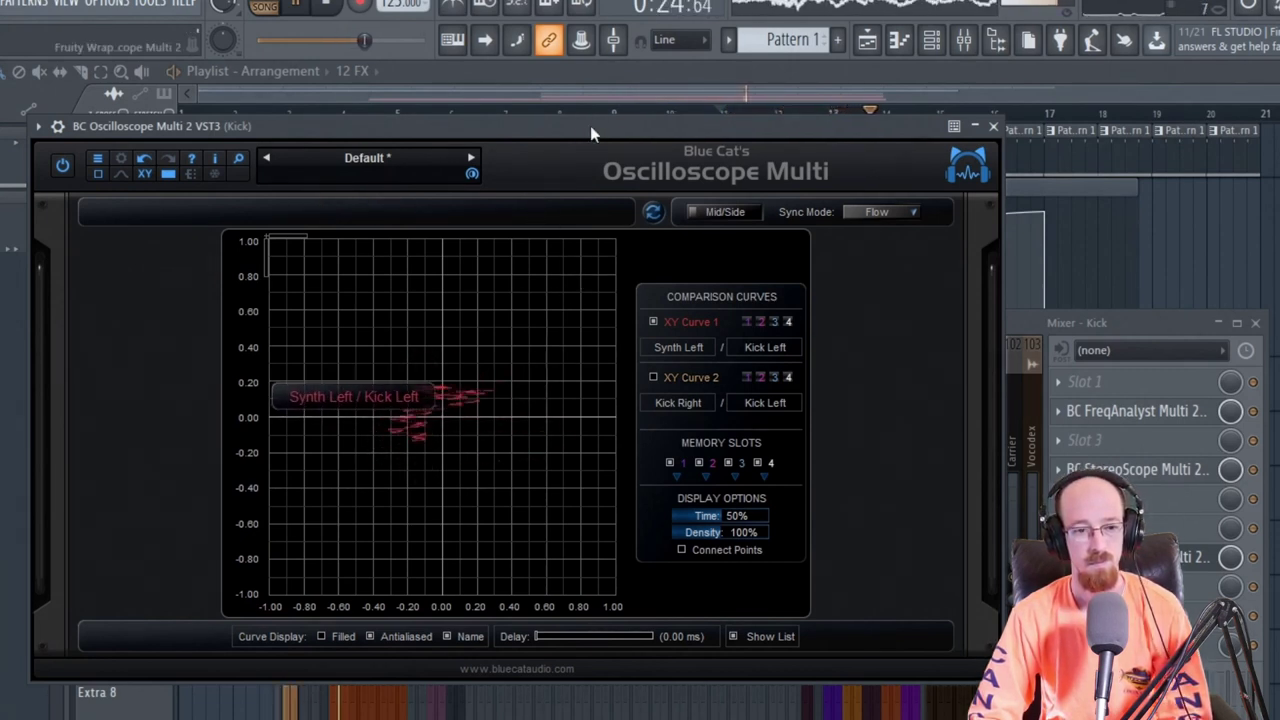
key(space)
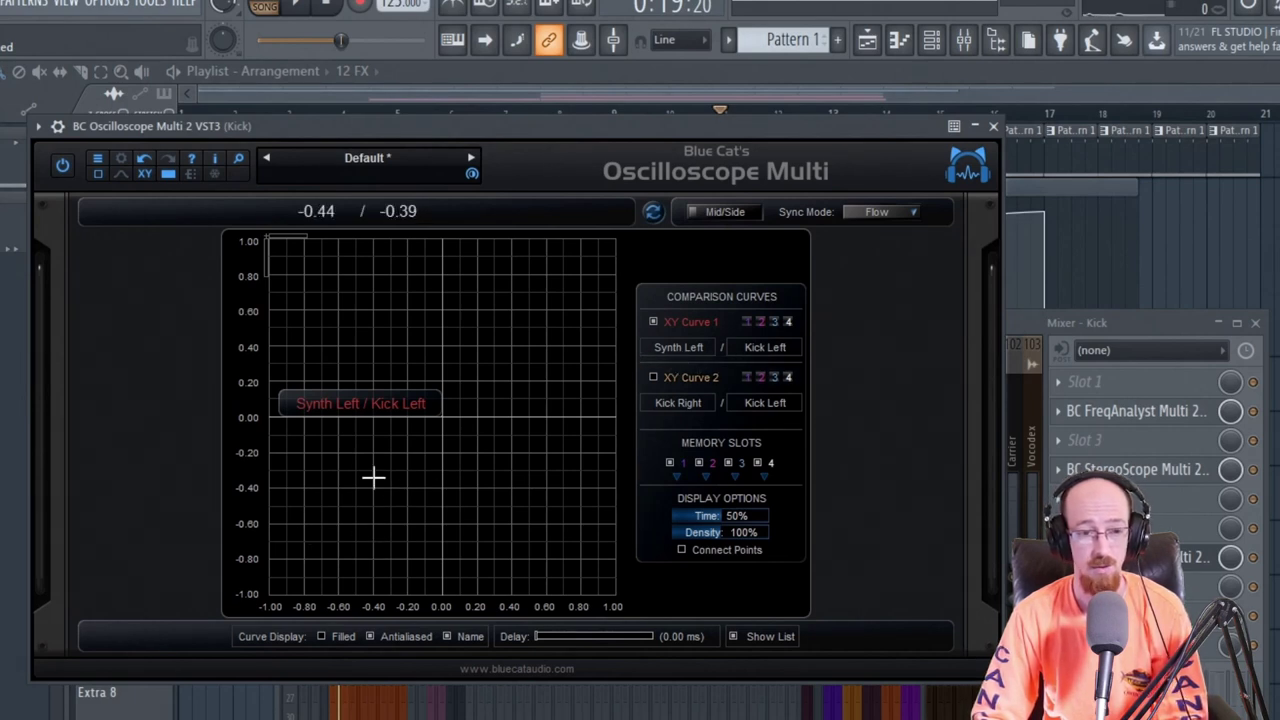
Set XY Curve 1's second signal to Synth Right and play the song to compare both synth channels.
click(777, 350)
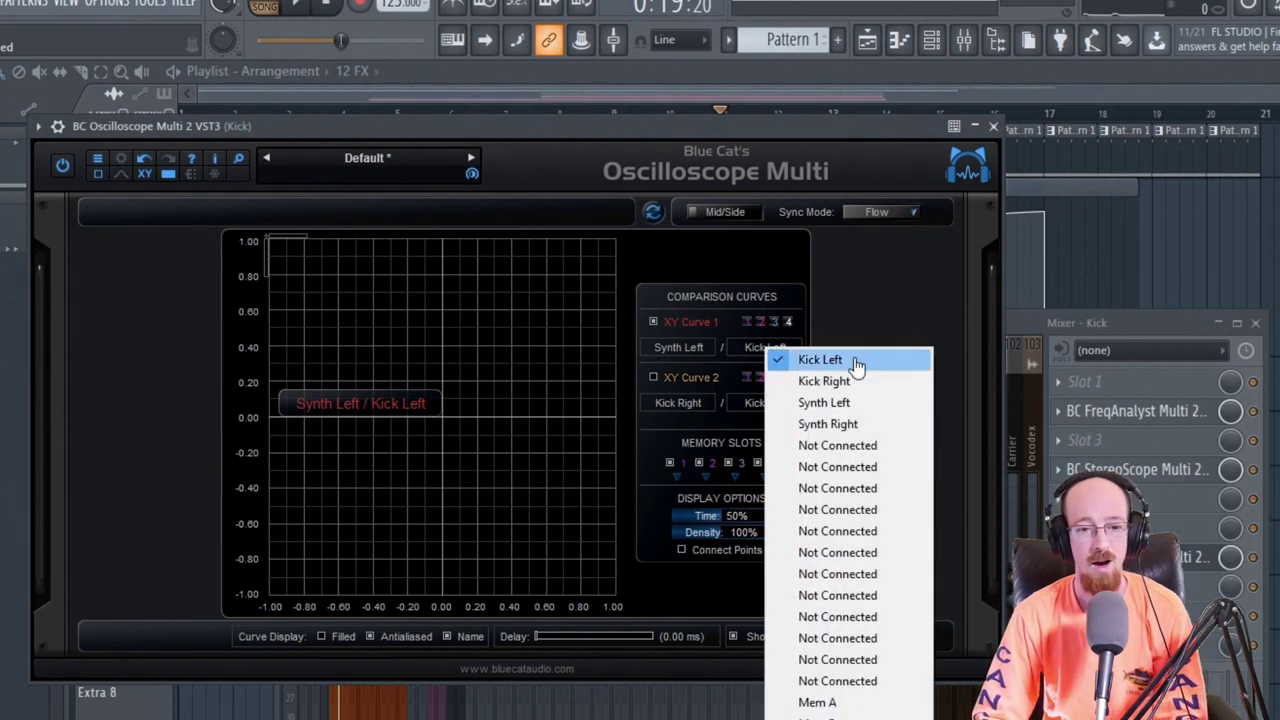
click(860, 425)
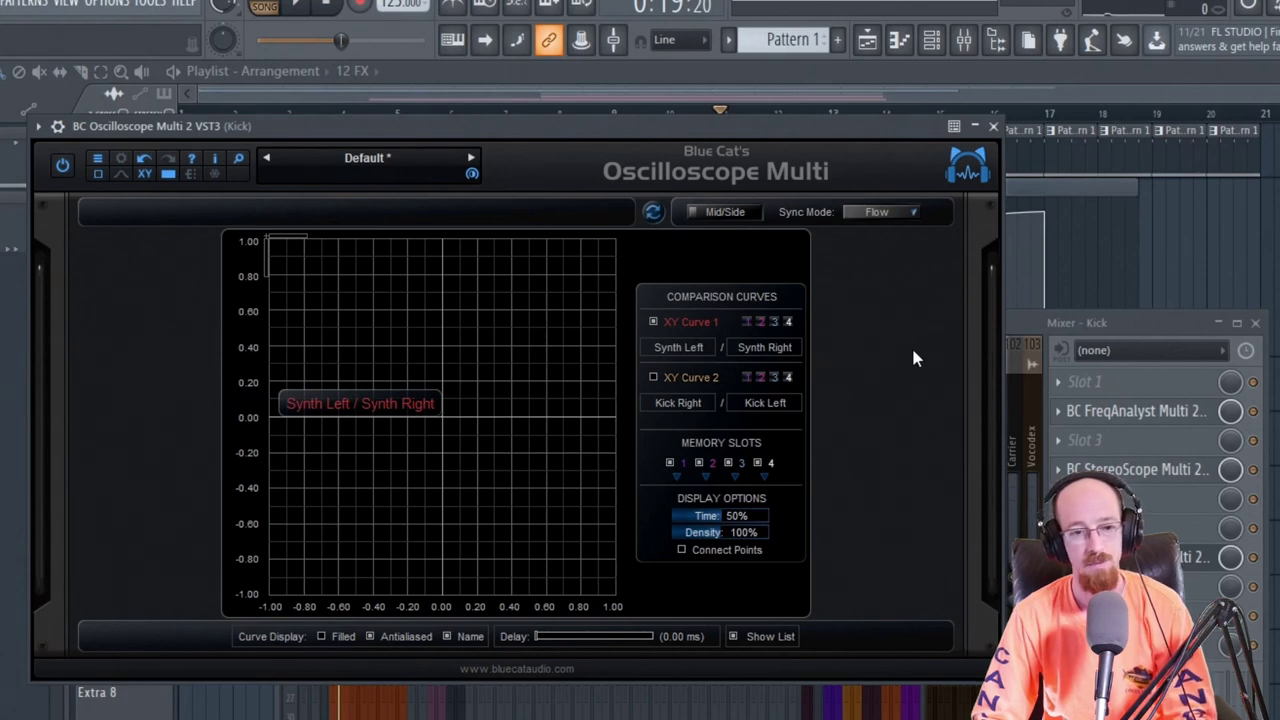
key(space)
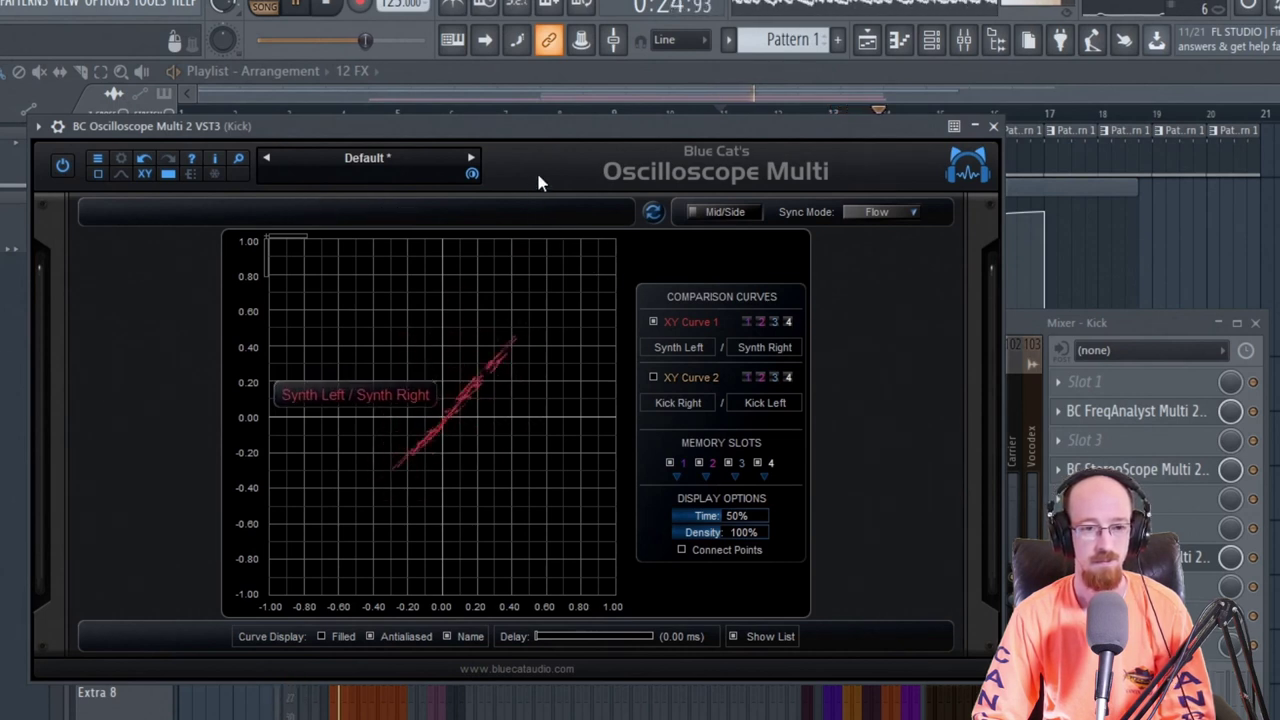
key(space)
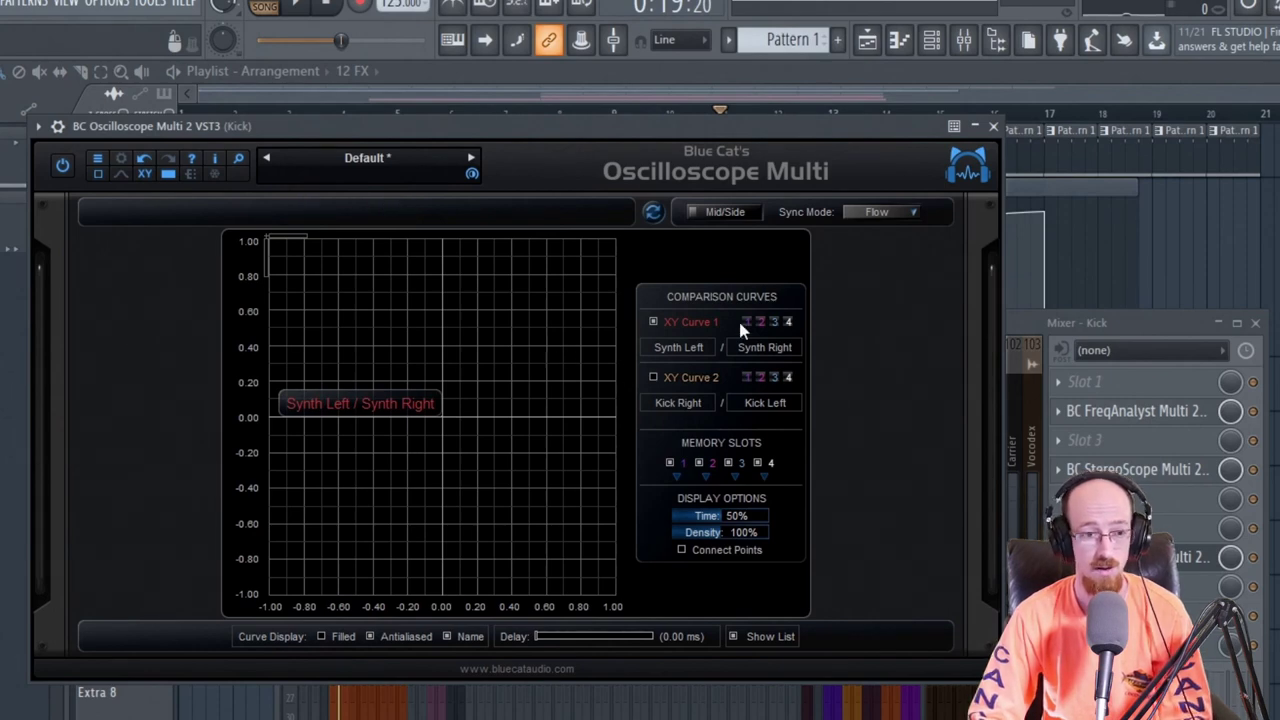
Return the oscilloscope to the waveform view and set its sync mode to Loop.
click(120, 174)
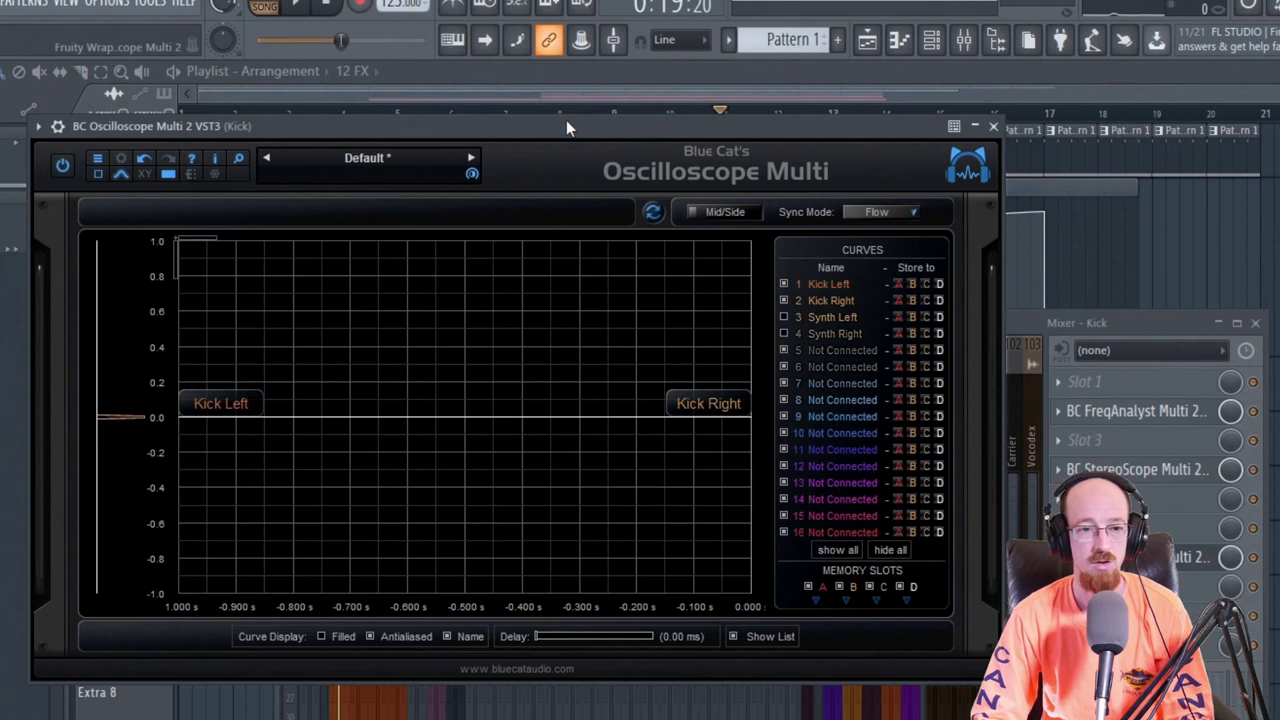
click(877, 212)
click(900, 244)
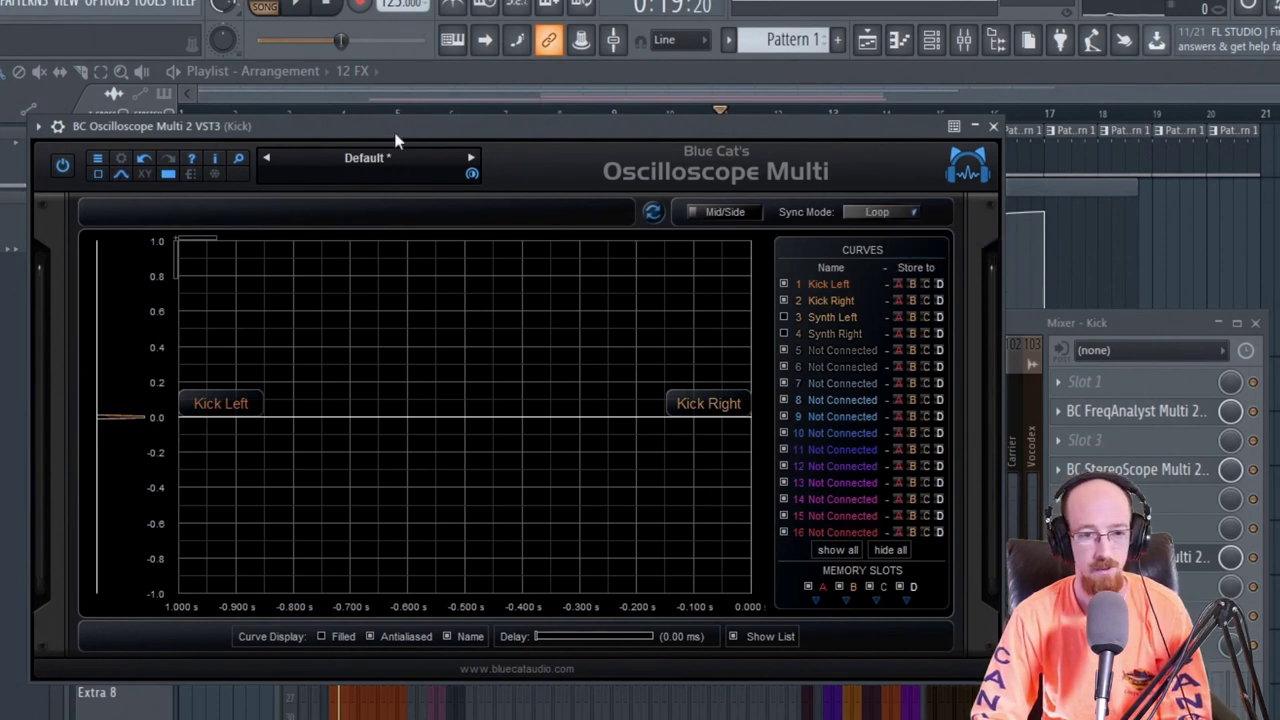
Show the Synth Left and Synth Right curves, play the song, freeze the waveform display, and stop playback.
click(783, 317)
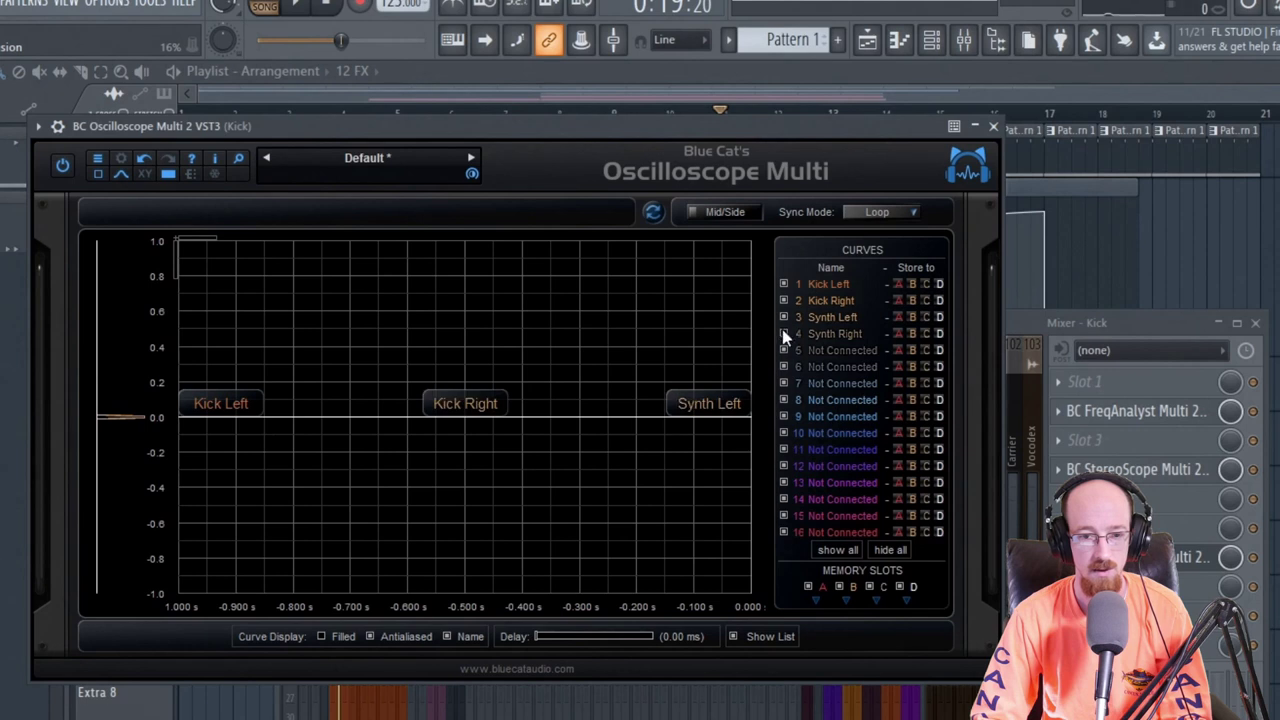
click(783, 334)
key(space)
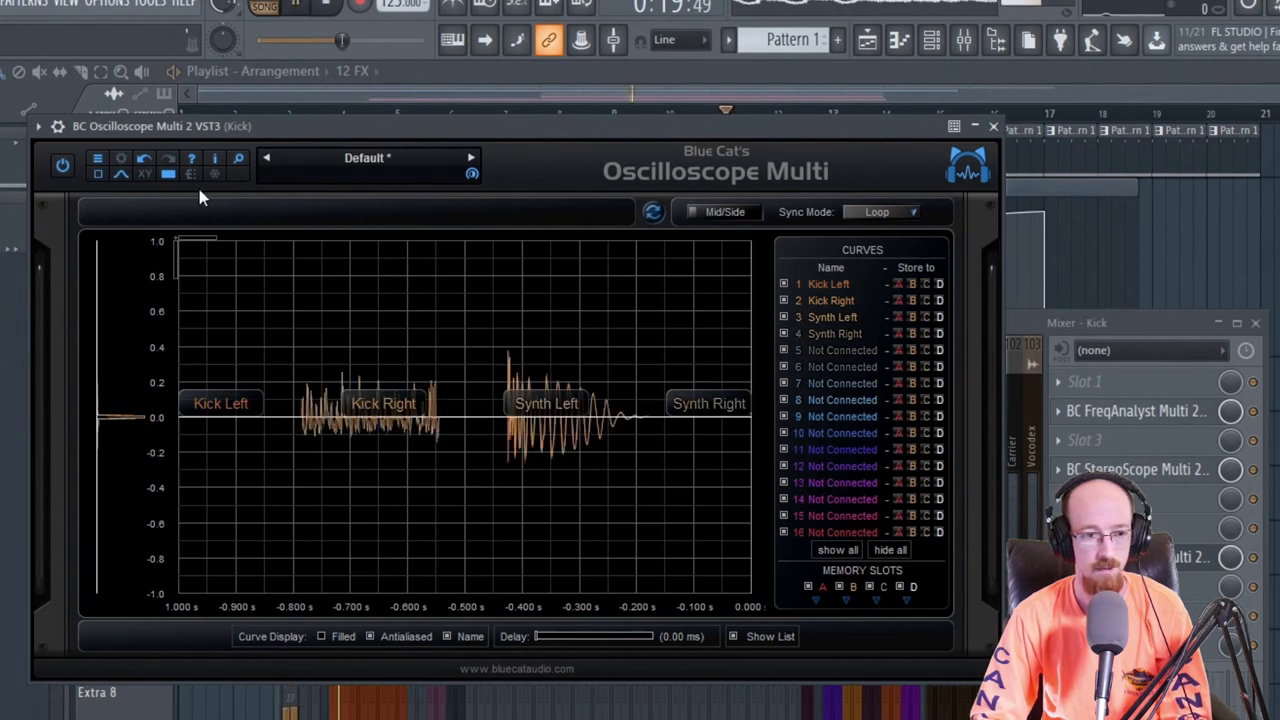
click(214, 174)
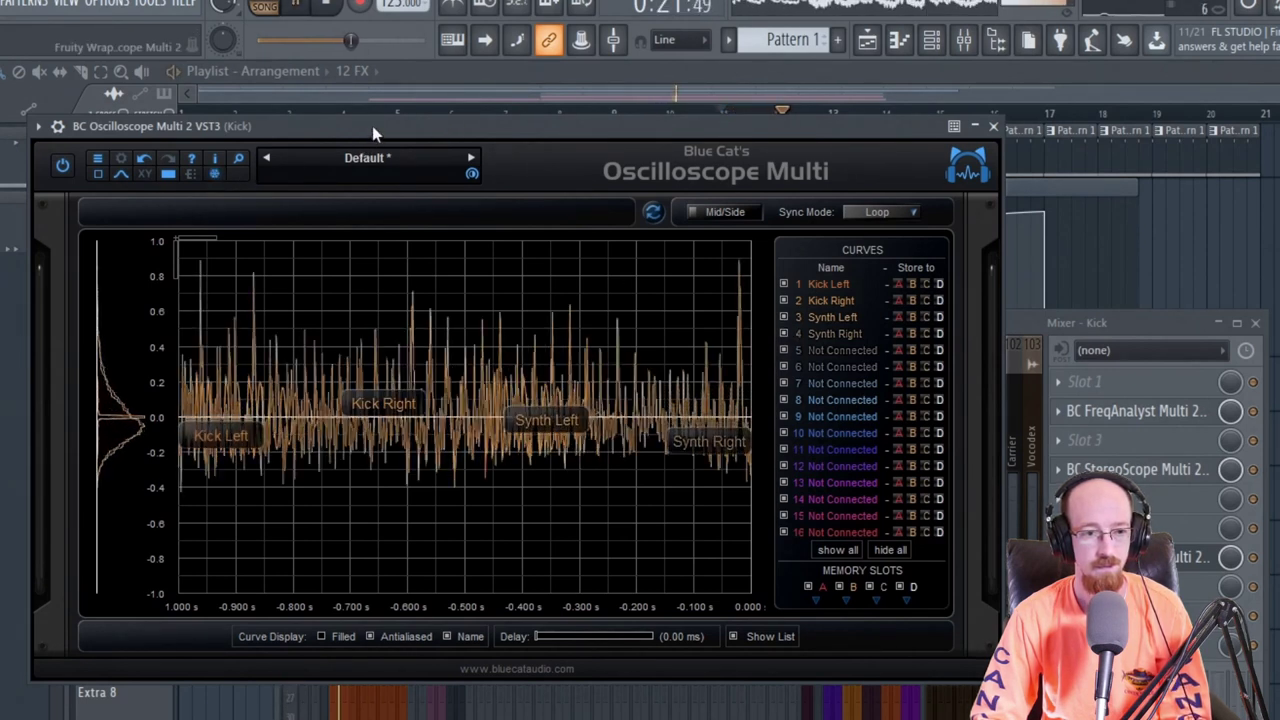
key(space)
Hide the Synth Left and Synth Right curves in the frozen waveform display.
scroll(565, 530, up, 1)
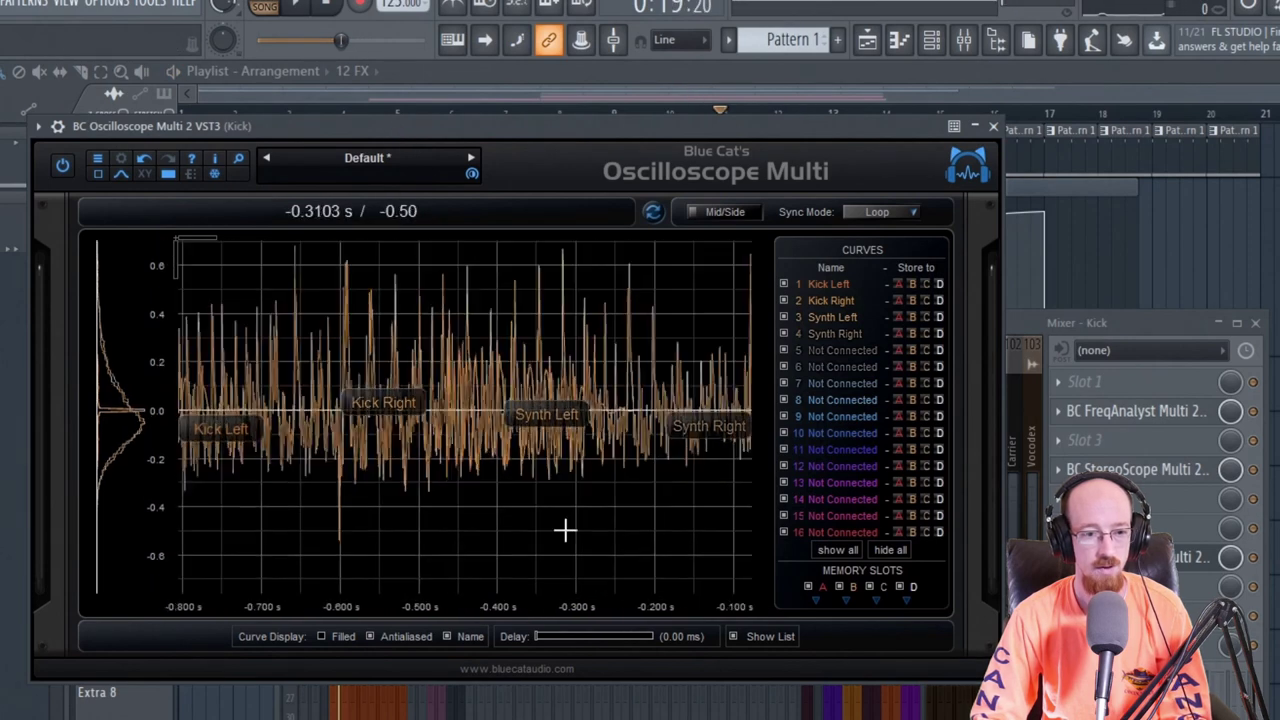
scroll(545, 497, up, 1)
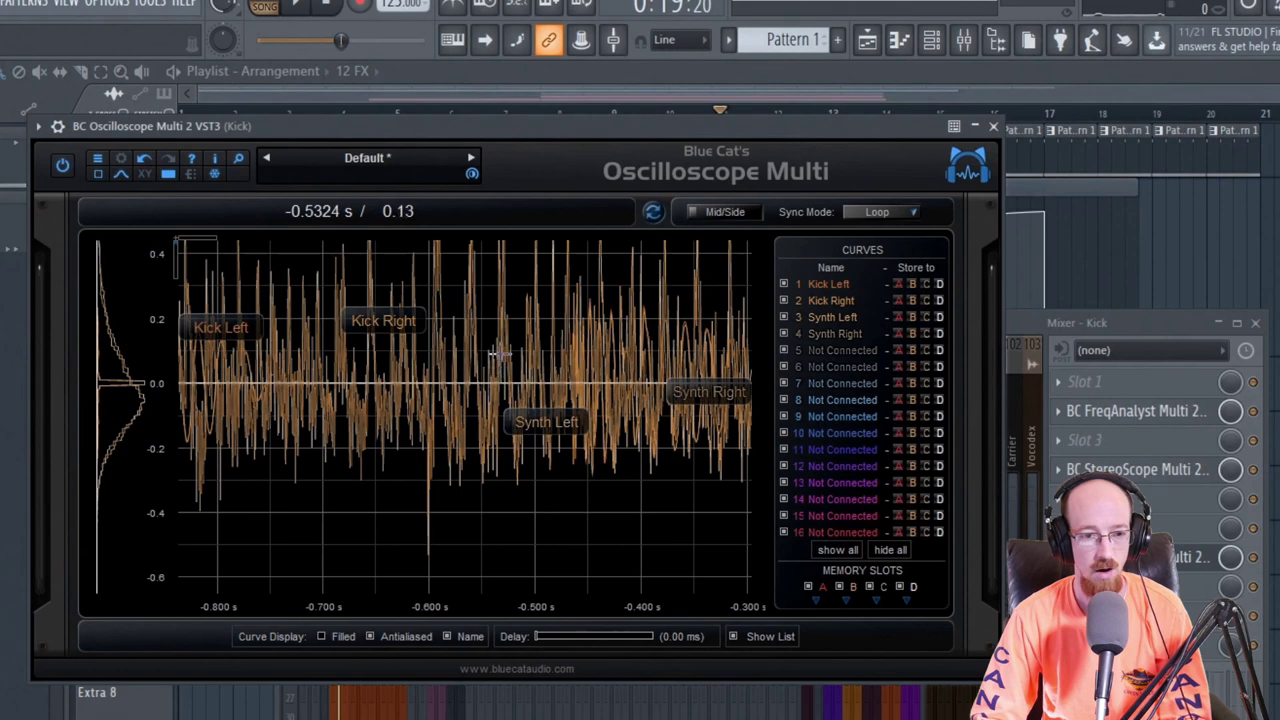
scroll(552, 322, down, 1)
scroll(553, 320, down, 1)
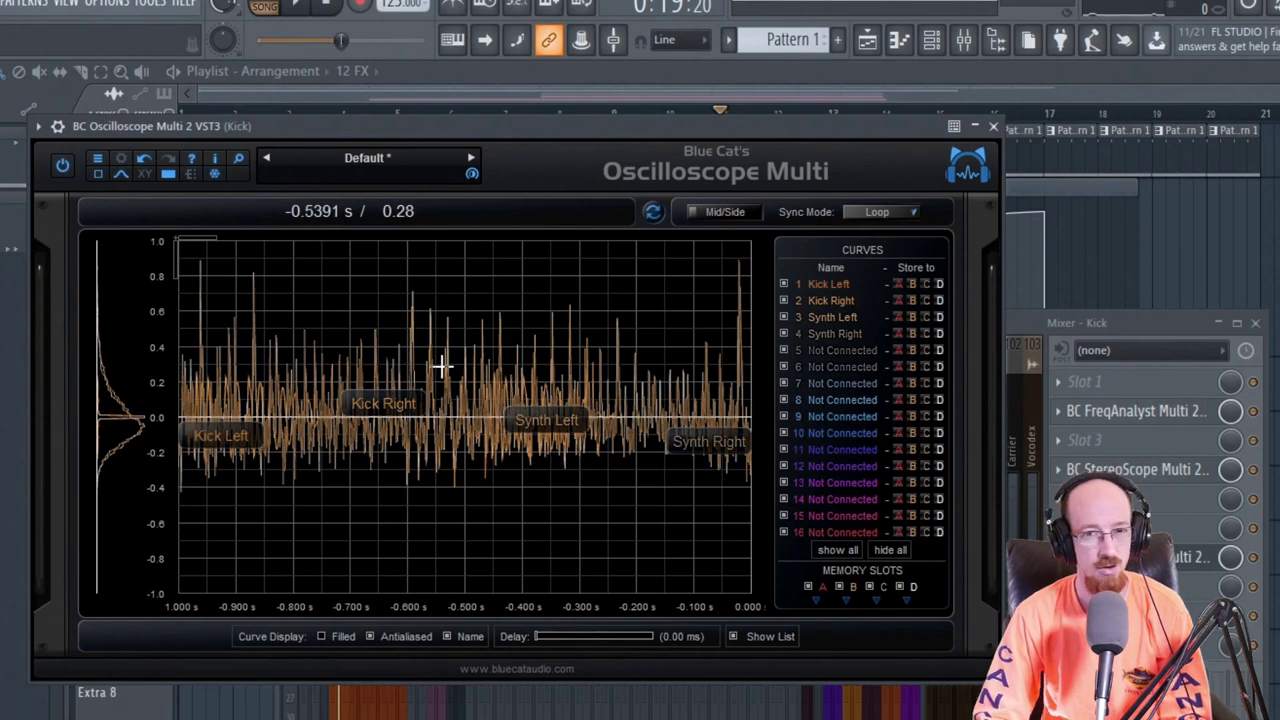
drag(425, 350, 630, 504)
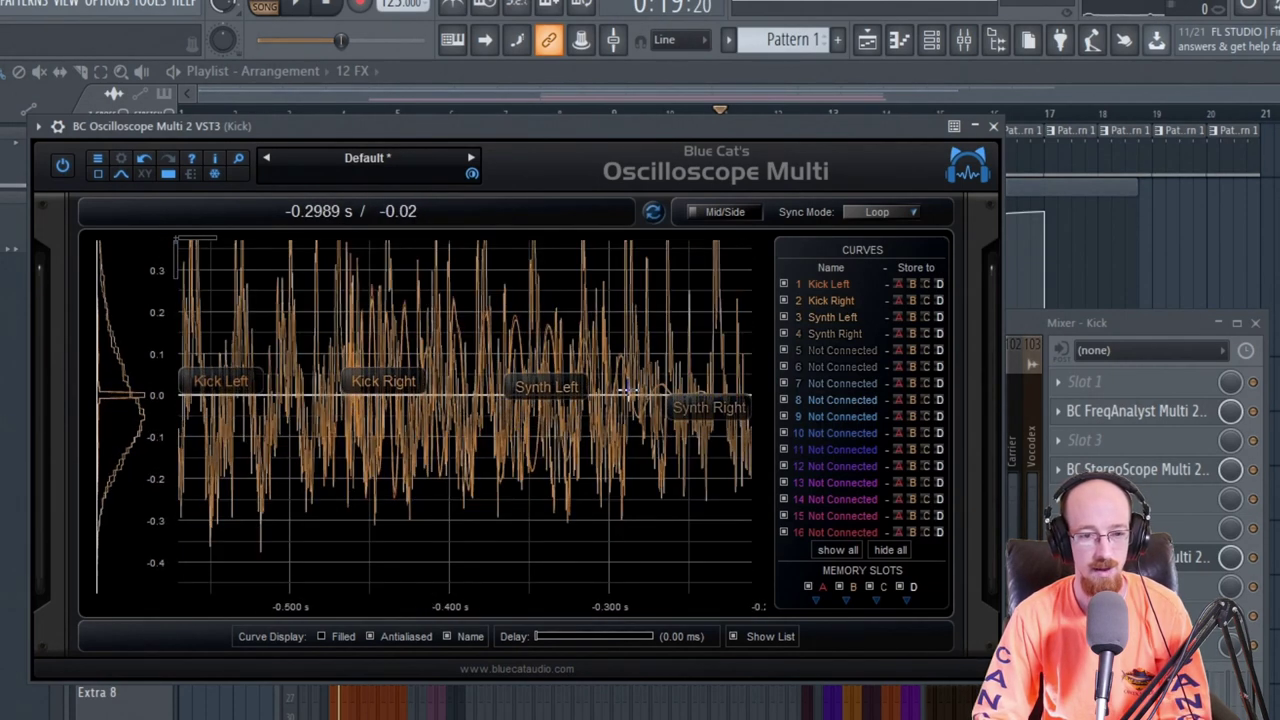
click(784, 318)
click(784, 334)
Examine the differences between the frozen Kick Left and Kick Right waveforms up close, and restore the full range.
drag(310, 310, 456, 458)
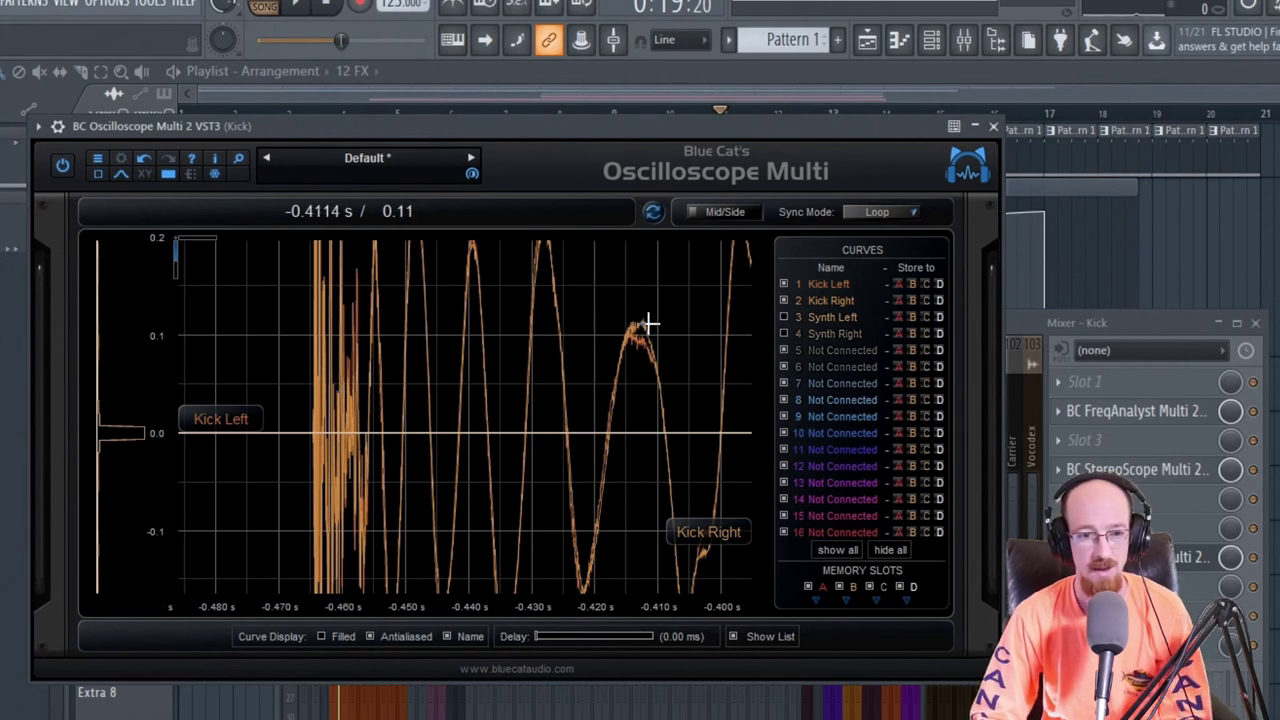
drag(610, 306, 654, 362)
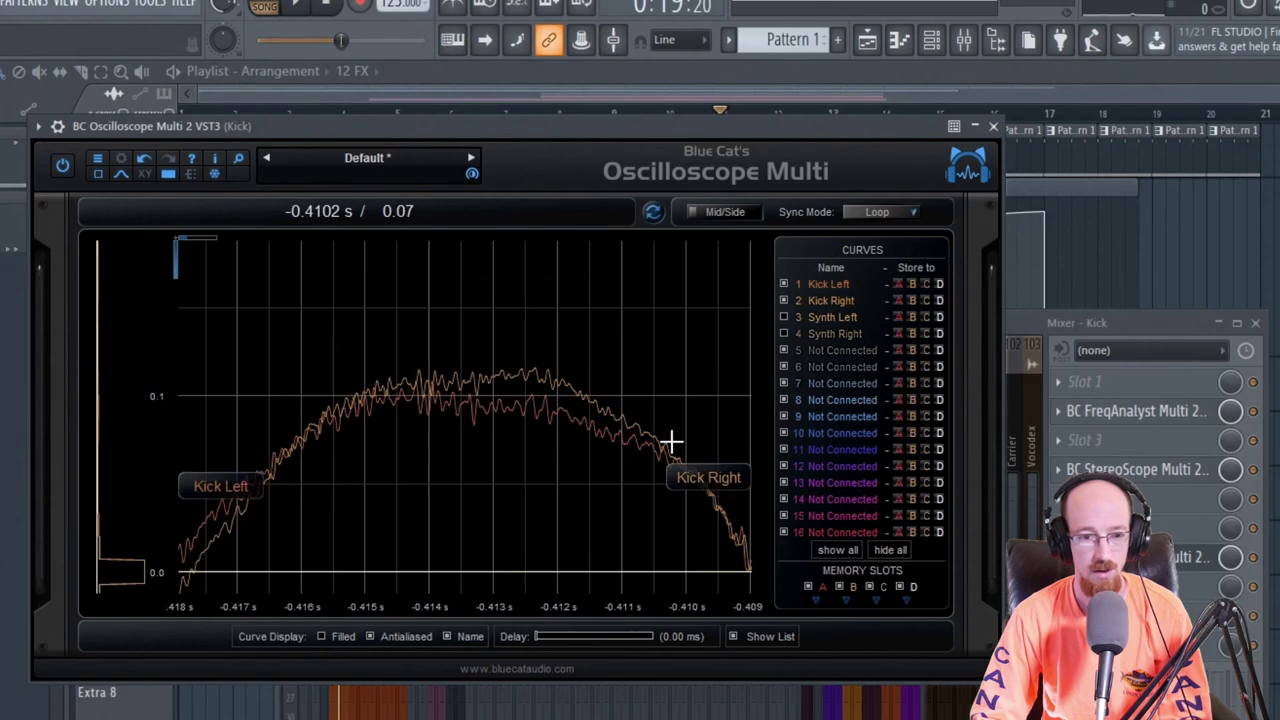
double_click(469, 372)
drag(472, 360, 545, 505)
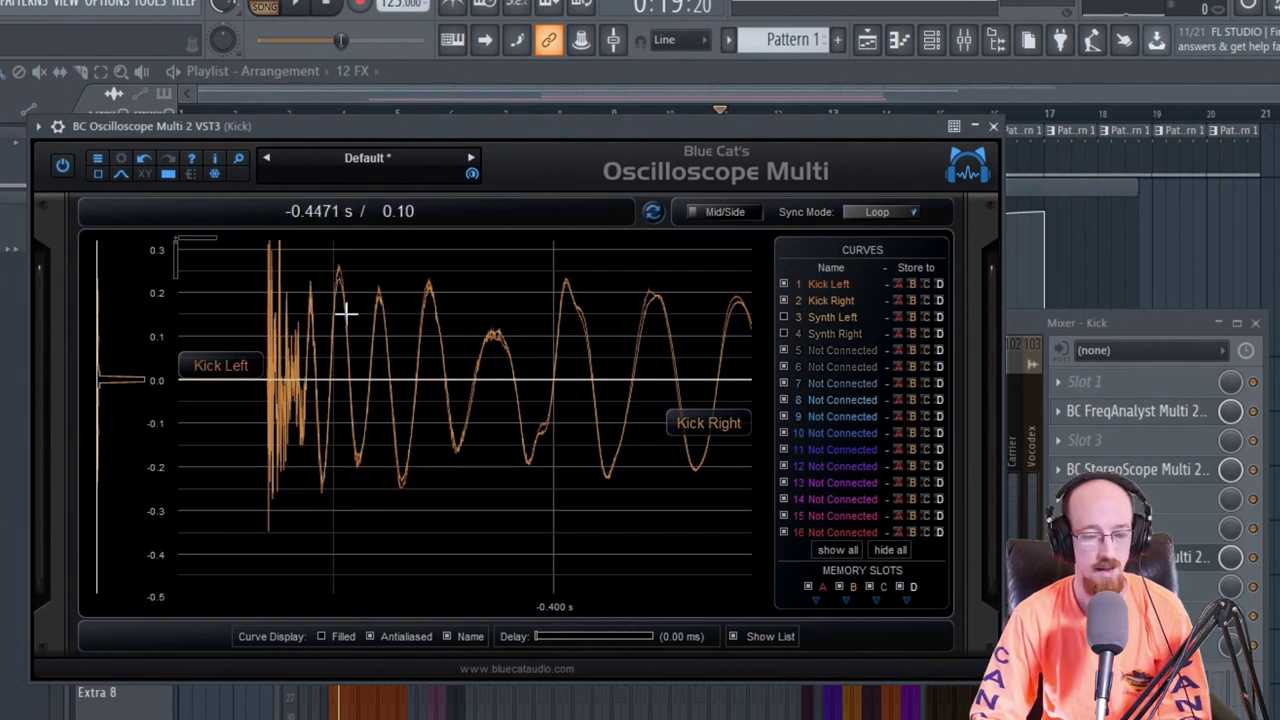
double_click(386, 323)
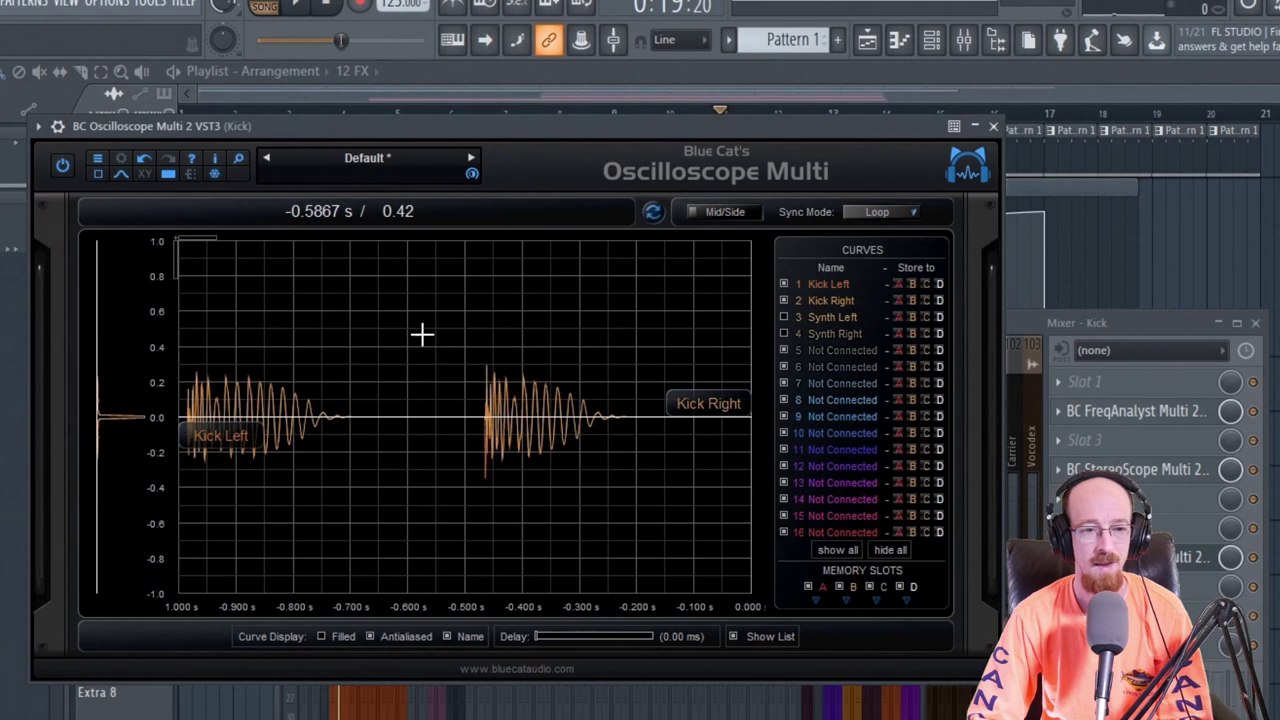
Check the oscilloscope's XY view on its own, and display the waveform and XY views side by side.
click(145, 177)
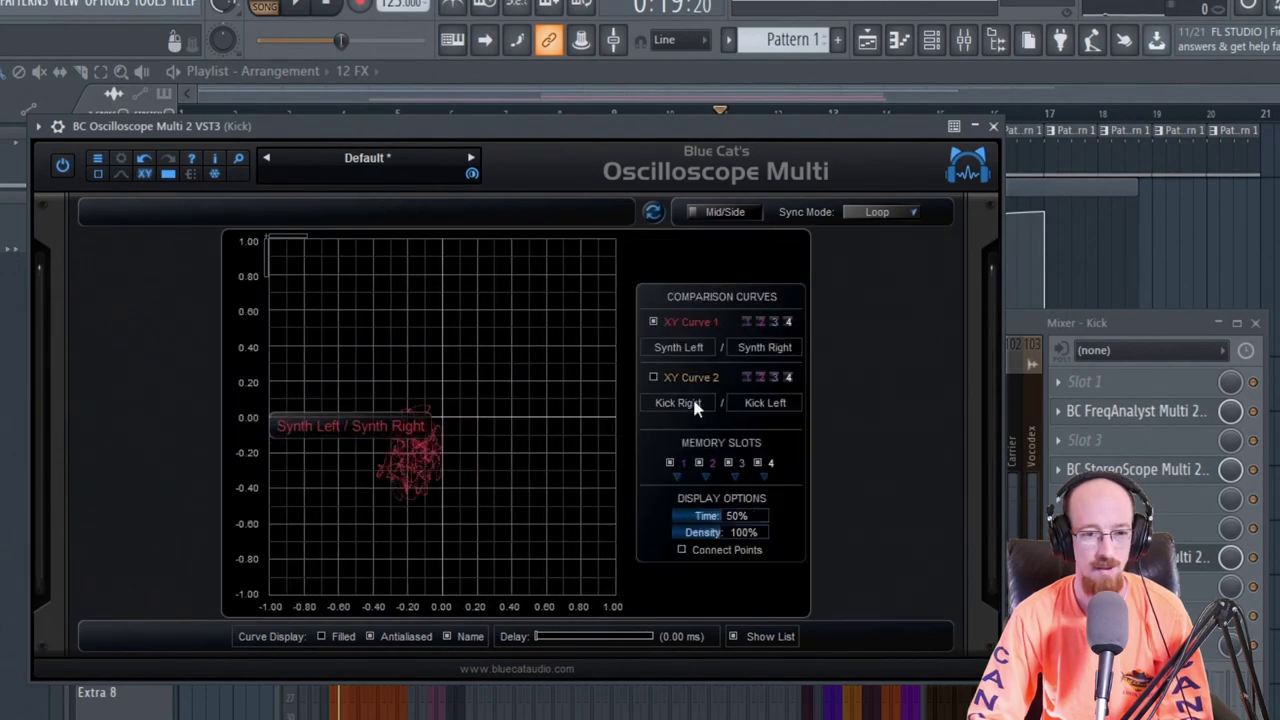
click(121, 176)
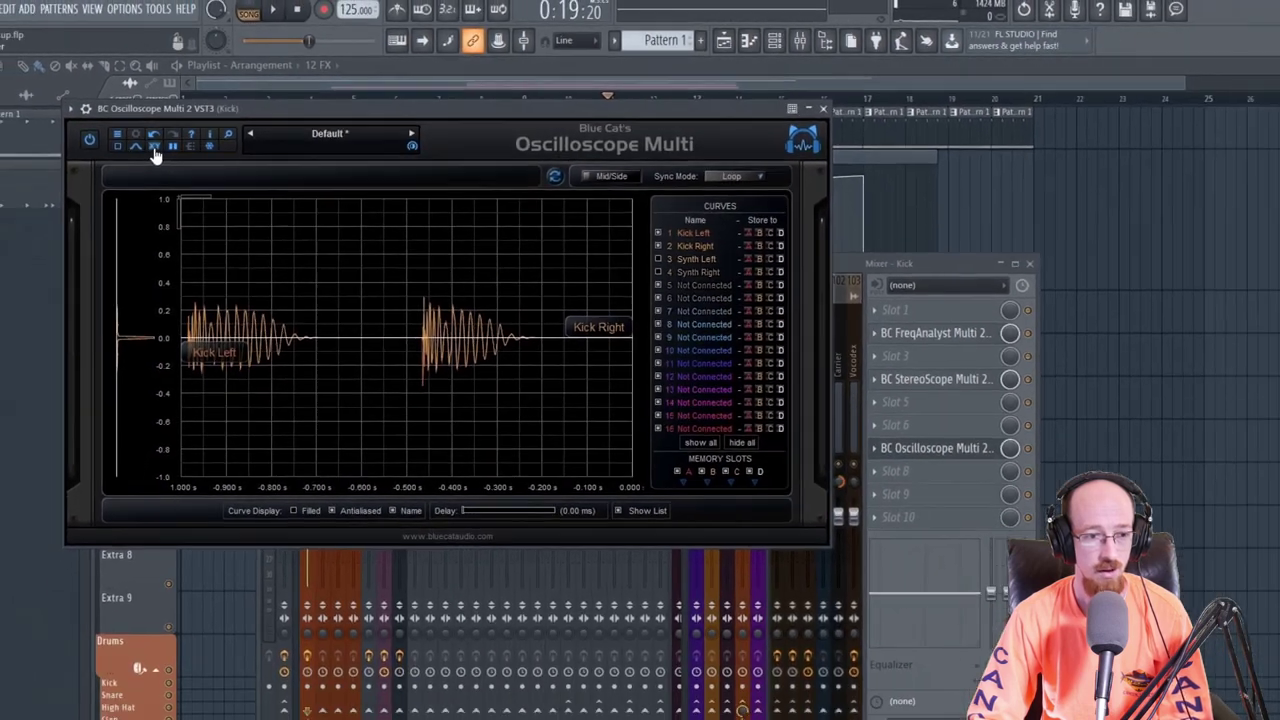
click(155, 150)
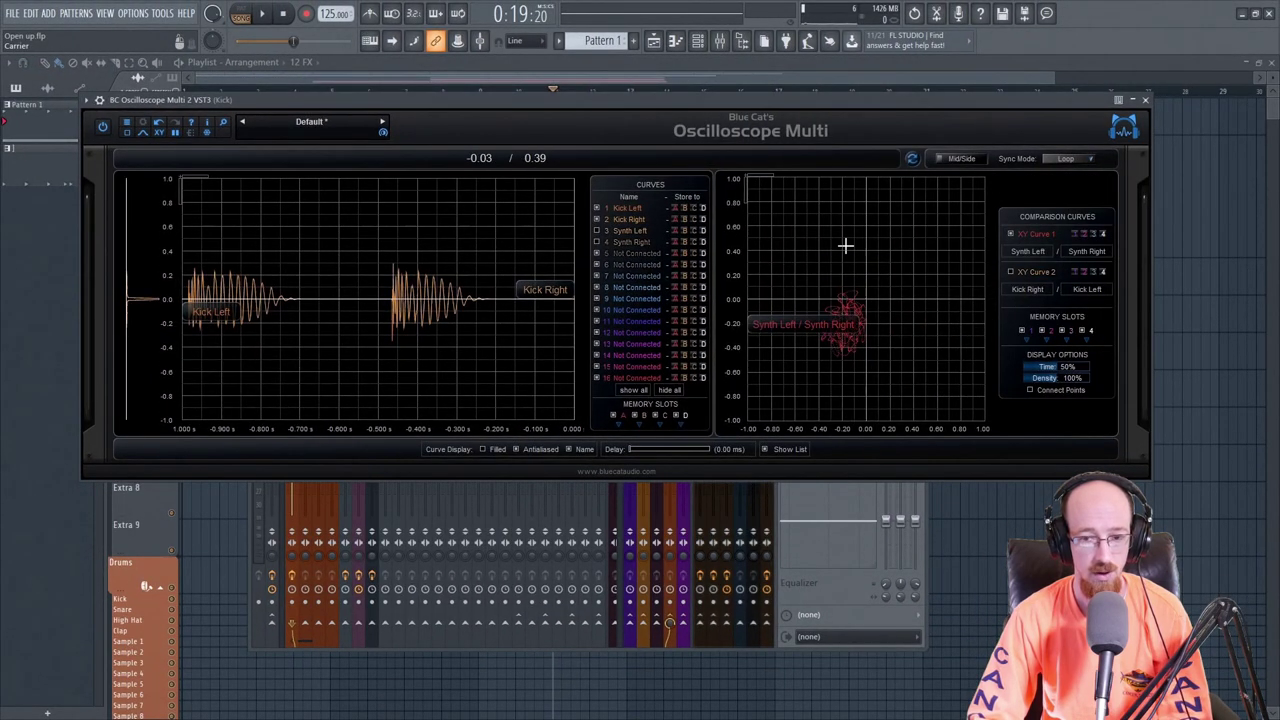
Set the sync mode to Flow, play the song with the display unfrozen, and close the oscilloscope after stopping playback.
click(1068, 159)
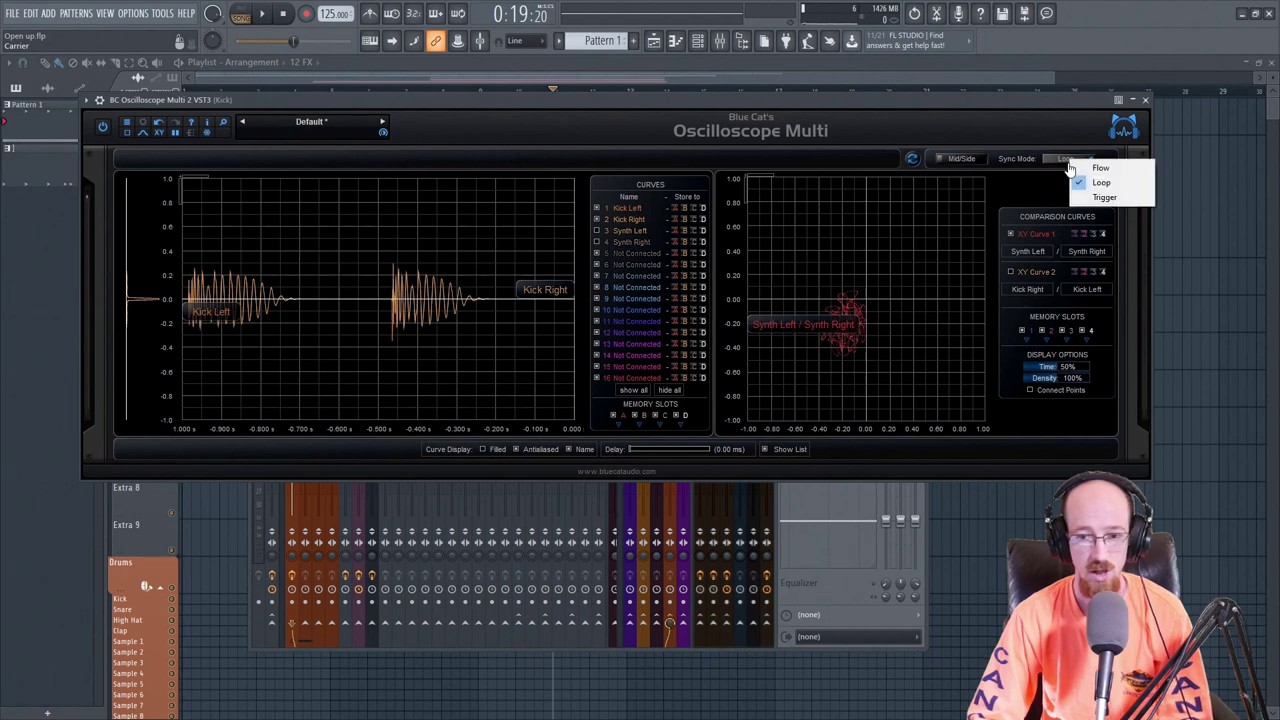
click(1101, 170)
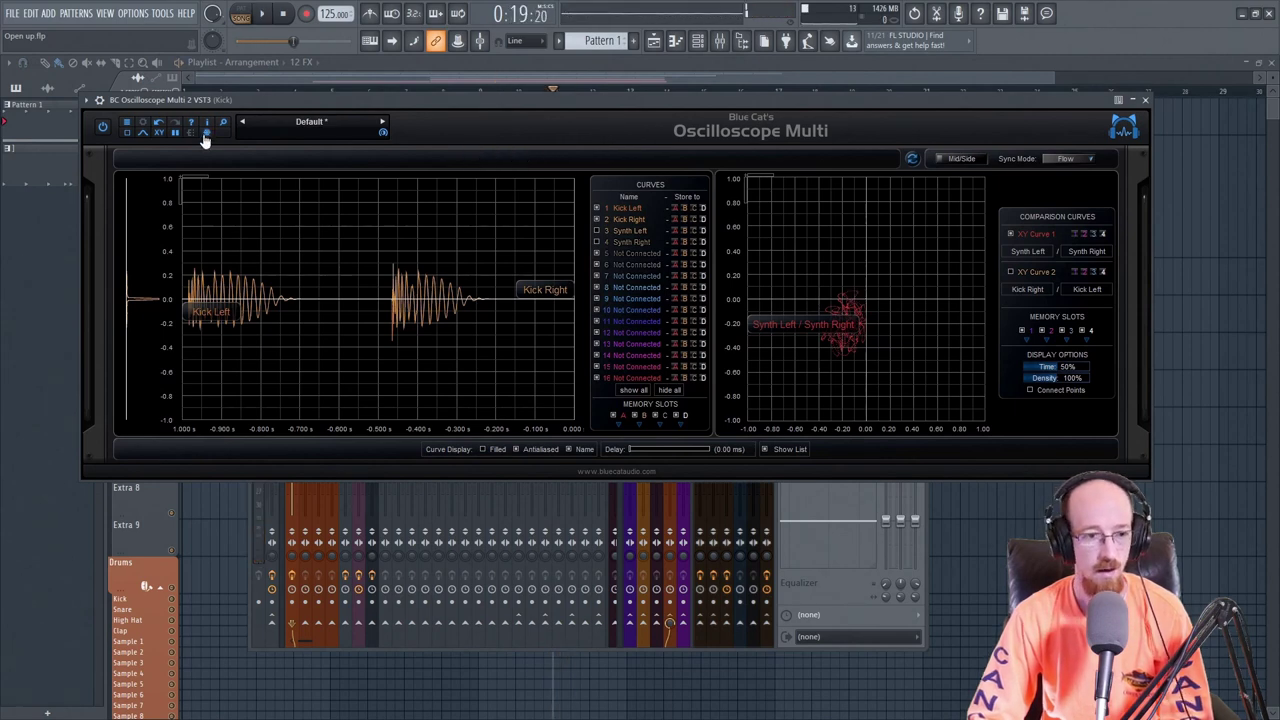
key(space)
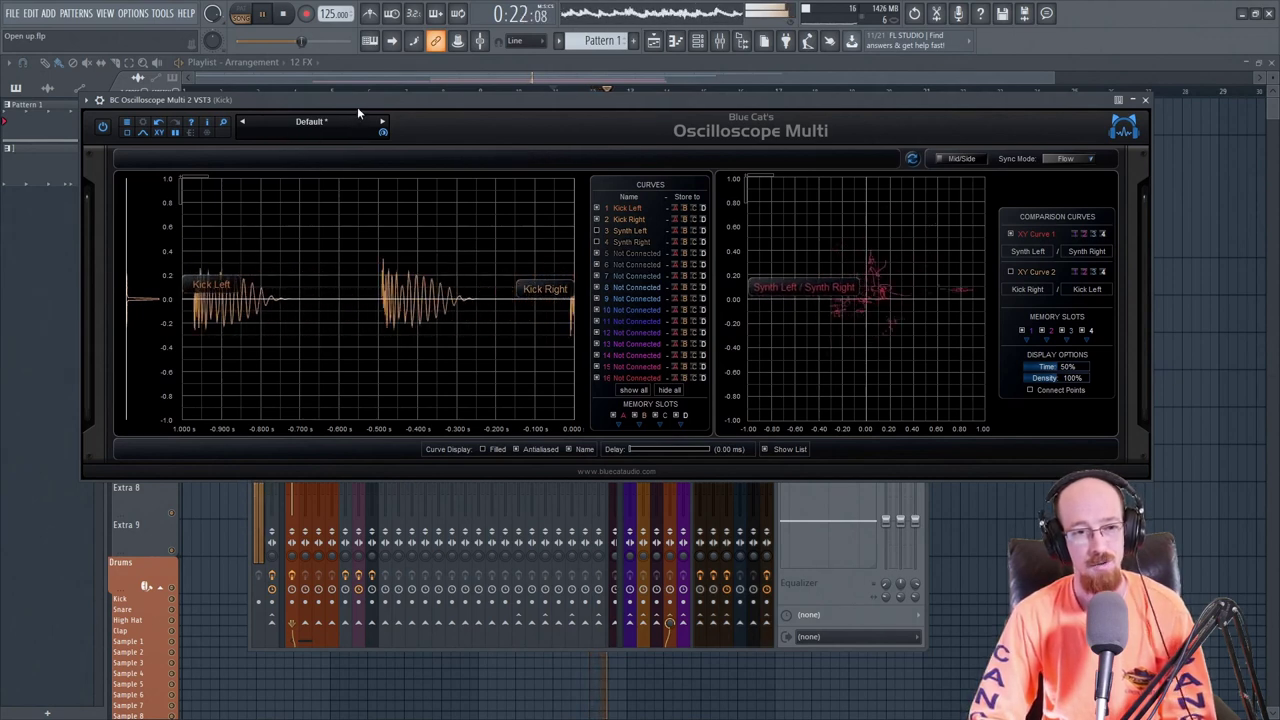
key(space)
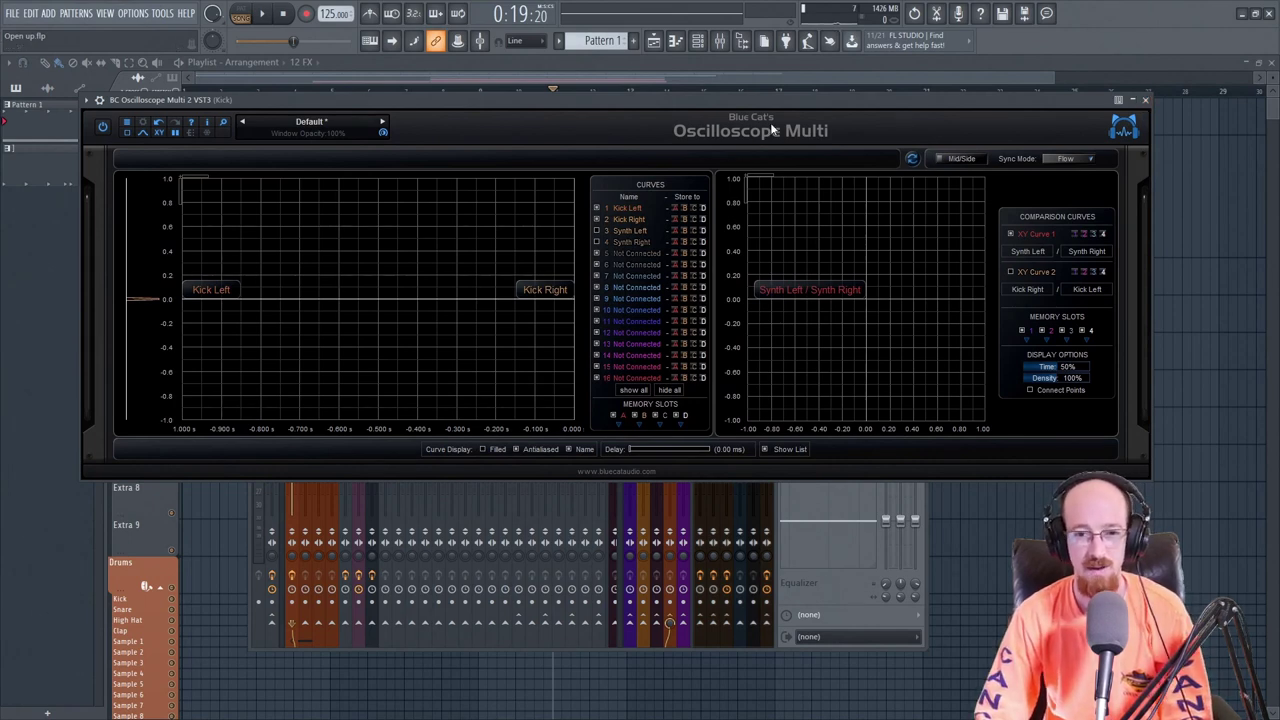
click(1145, 100)
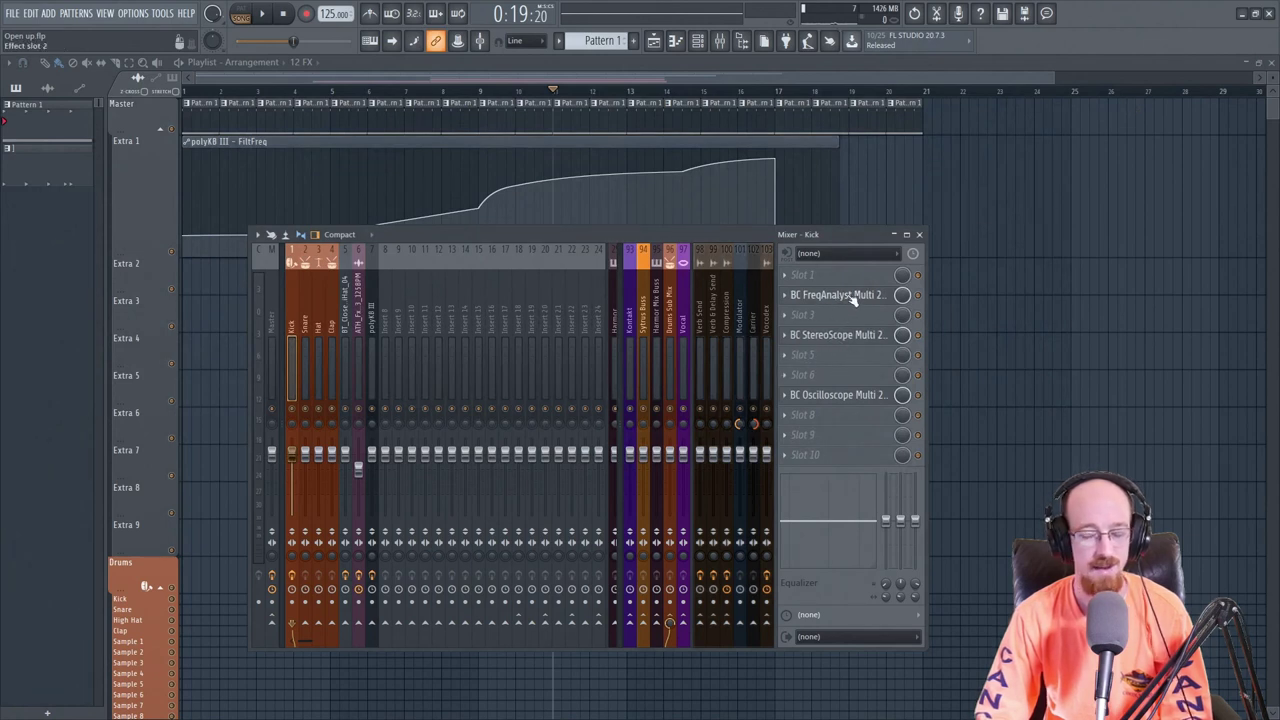
Review the Blue Cat analyzer plugins in the Kick mixer track's effect slots.
click(358, 335)
click(371, 335)
click(345, 335)
click(291, 335)
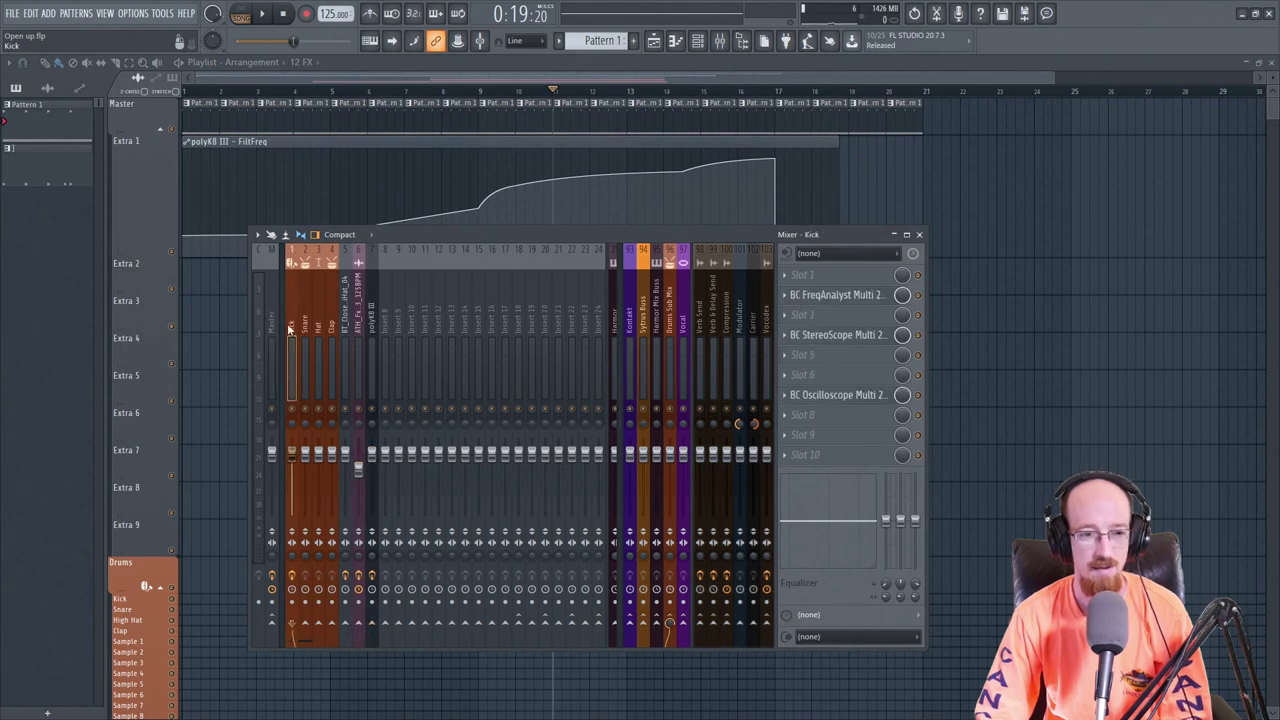
click(855, 297)
click(855, 297)
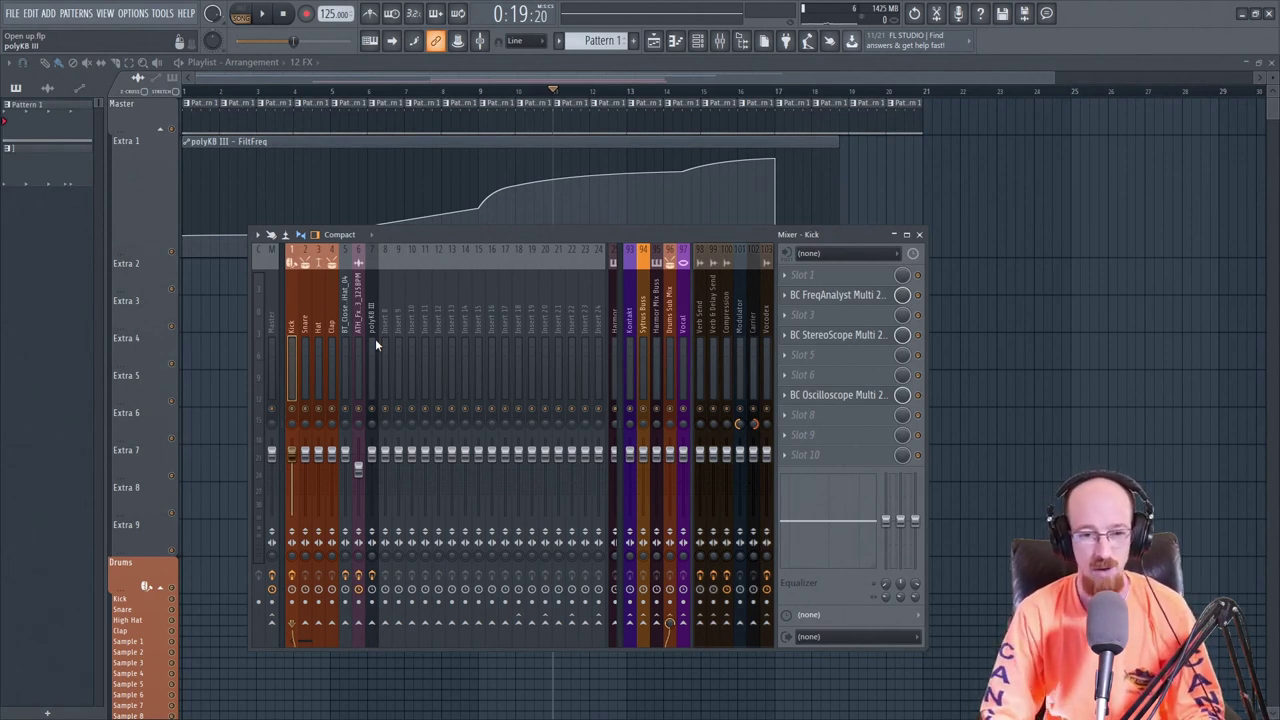
Compare the effect slots of the polyKB III track with those of the Kick and unused insert tracks, ending on polyKB III.
click(478, 330)
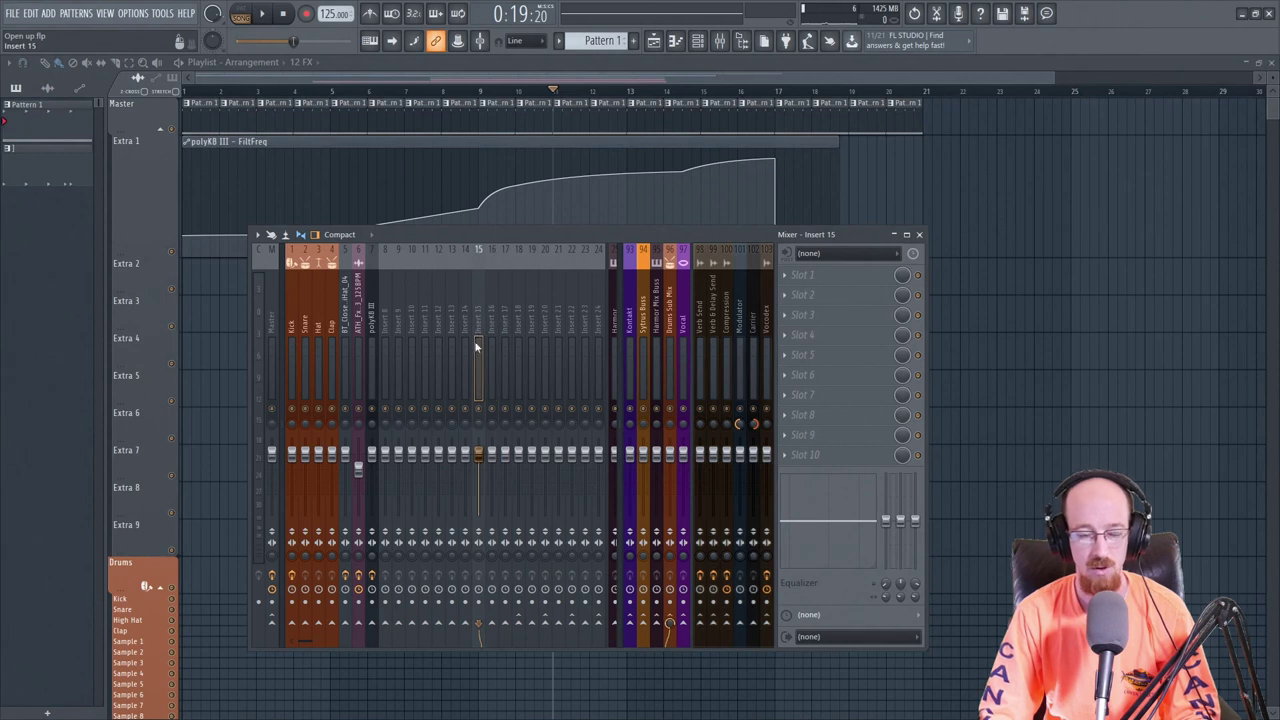
click(349, 328)
key(Left)
key(Left)
key(Left)
key(Left)
click(372, 330)
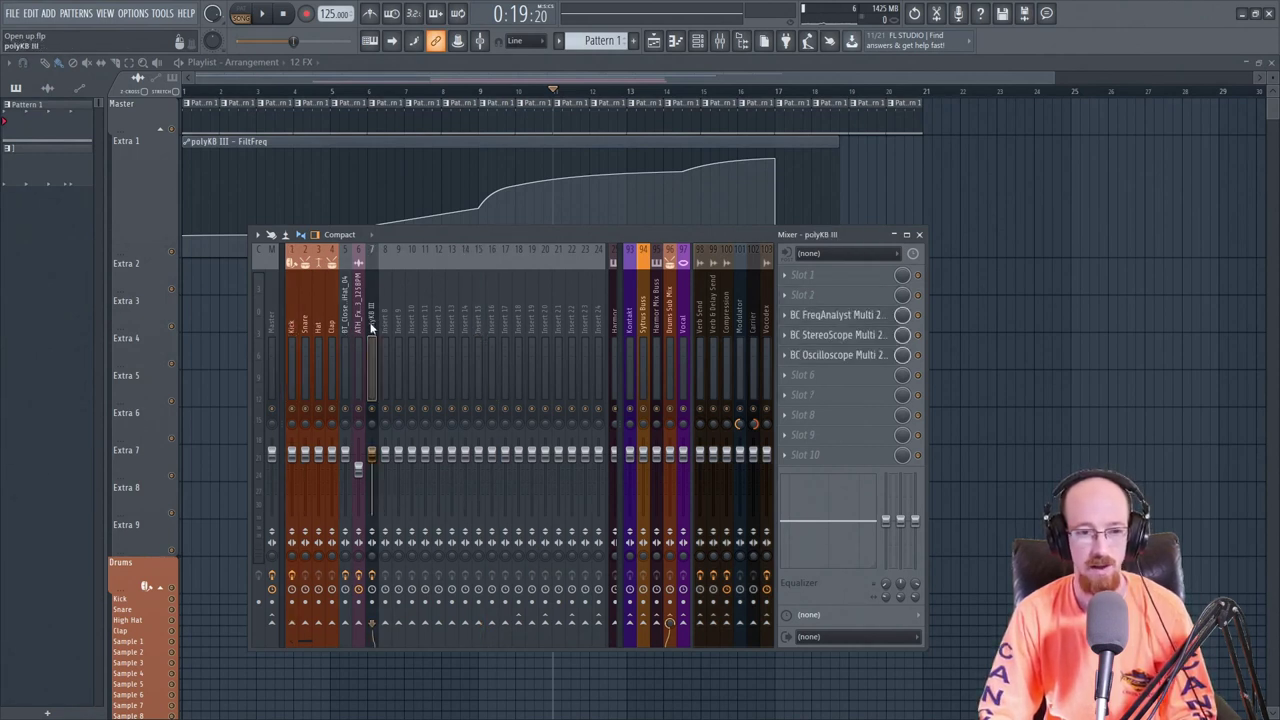
click(288, 335)
click(425, 355)
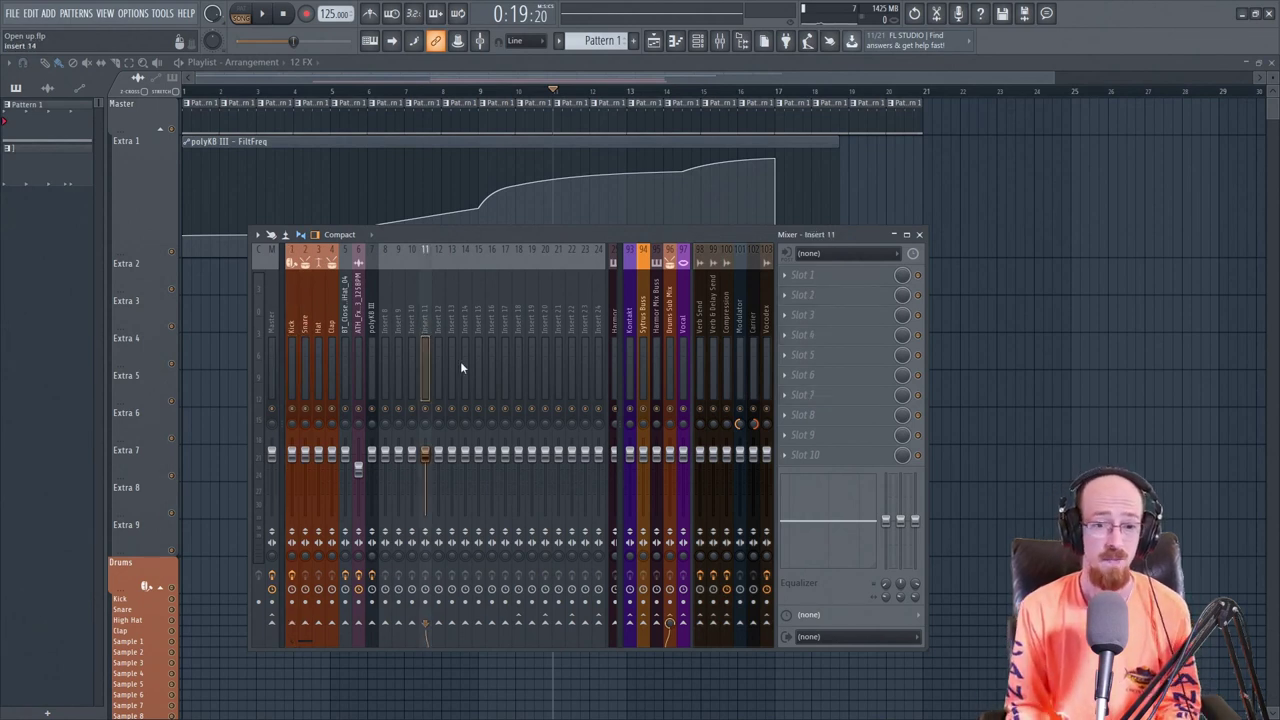
click(376, 339)
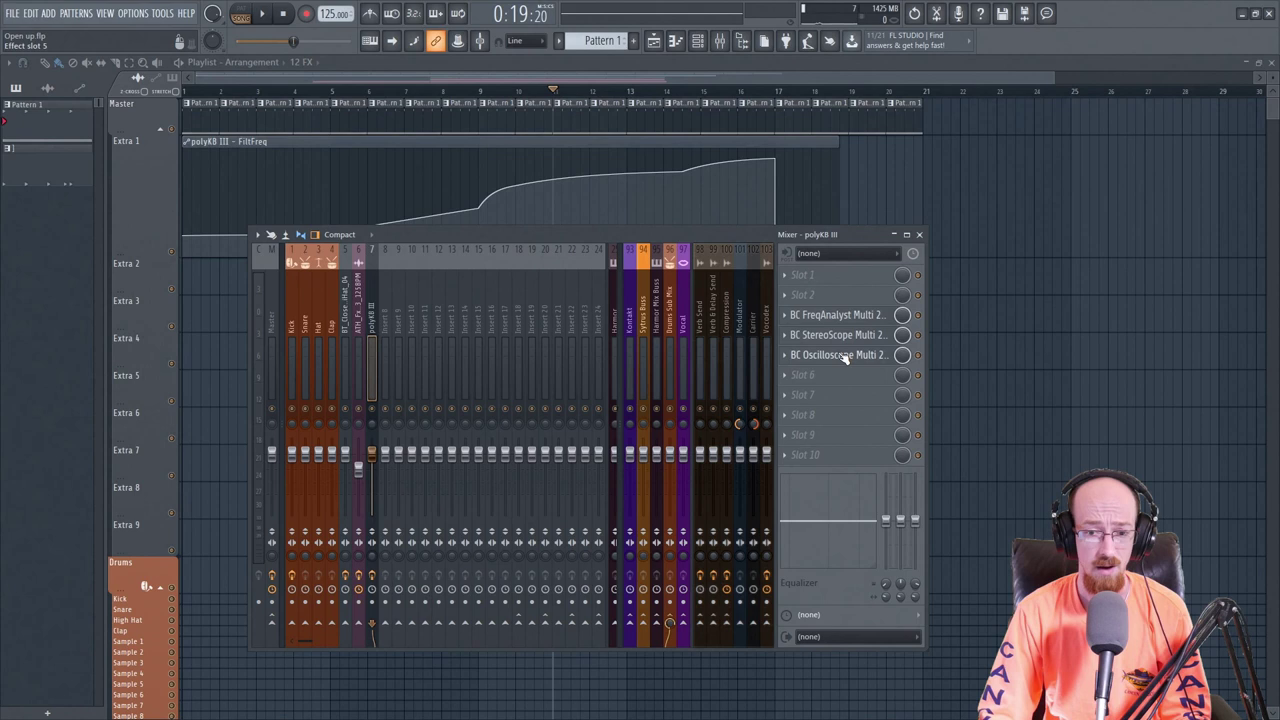